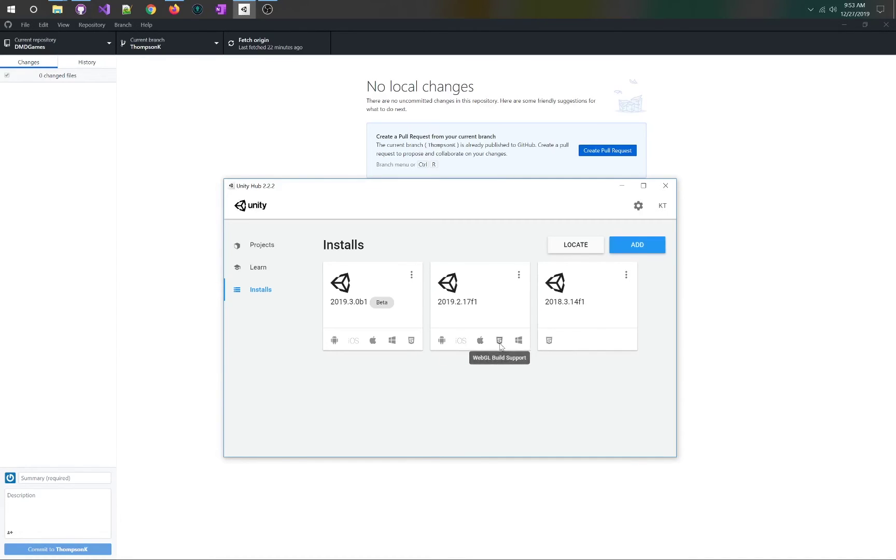
Review the Unity versions available to install and the modules offered for Unity 2018.4.14f1 (LTS), and leave without installing.
left_click(612, 245)
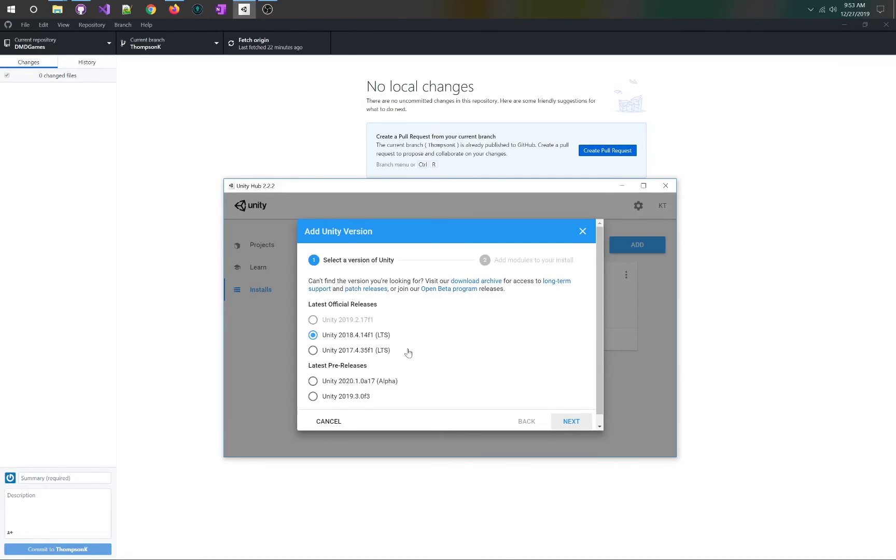
scroll(404, 387, "down", 1)
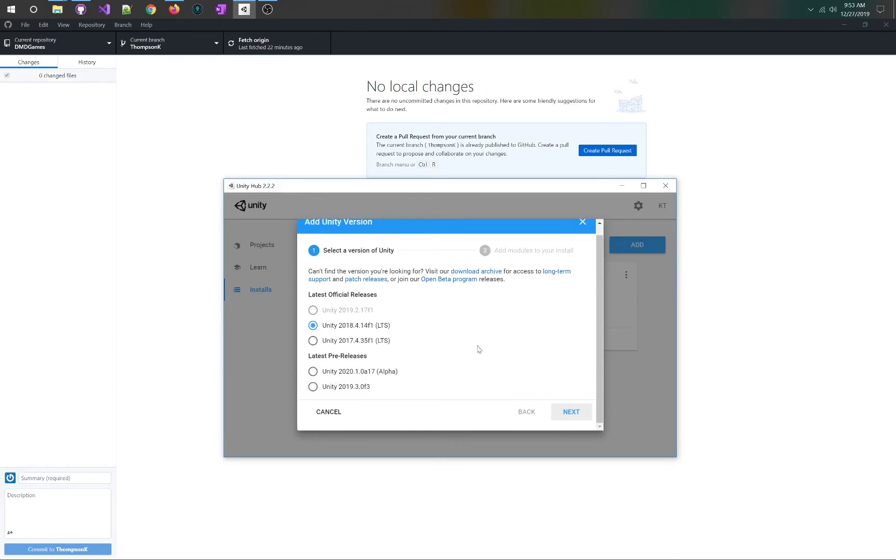
scroll(445, 350, "up", 1)
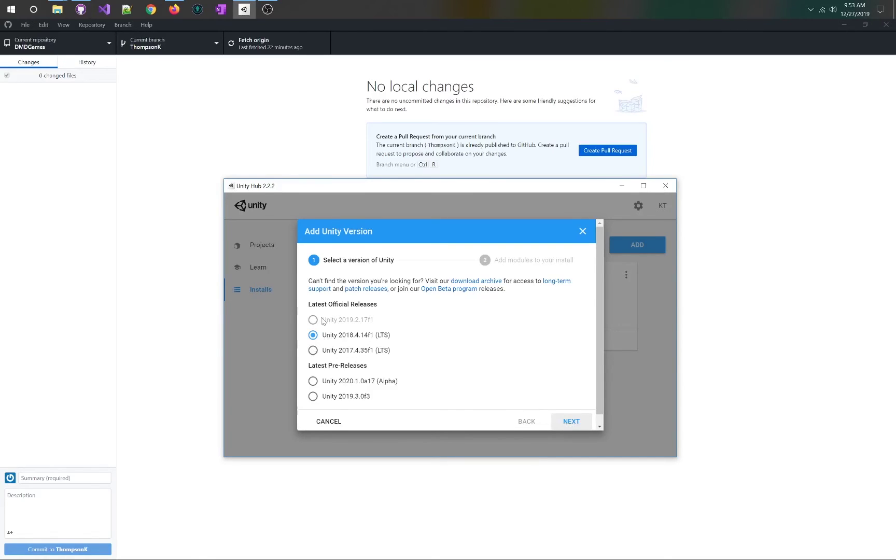
left_click(572, 421)
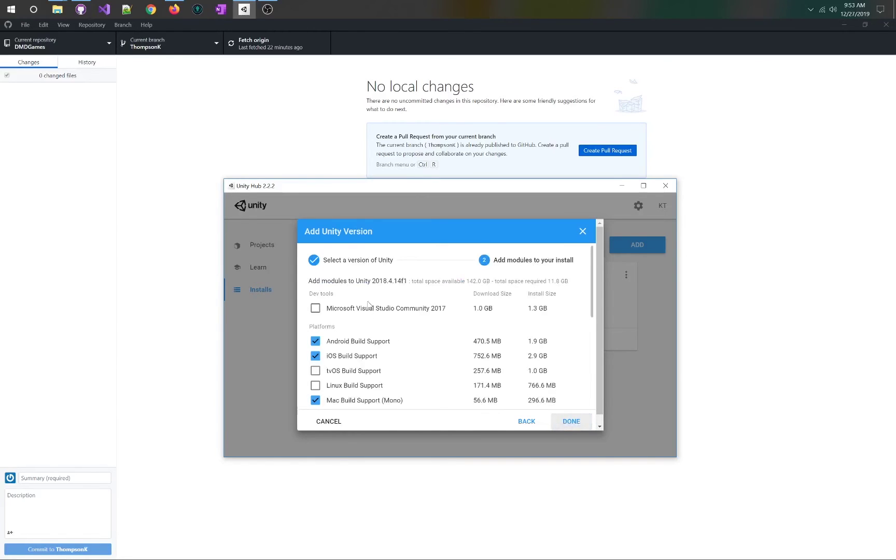
scroll(353, 308, "down", 1)
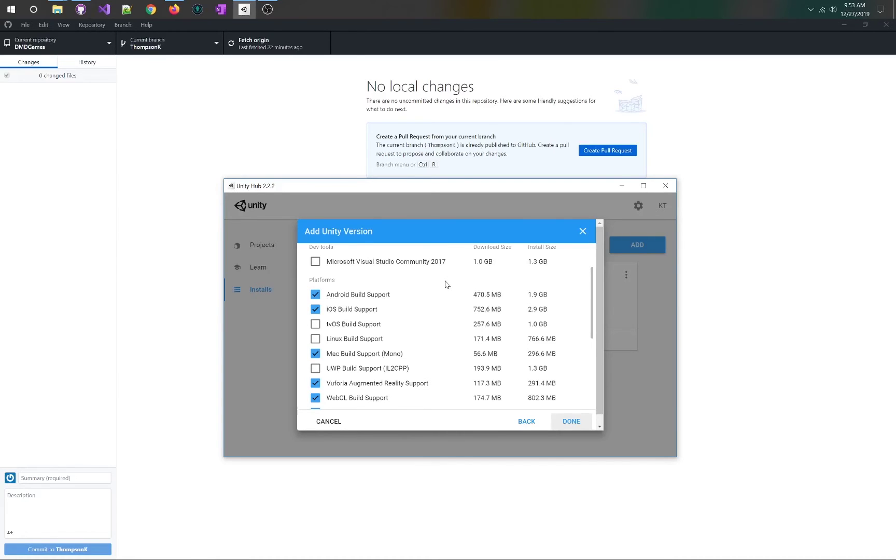
scroll(447, 339, "down", 2)
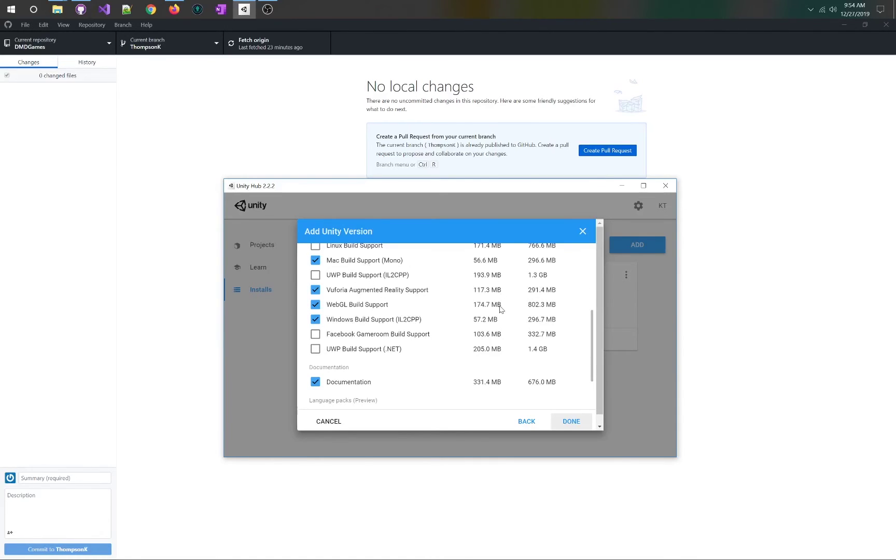
scroll(502, 310, "up", 3)
scroll(502, 309, "down", 6)
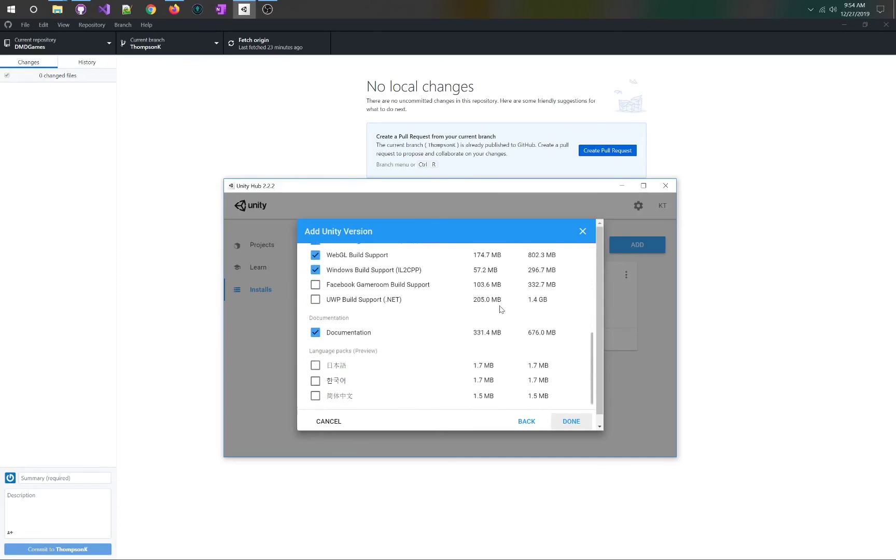
scroll(405, 275, "up", 1)
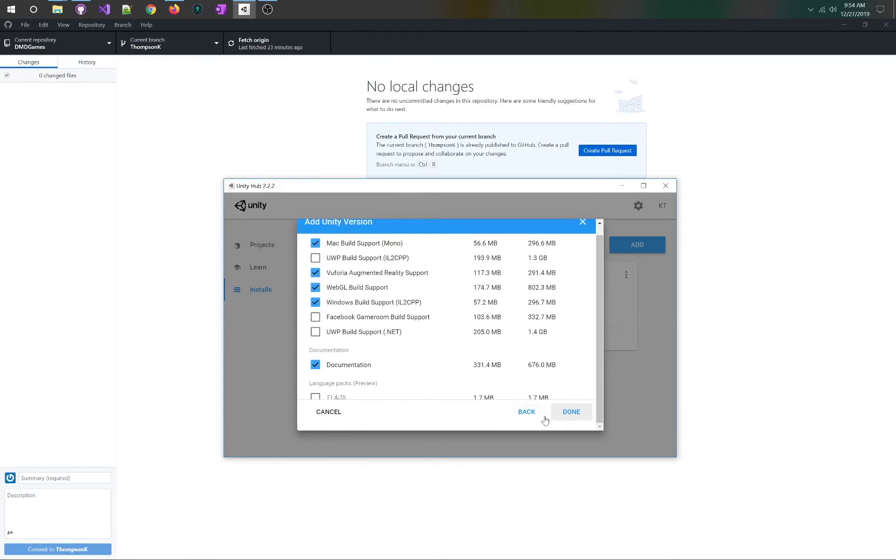
left_click(337, 412)
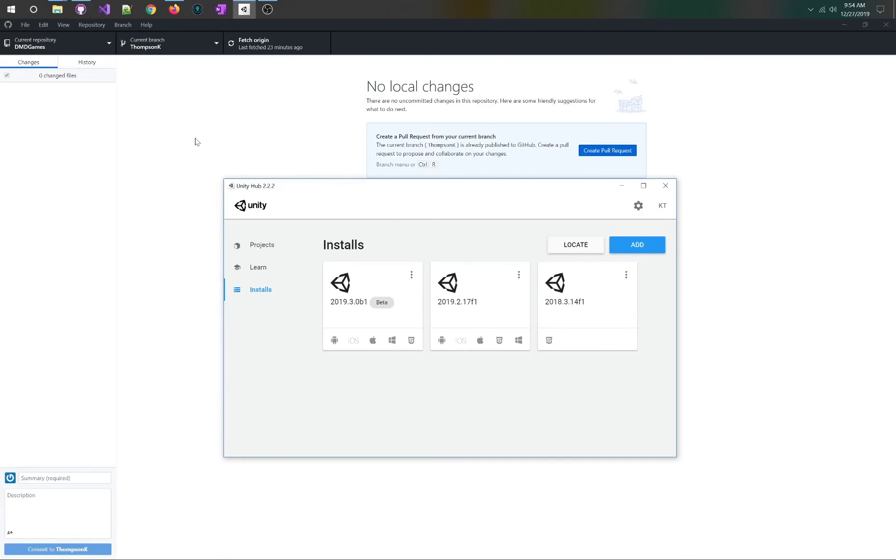
Switch to GitHub in Firefox and set up a new private repository named DemoSpring2020, initialized with a README.
left_click(175, 8)
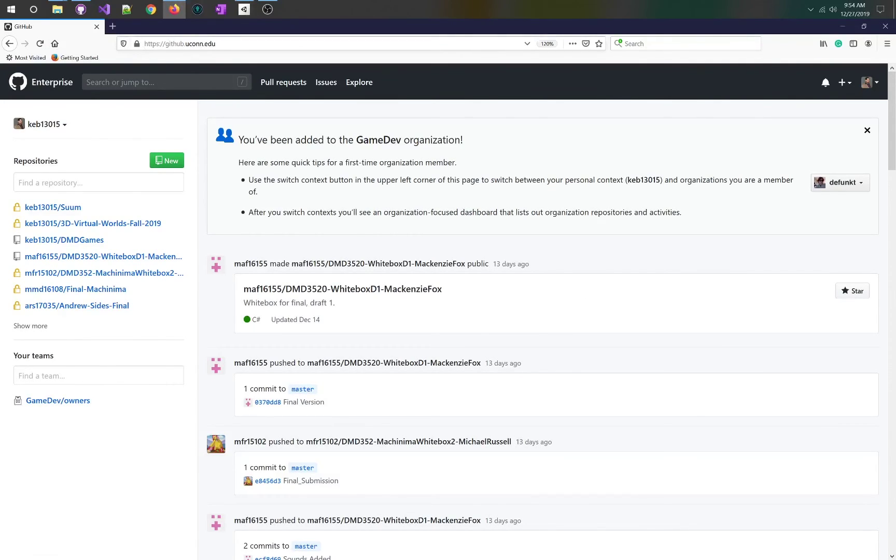
left_click(168, 163)
left_click(404, 210)
type("DemoSpring2020")
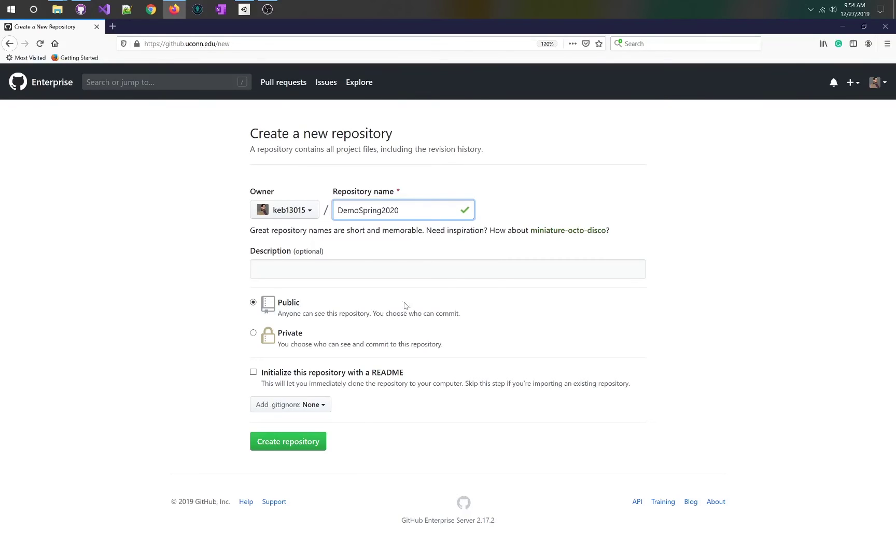
left_click(253, 332)
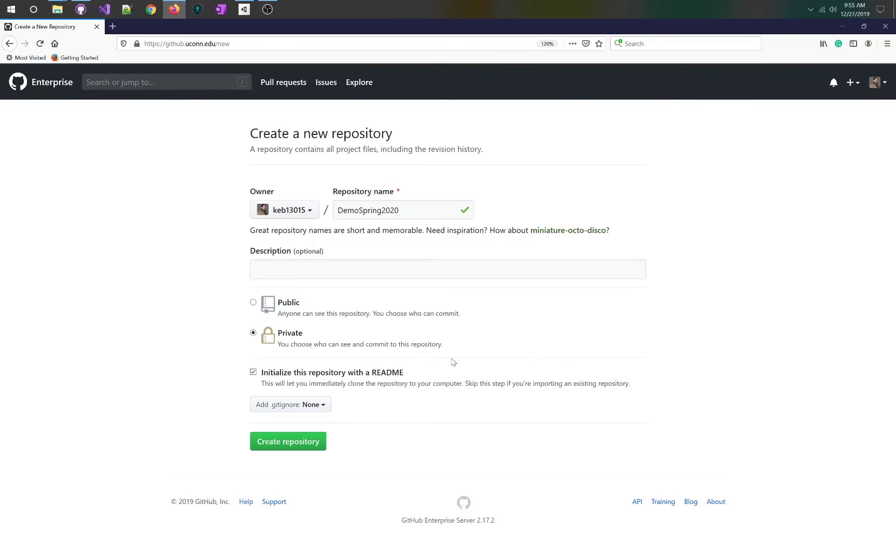
Switch to GitHub Desktop, view the local GitHub folder that holds the cloned repositories, and return to the new repository form in Firefox.
left_click(73, 8)
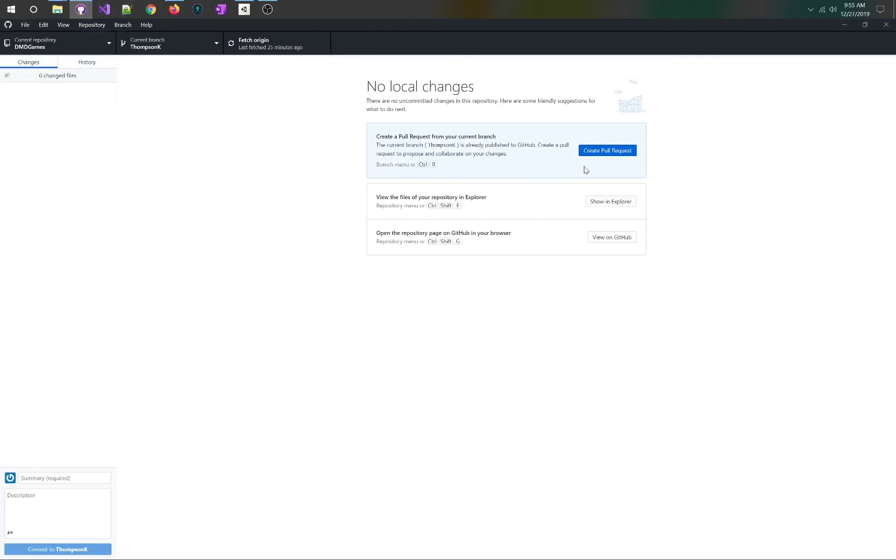
left_click(612, 203)
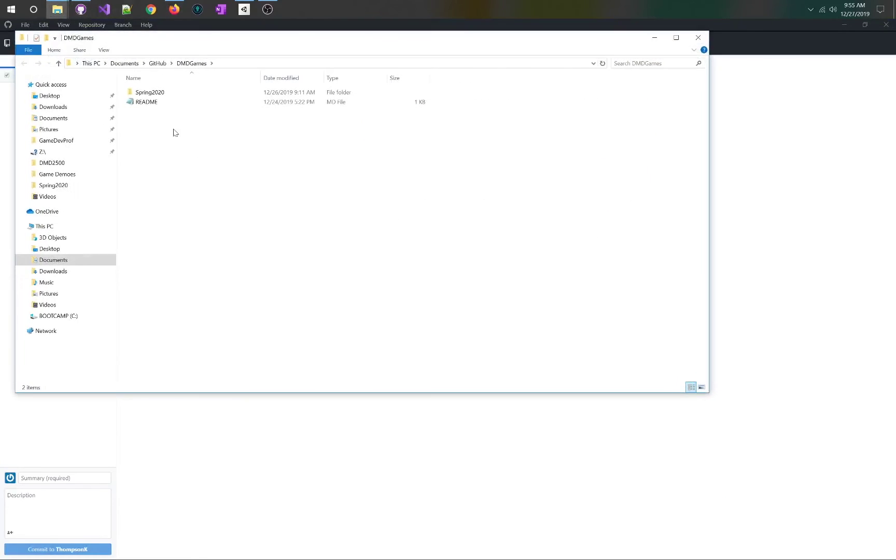
left_click(162, 63)
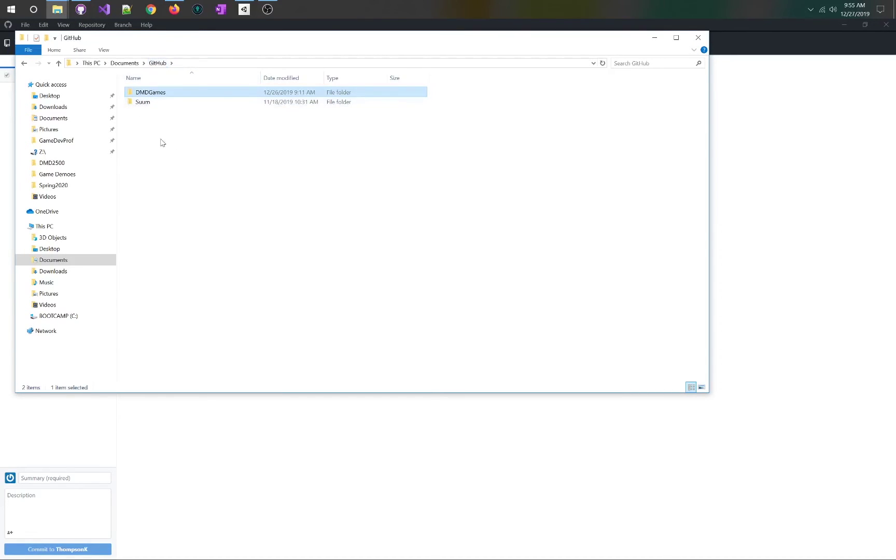
left_click(190, 164)
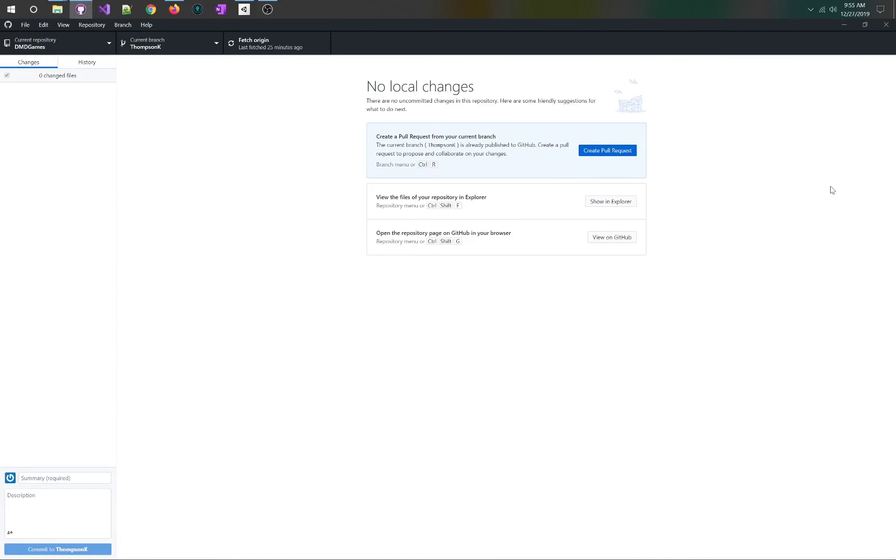
left_click(850, 27)
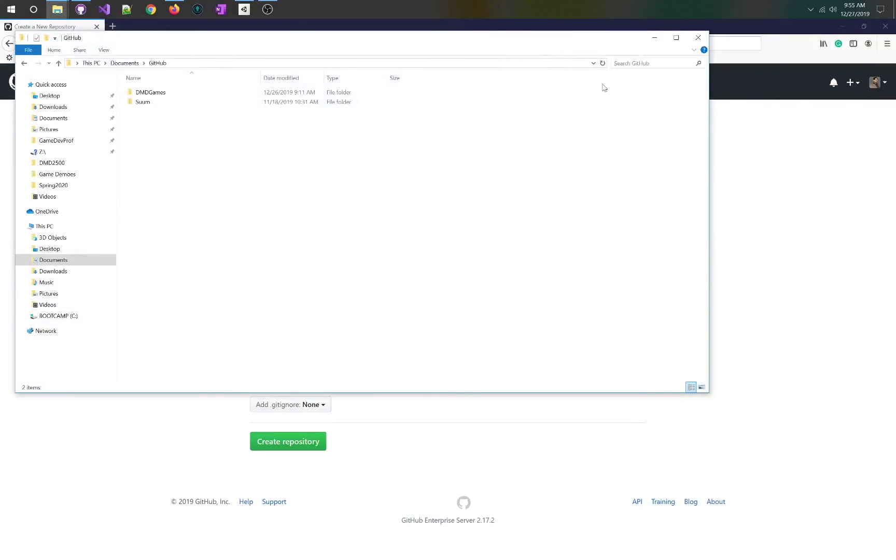
left_click(733, 38)
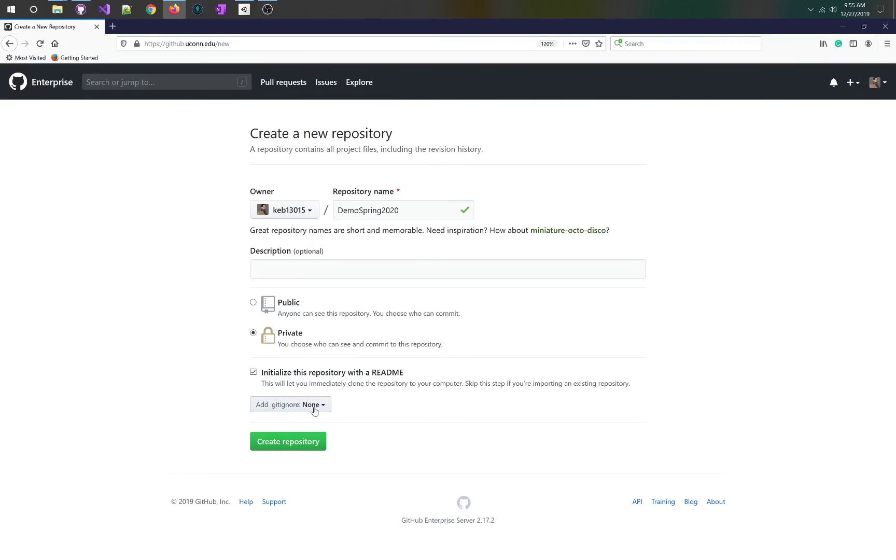
Add the Unity .gitignore template to the new repository and create it.
left_click(313, 409)
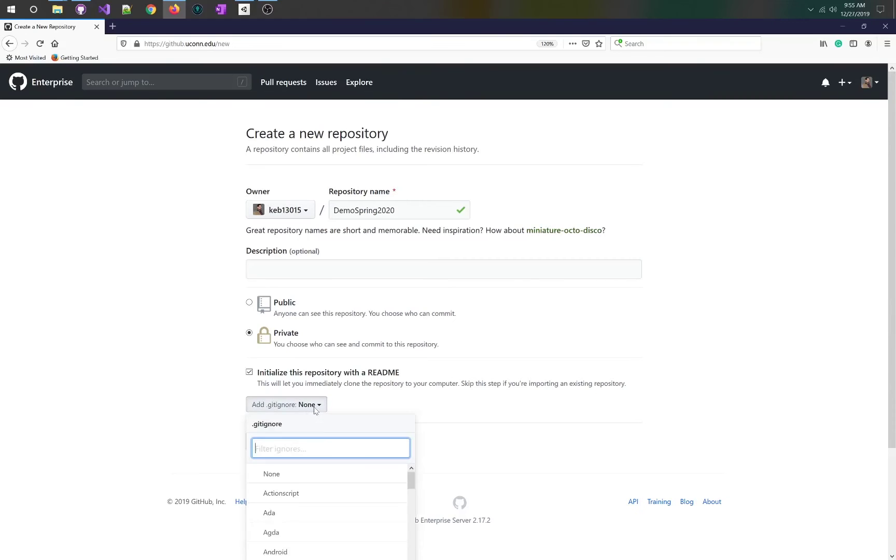
scroll(496, 402, "down", 4)
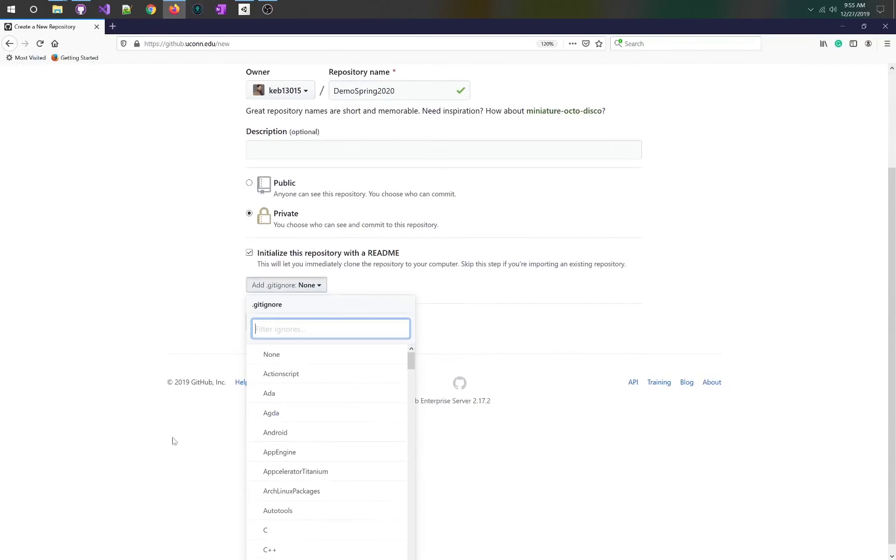
scroll(306, 464, "down", 2)
type("unit")
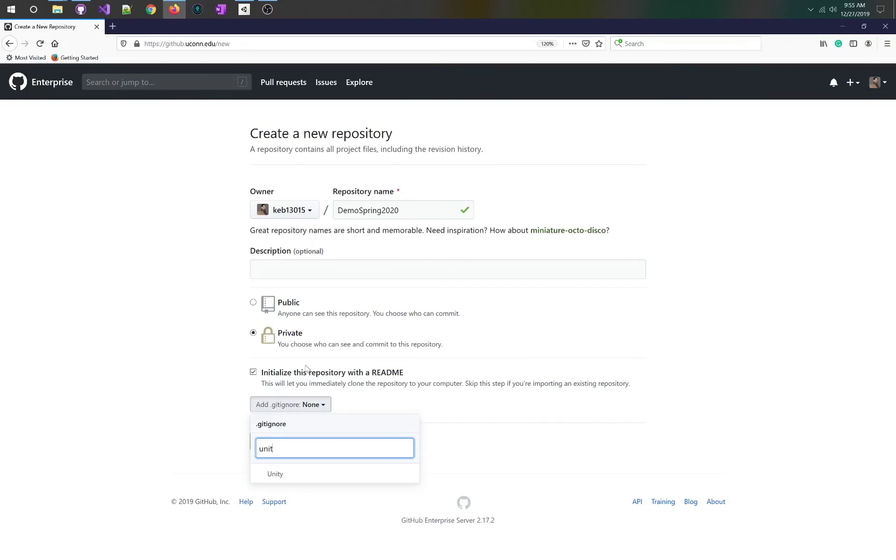
left_click(277, 474)
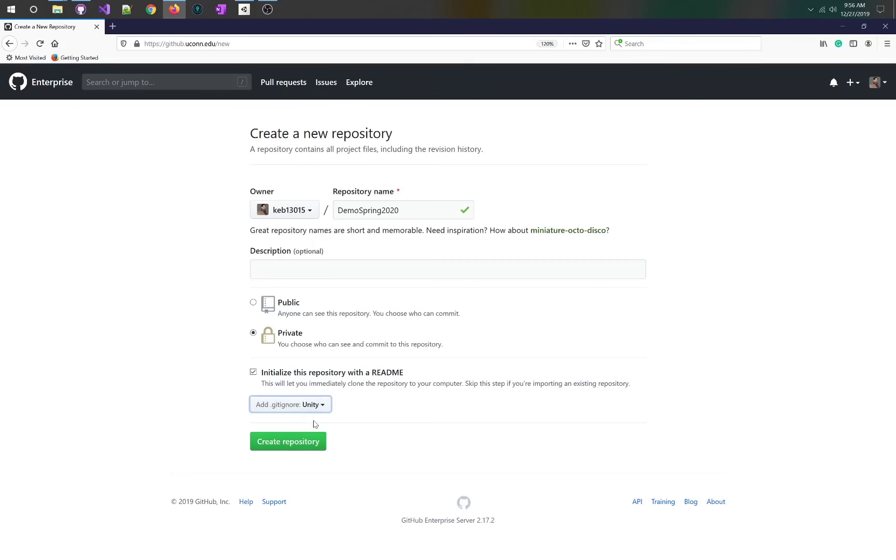
left_click(304, 446)
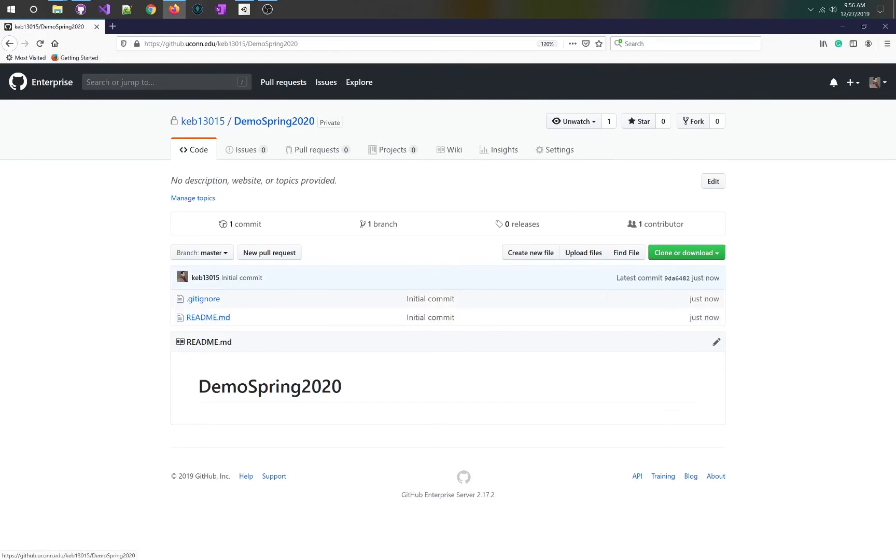
Switch to GitHub Desktop and clone the DemoSpring2020 repository from GitHub Enterprise Server, filtering for demo2020 and keeping the suggested local path.
mouse_move(82, 15)
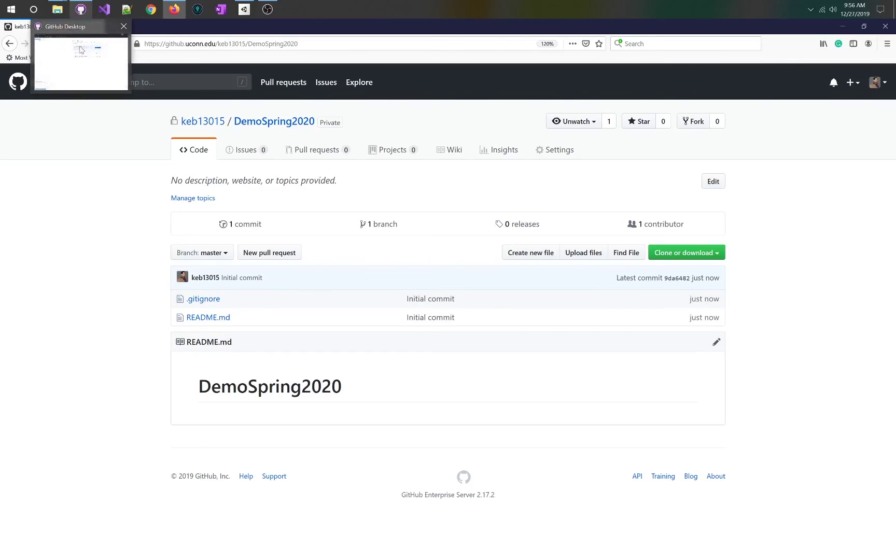
left_click(72, 62)
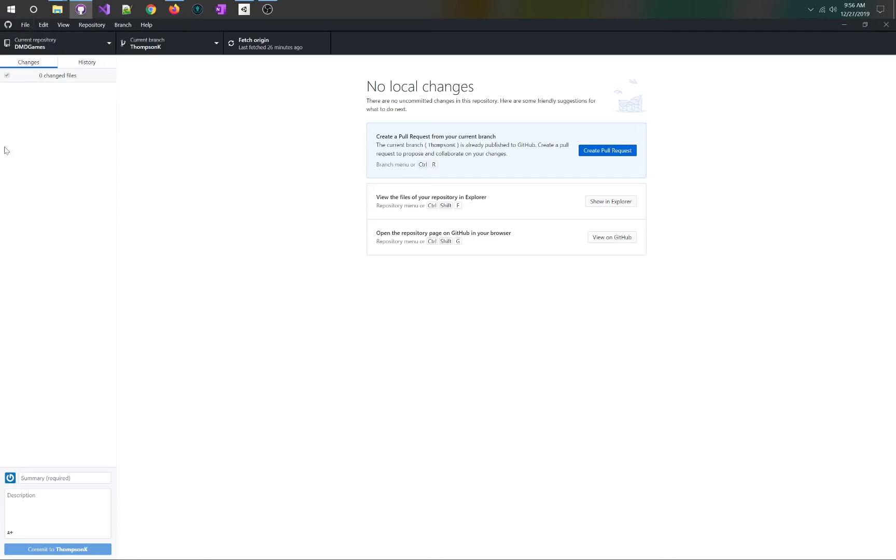
left_click(109, 44)
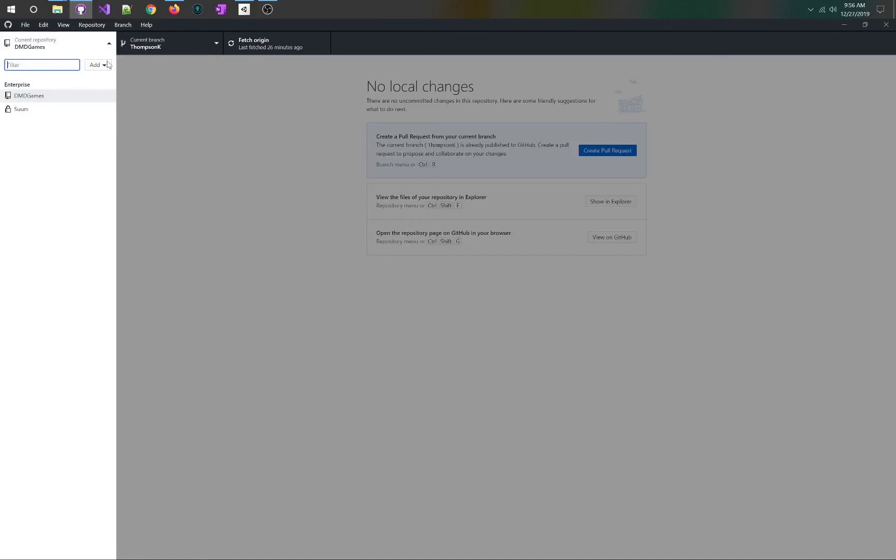
left_click(106, 66)
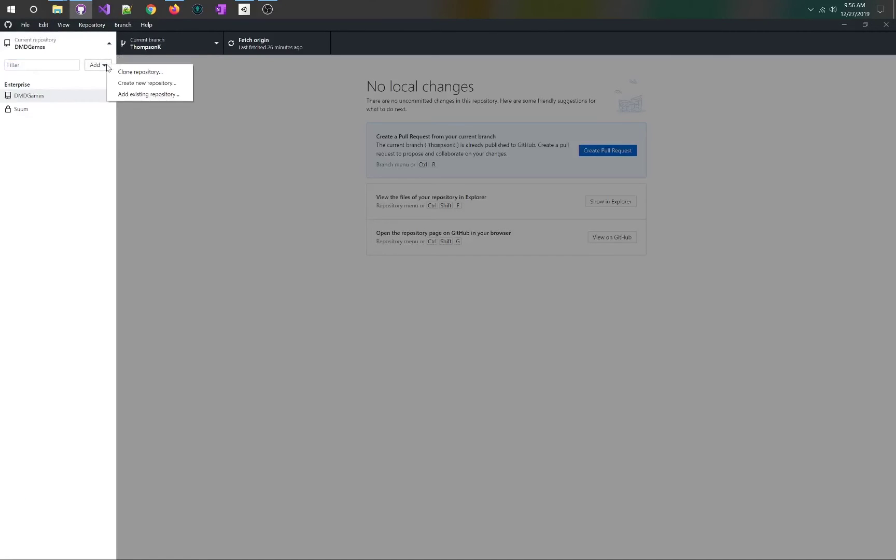
left_click(136, 74)
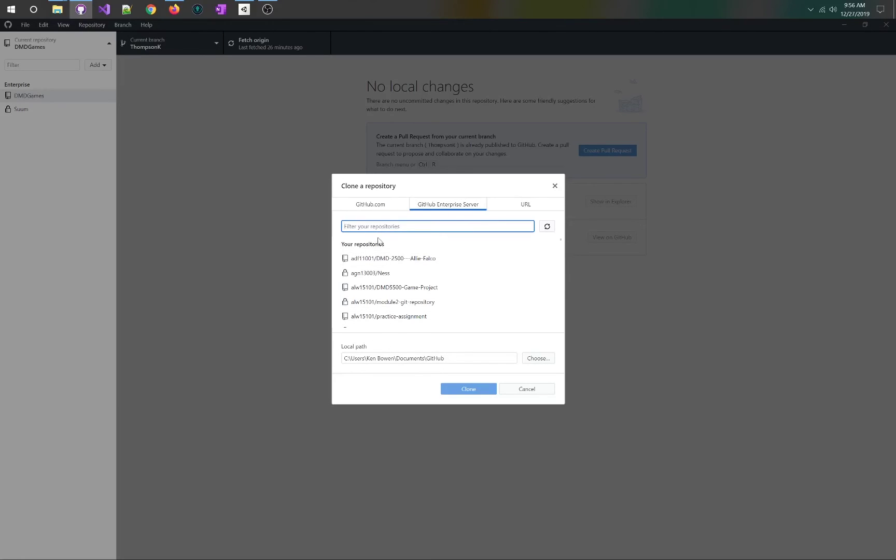
type("demo2020")
left_click(547, 227)
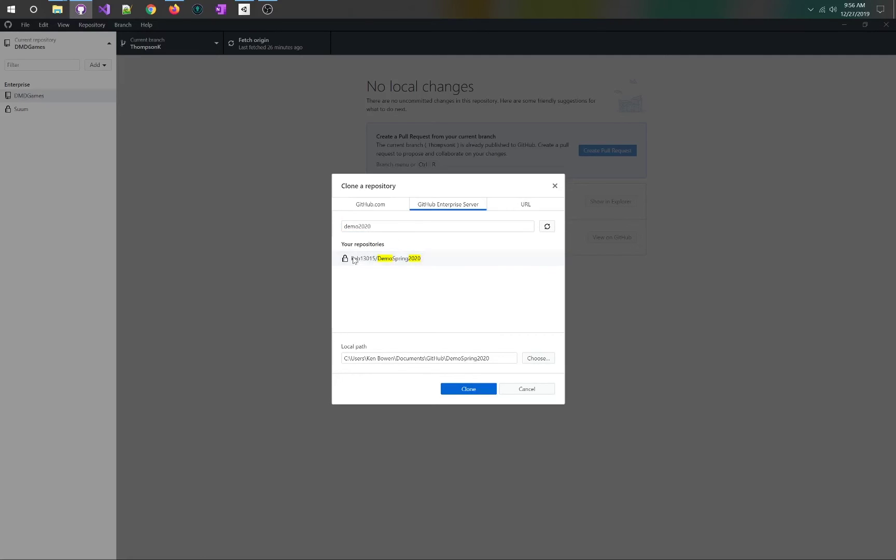
left_click(377, 260)
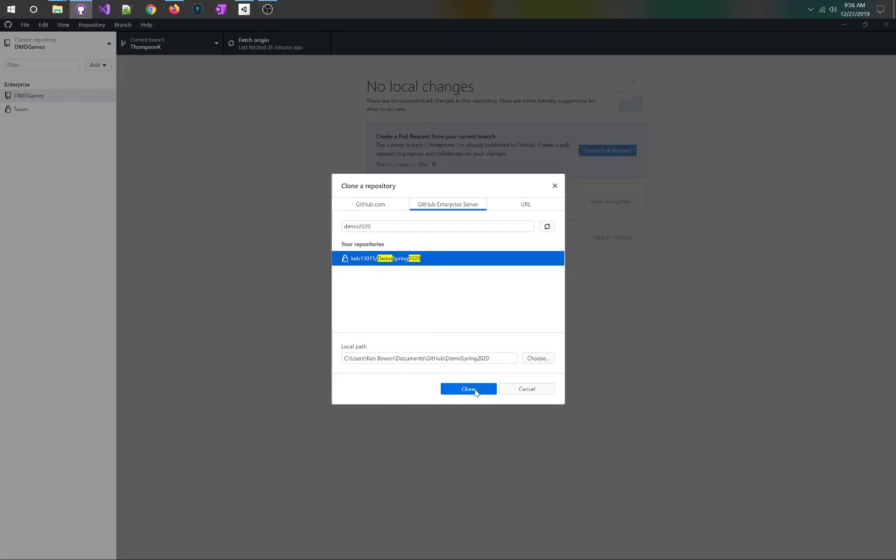
left_click(474, 391)
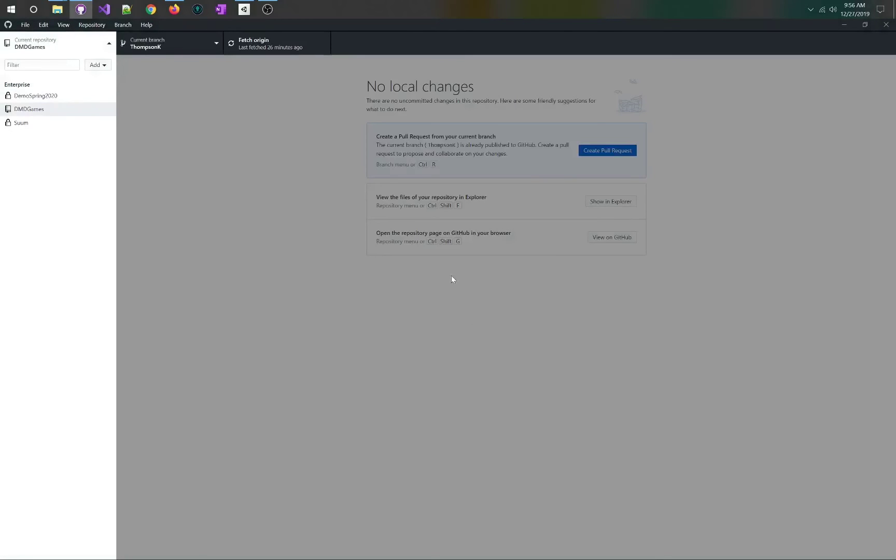
Open the local DemoSpring2020 folder in File Explorer and review its .gitignore in Notepad++, including the *.csproj entry.
mouse_move(57, 10)
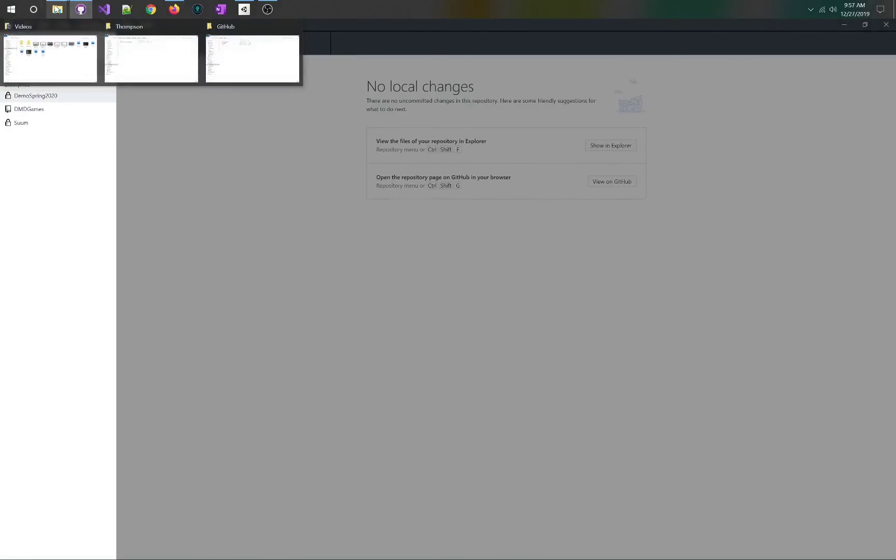
left_click(212, 73)
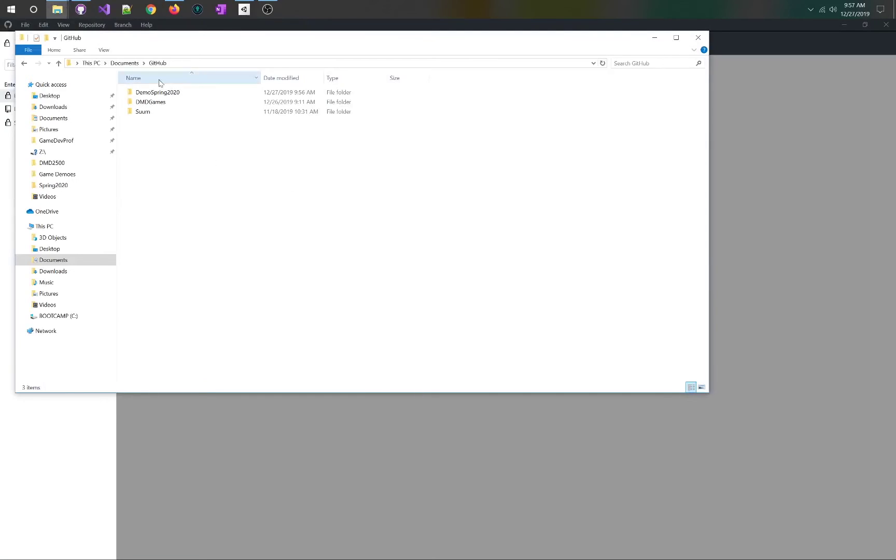
double_click(168, 95)
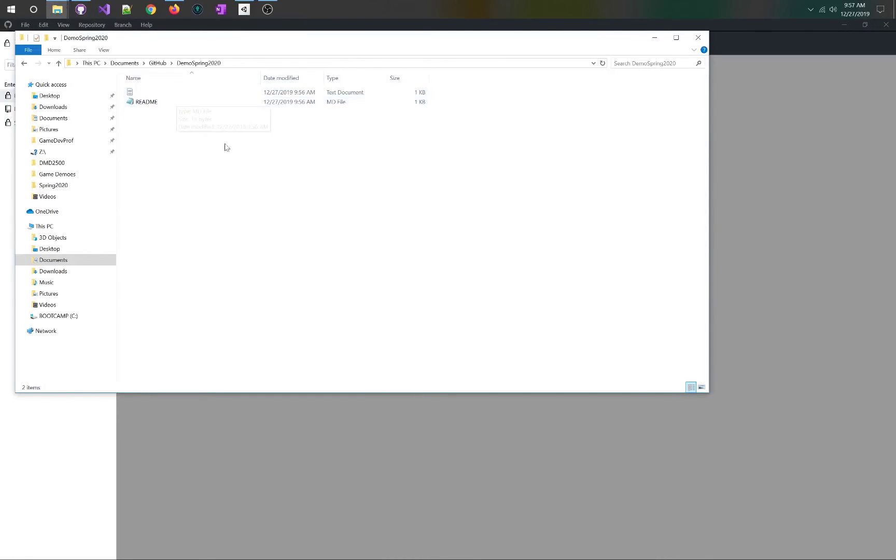
left_click(129, 97)
right_click(130, 96)
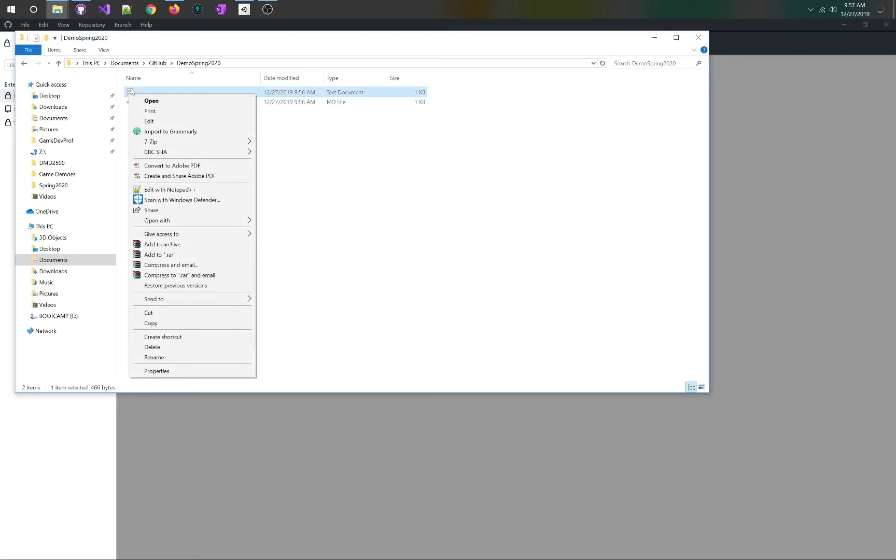
left_click(193, 190)
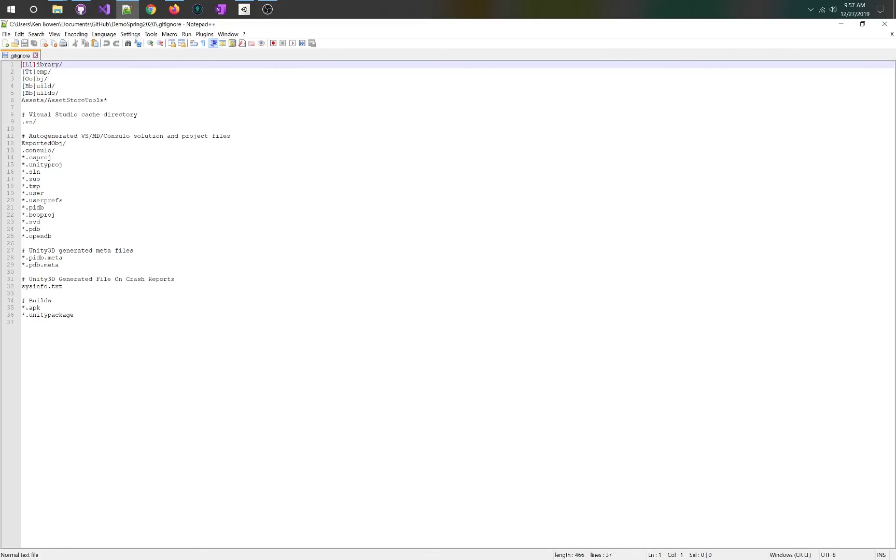
left_click_drag(25, 157, 51, 157)
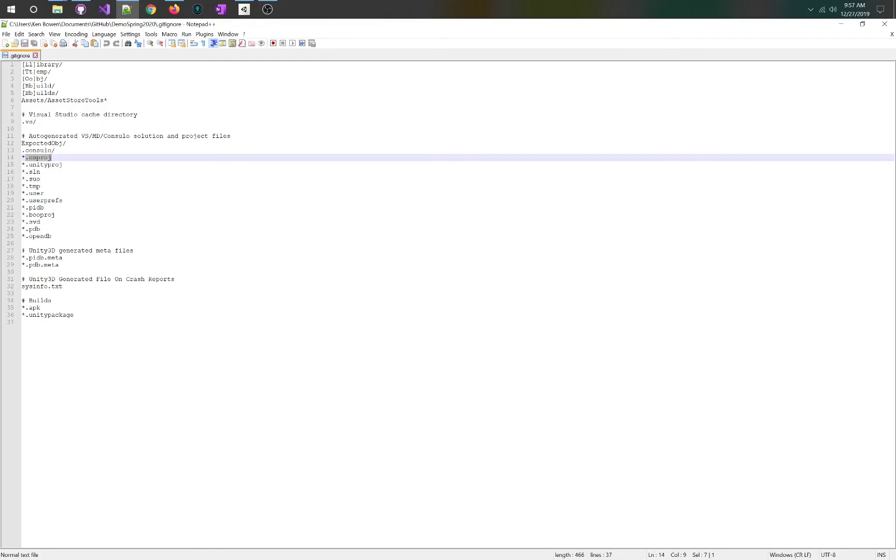
left_click(842, 27)
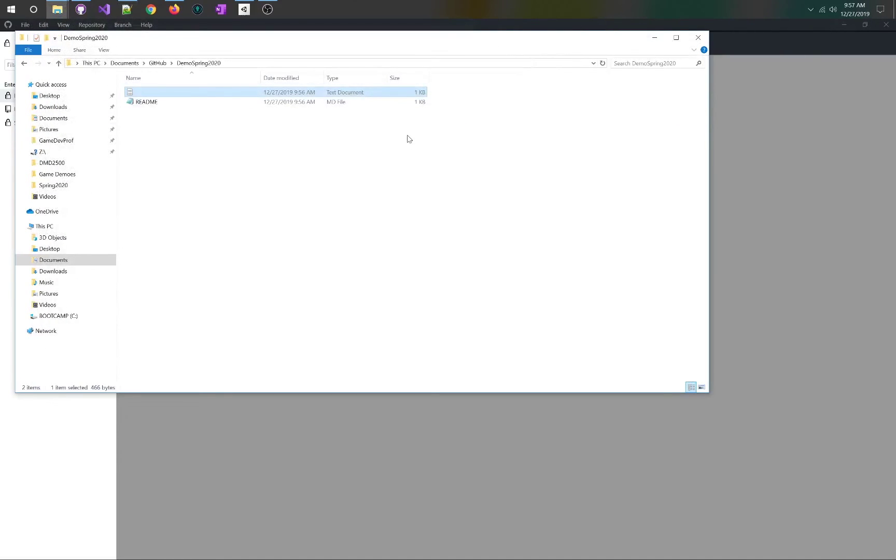
Switch to Firefox, search for gitlfs in a new tab, and open the Git Large File Storage site's Getting Started instructions.
mouse_move(184, 17)
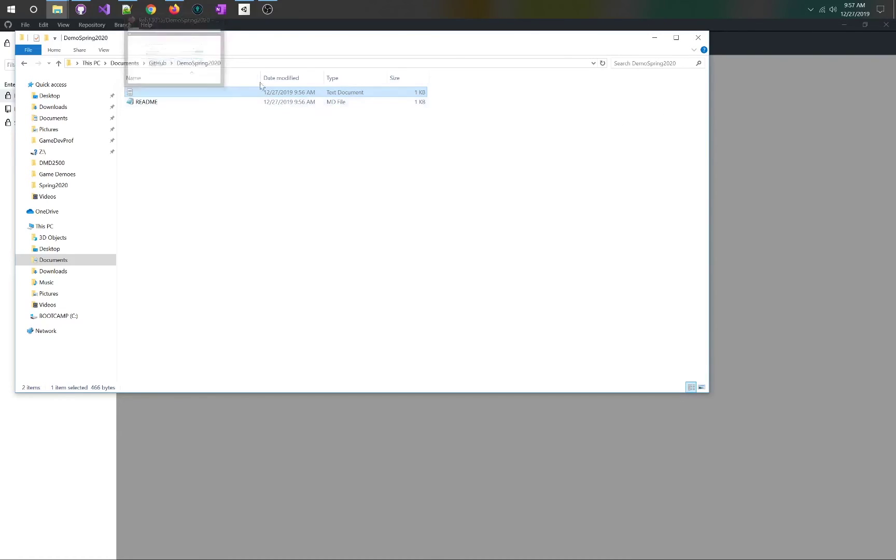
left_click(175, 62)
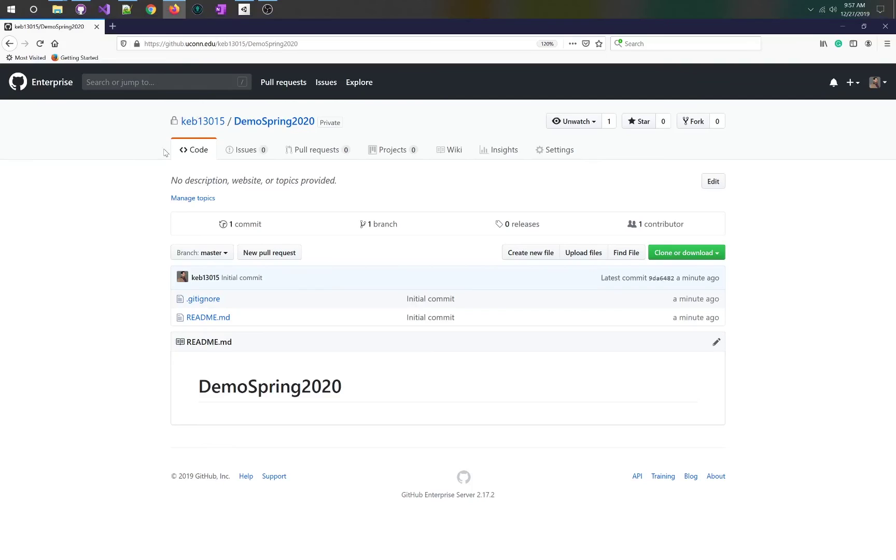
left_click(112, 27)
type("gitlfs")
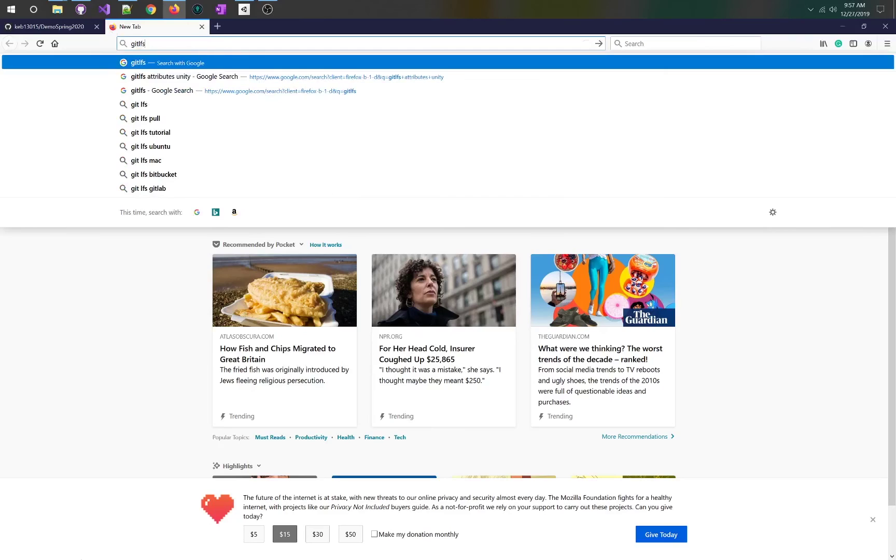
key("Return")
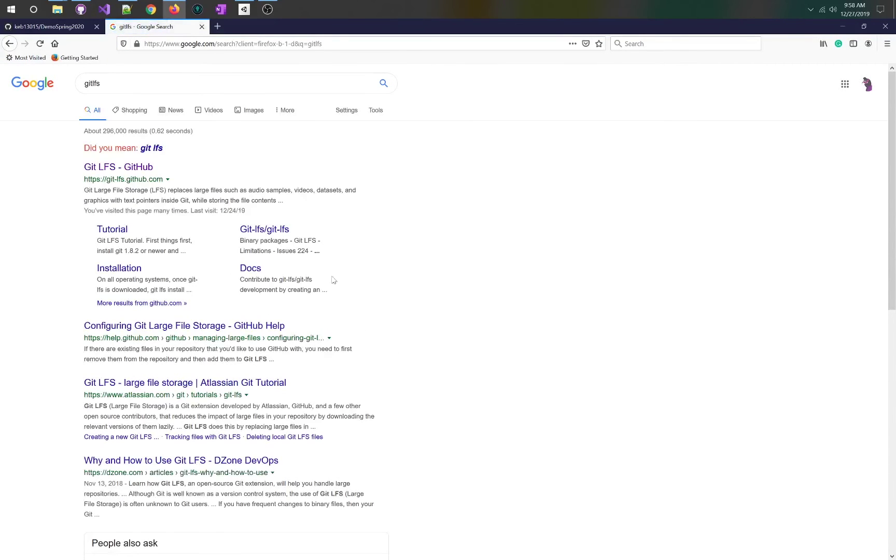
left_click(134, 166)
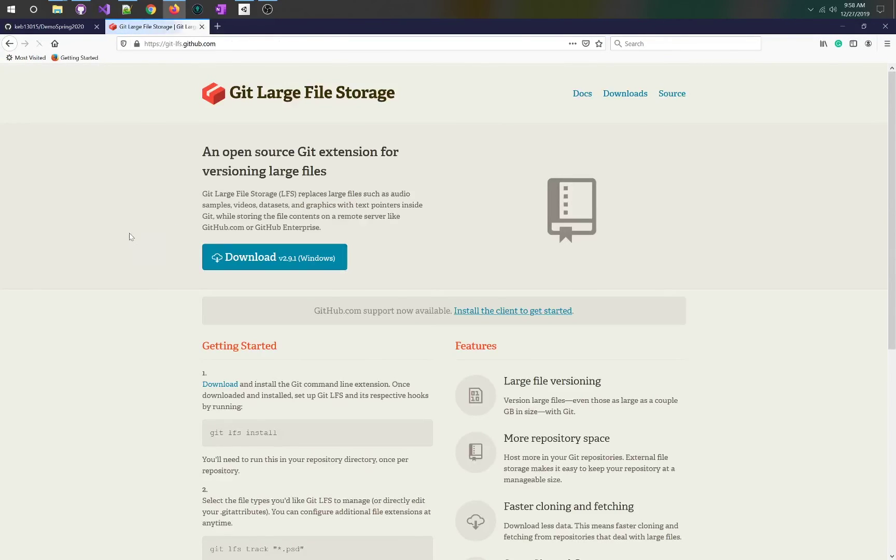
scroll(116, 229, "down", 2)
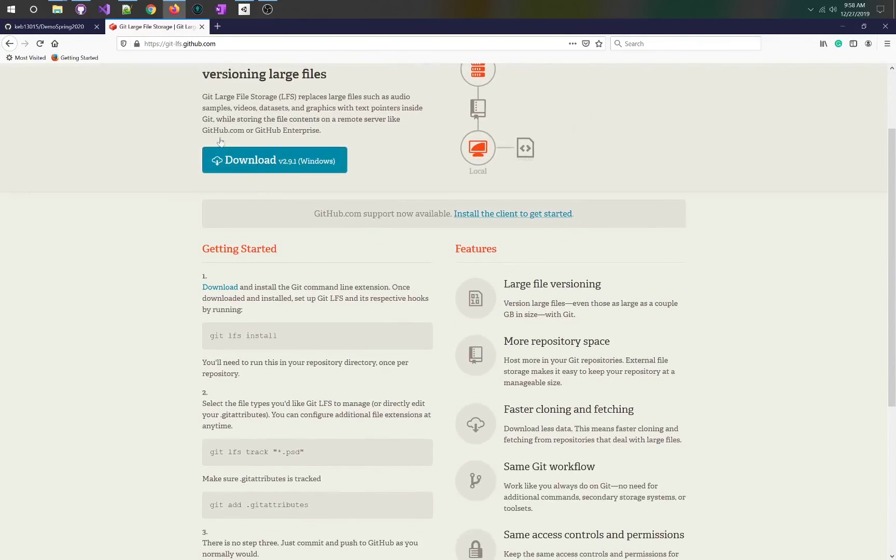
Search Windows for gitlf to look for Git LFS installers on the computer, and dismiss the search.
left_click(32, 9)
type("gitk")
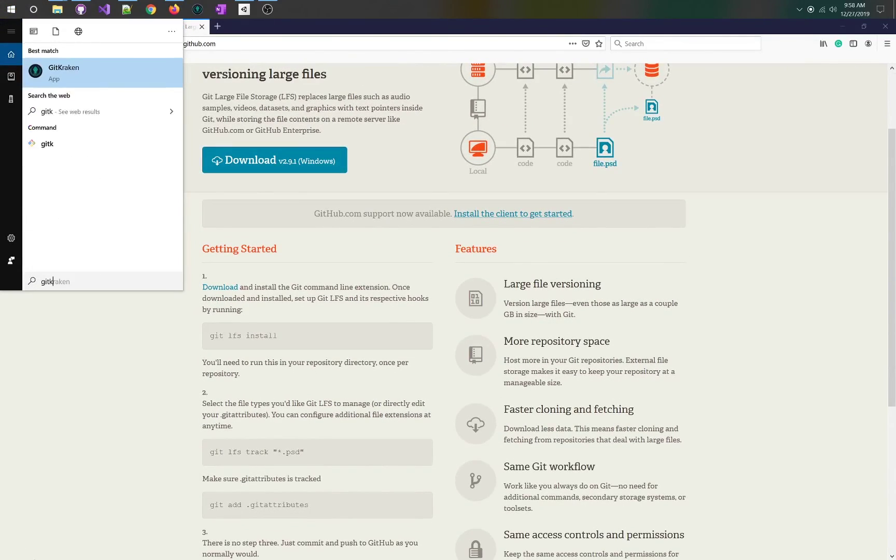
key("BackSpace")
type("lf")
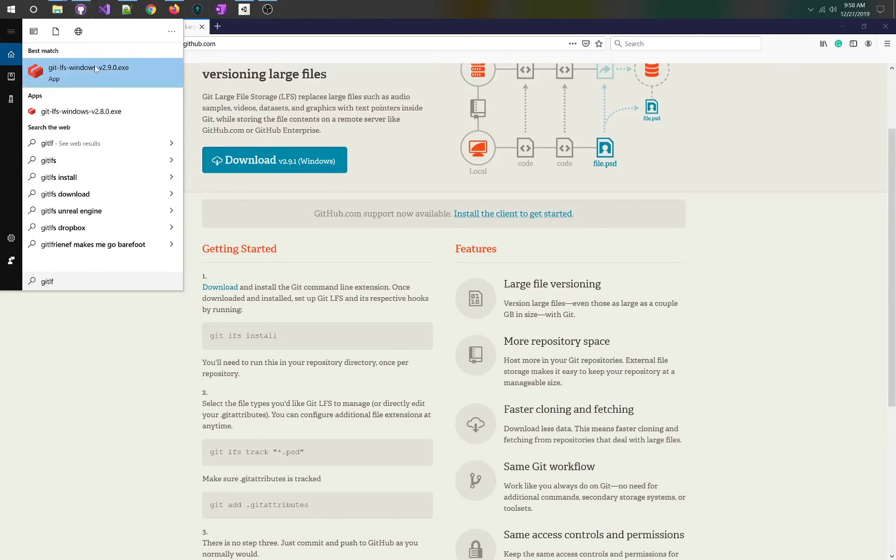
left_click(86, 354)
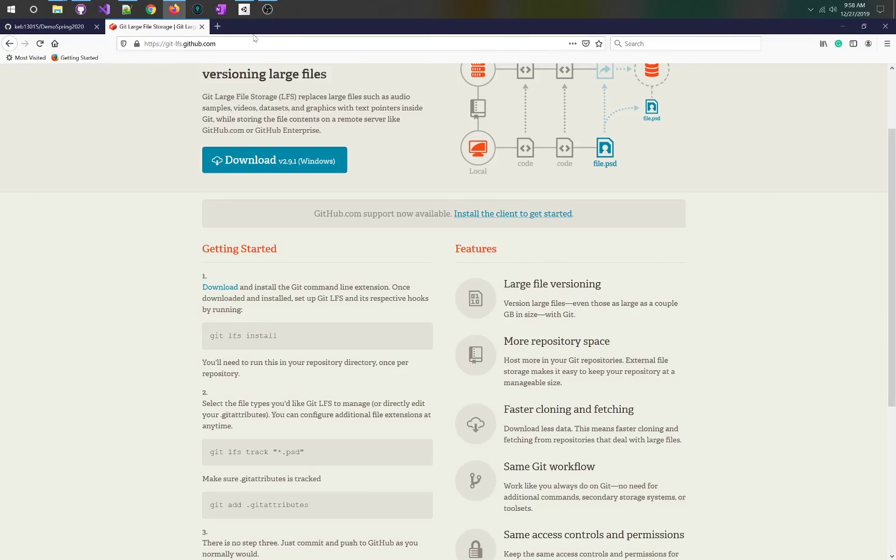
Arrange Firefox and GitHub Desktop side by side and open the DemoSpring2020 repository in Command Prompt.
left_click_drag(304, 22, 894, 23)
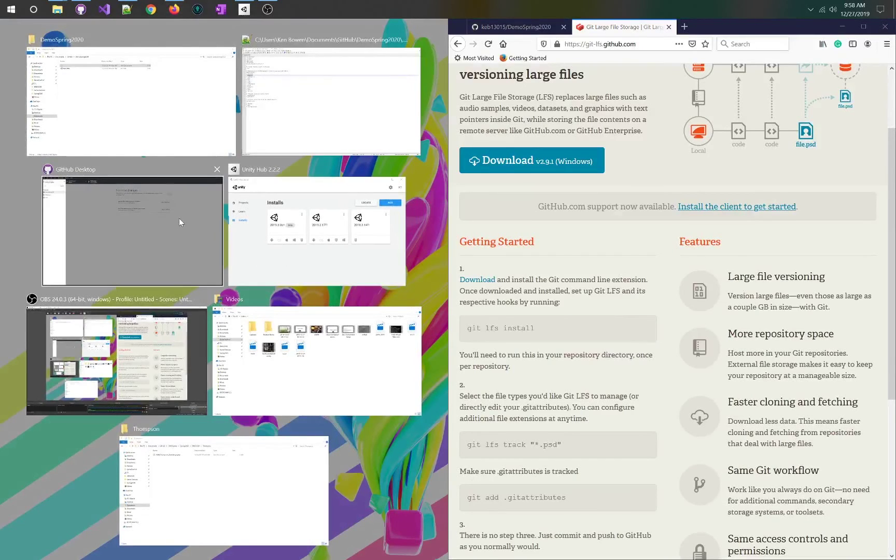
left_click(181, 220)
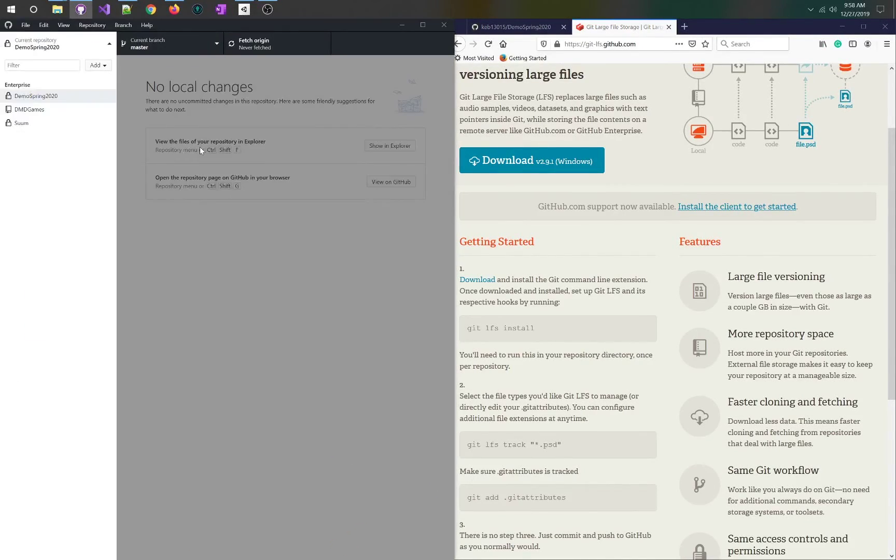
left_click(93, 26)
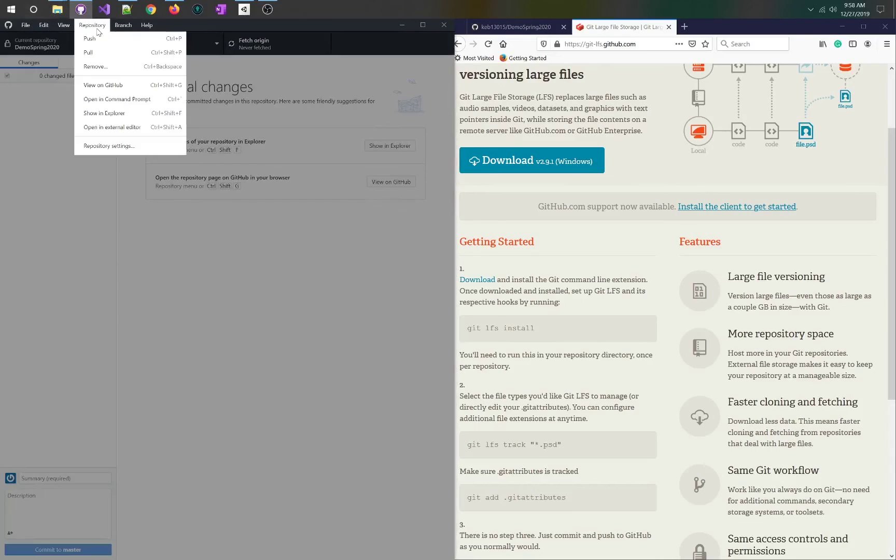
left_click(141, 102)
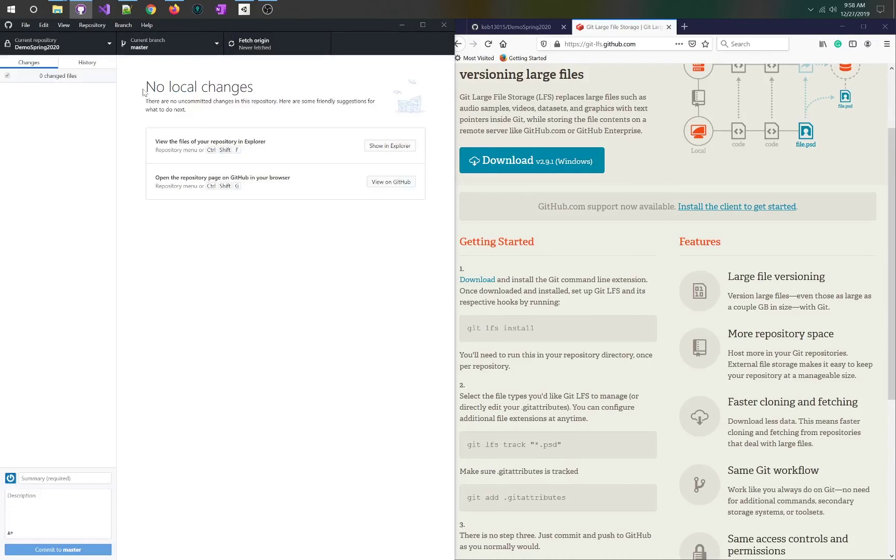
left_click_drag(177, 74, 150, 111)
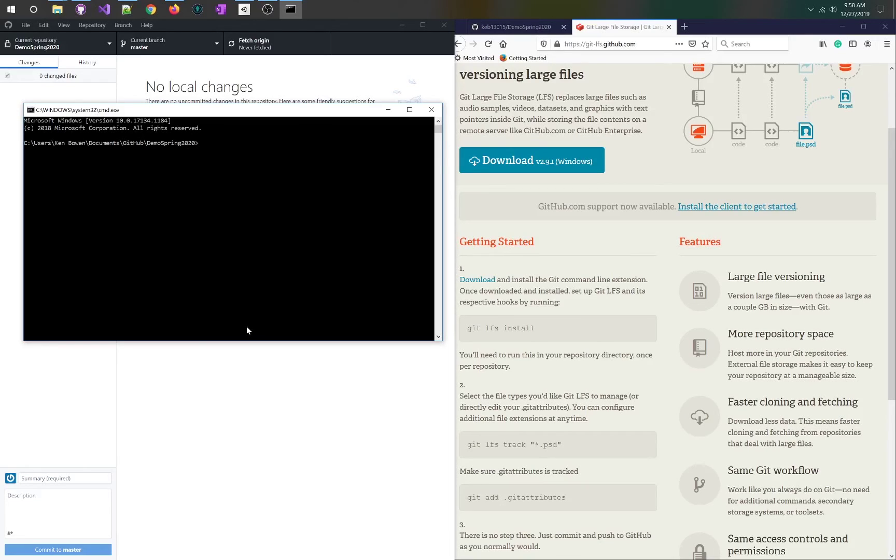
Initialize Git LFS in the repository with git lfs install and track Photoshop files with git lfs track "*.psd".
type("lfs install")
key("Return")
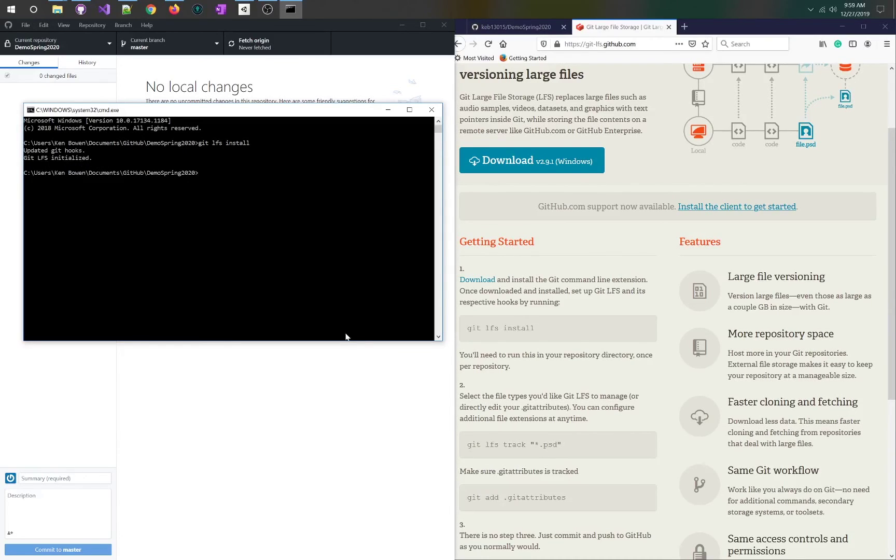
scroll(511, 412, "down", 3)
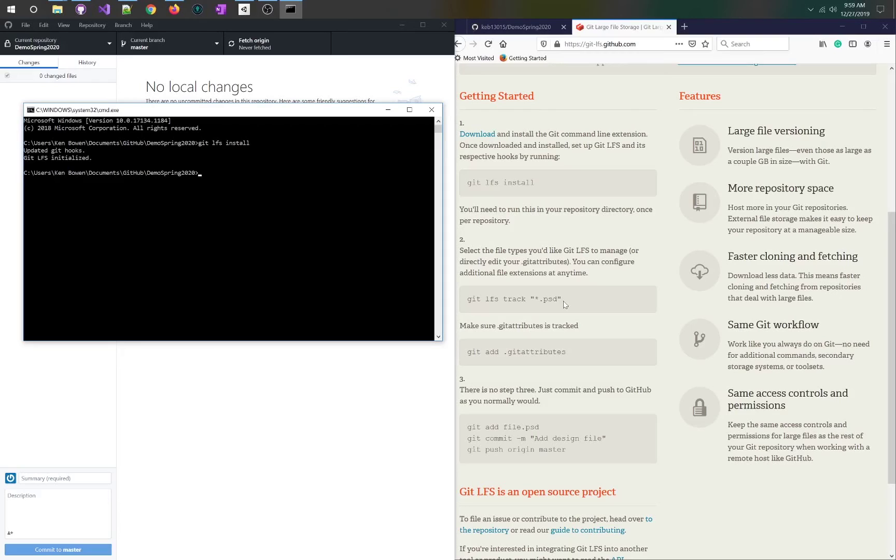
left_click_drag(465, 304, 561, 301)
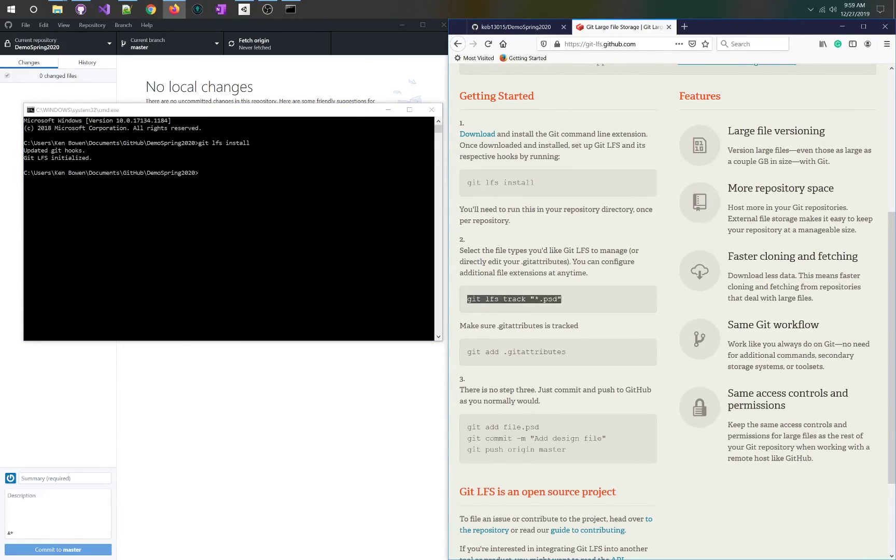
left_click(212, 174)
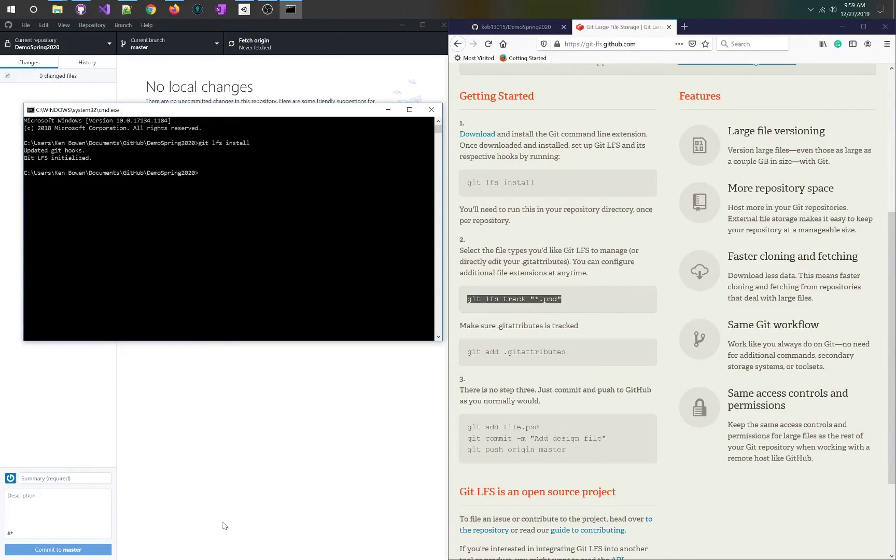
type("git lfs track \"*.psd\"")
key("Return")
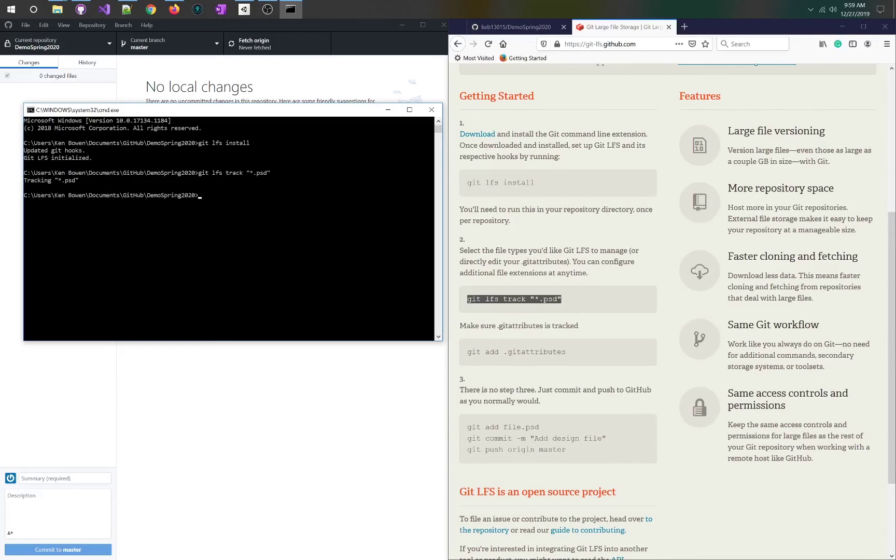
Stage the attributes file with git add .gitattributes and close the Command Prompt.
type("git add .gitattributes")
key("Return")
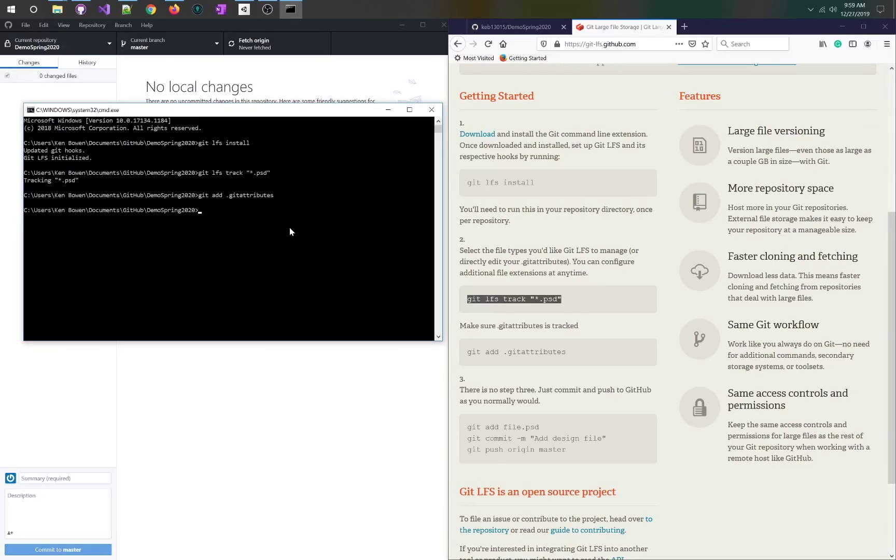
left_click(431, 110)
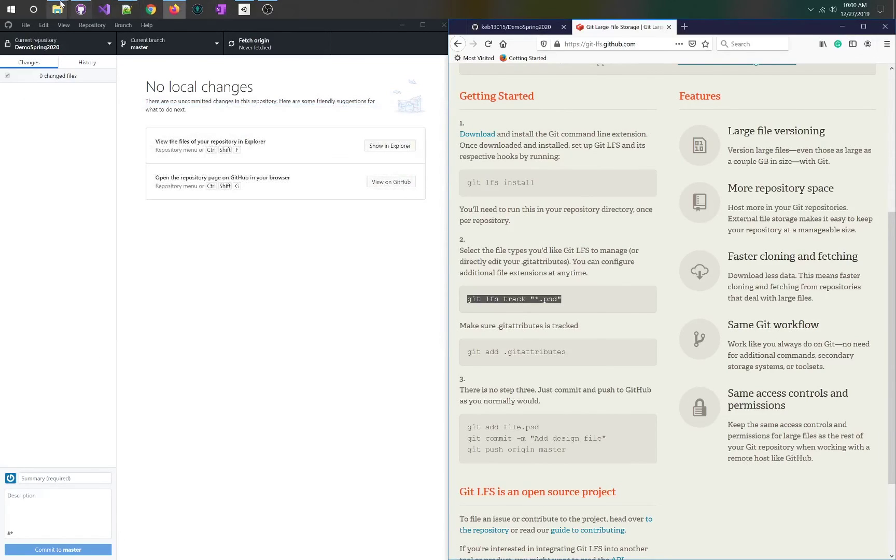
Open the DemoSpring2020 folder's .gitattributes file in Notepad++ to view its contents, and return to the Git LFS page in Firefox.
mouse_move(59, 8)
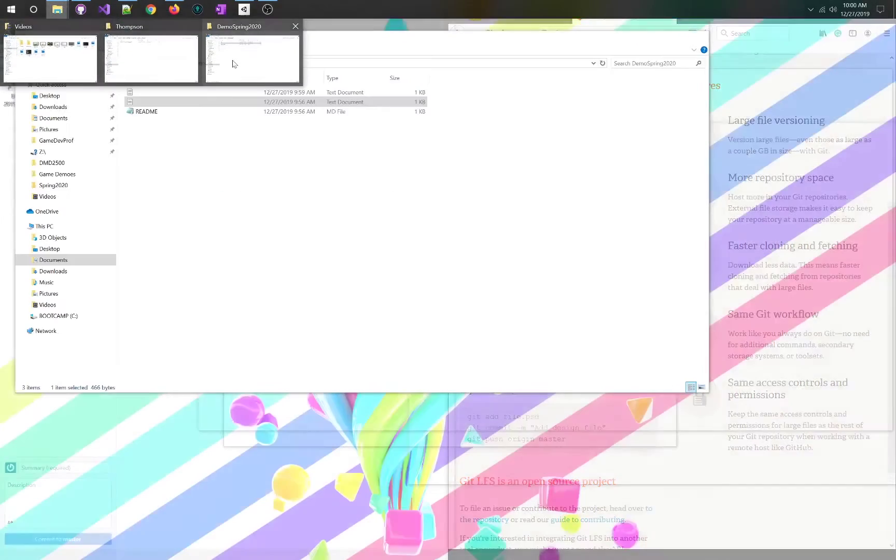
left_click(232, 64)
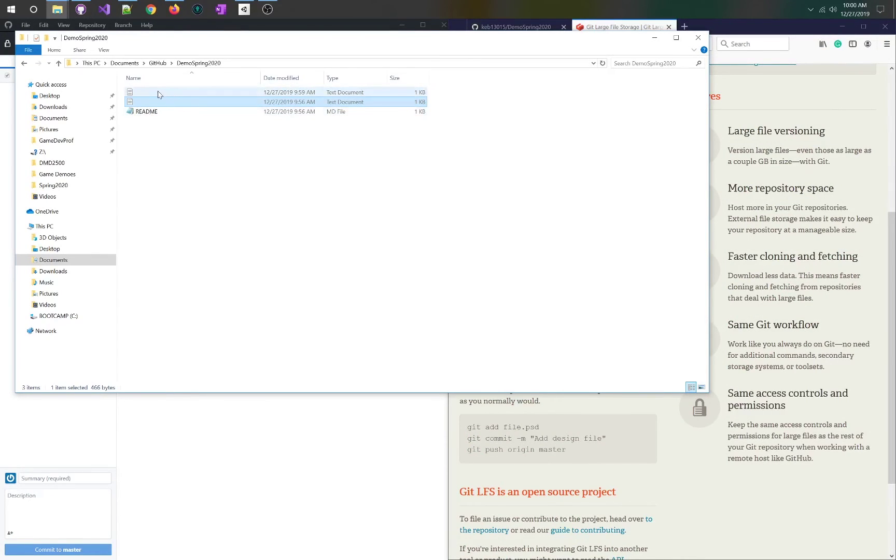
right_click(126, 93)
right_click(125, 93)
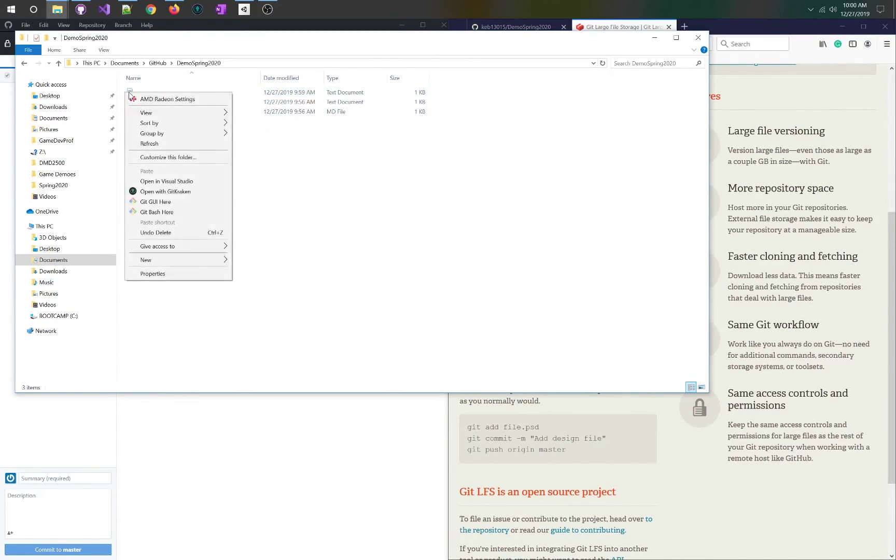
left_click(129, 94)
right_click(130, 92)
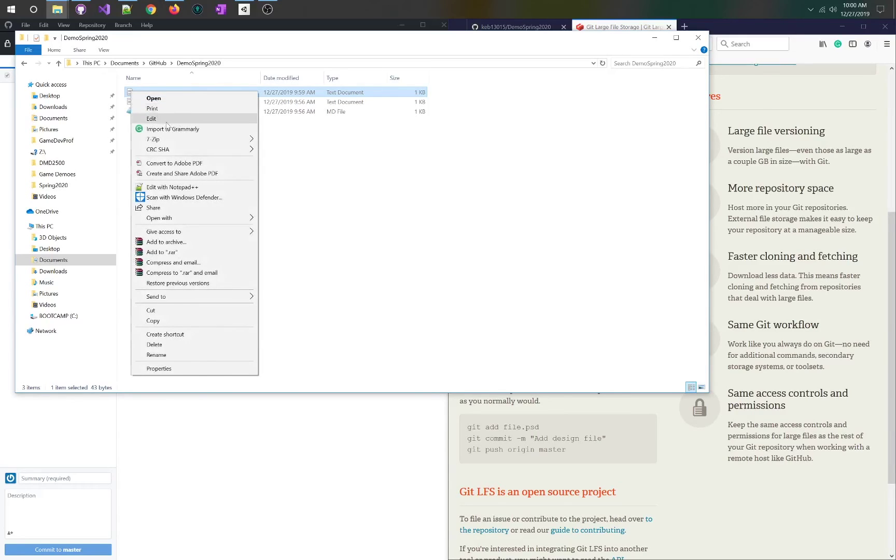
left_click(199, 188)
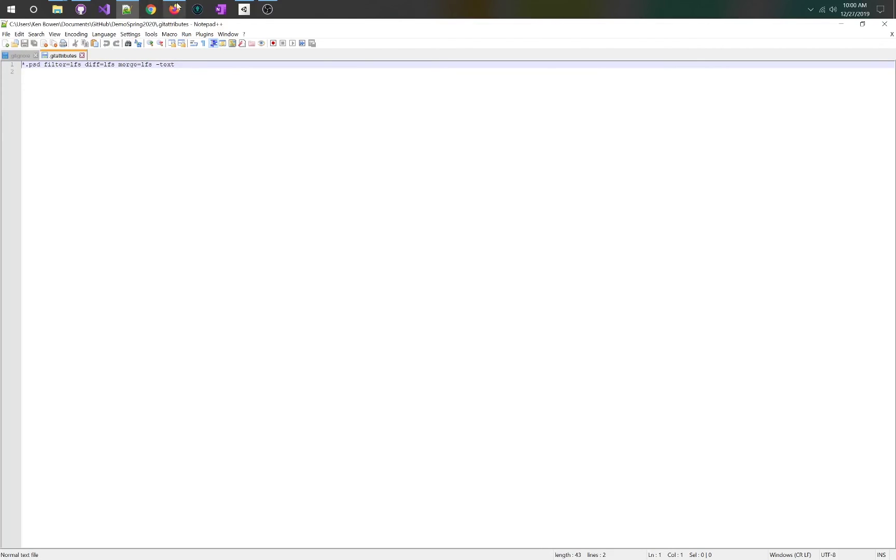
mouse_move(177, 7)
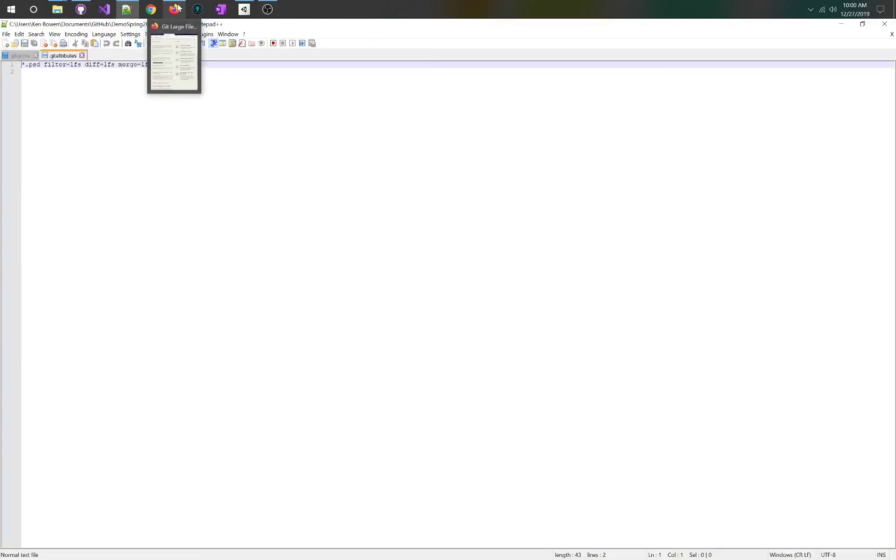
left_click(175, 9)
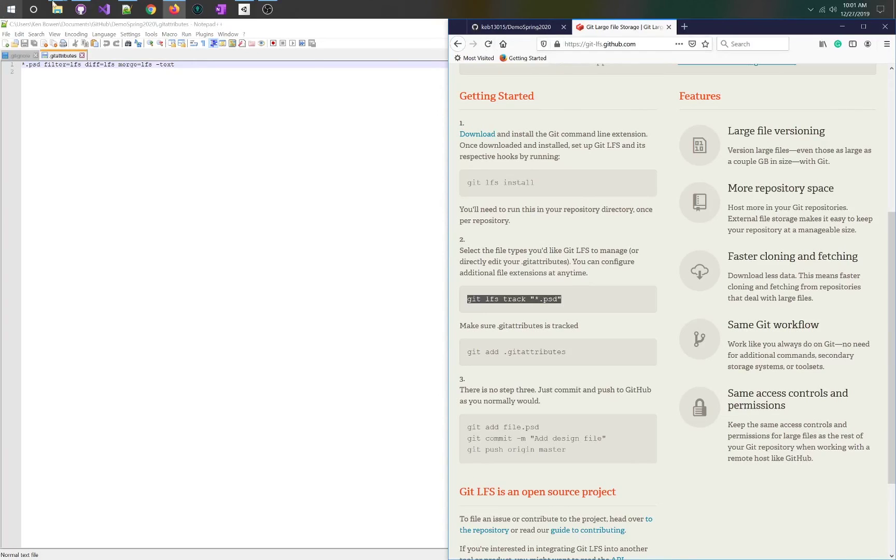
Open Google Drive in a new Firefox tab.
left_click(183, 15)
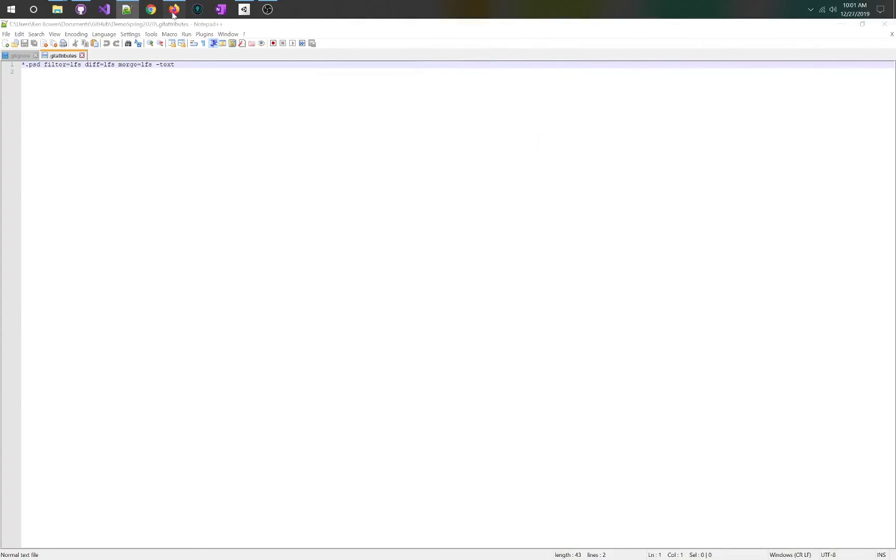
left_click(183, 15)
left_click(684, 26)
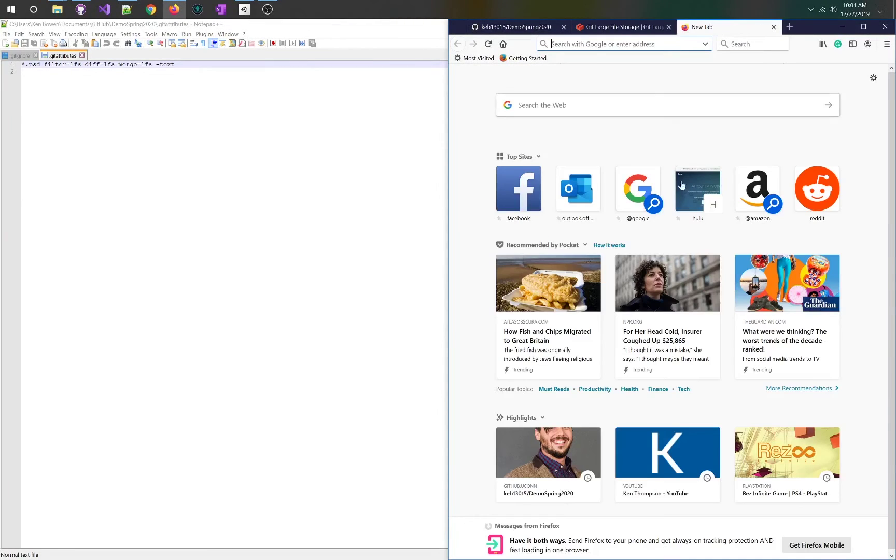
type("gitlfs")
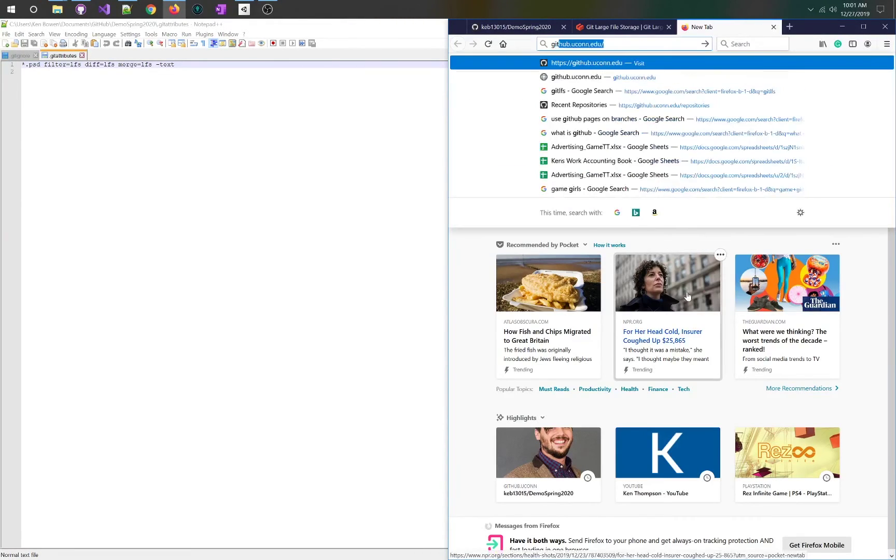
key("BackSpace")
key("BackSpace")
key("BackSpace")
key("BackSpace")
key("BackSpace")
key("BackSpace")
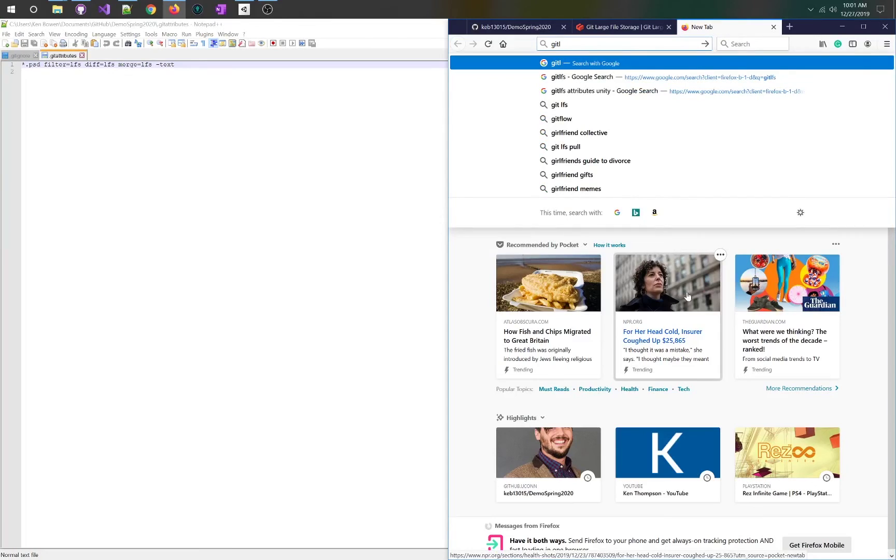
type("d")
key("Return")
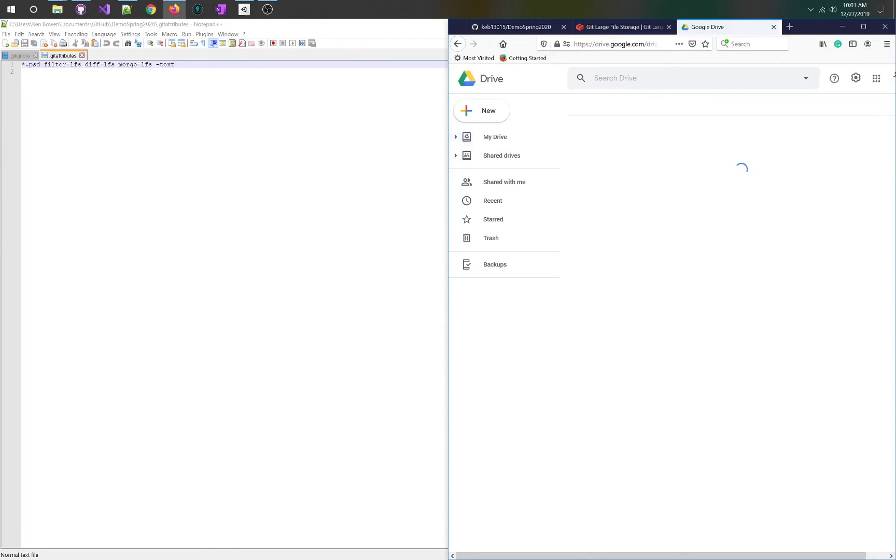
Search Drive for "git attribute" and open the GitLFS Attributes document.
left_click(629, 80)
type("g")
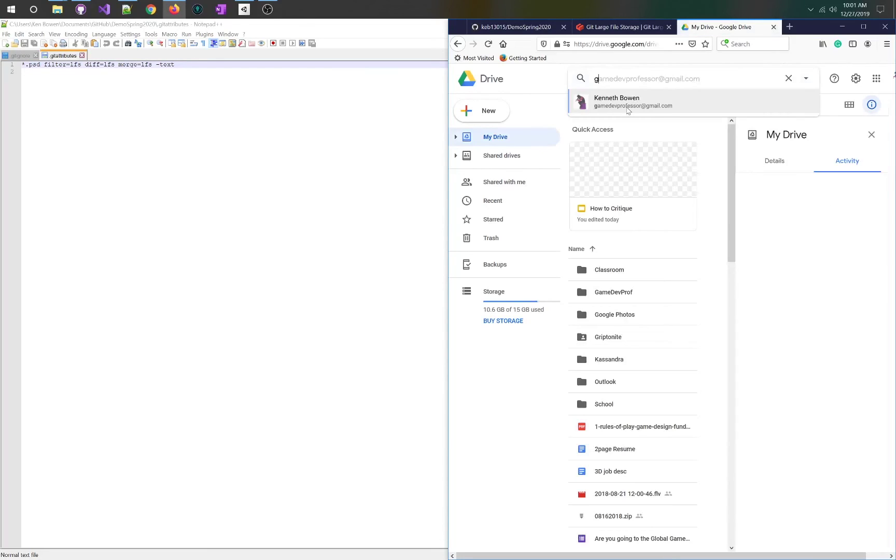
type("iat")
key("BackSpace")
key("BackSpace")
key("BackSpace")
type("it attribute")
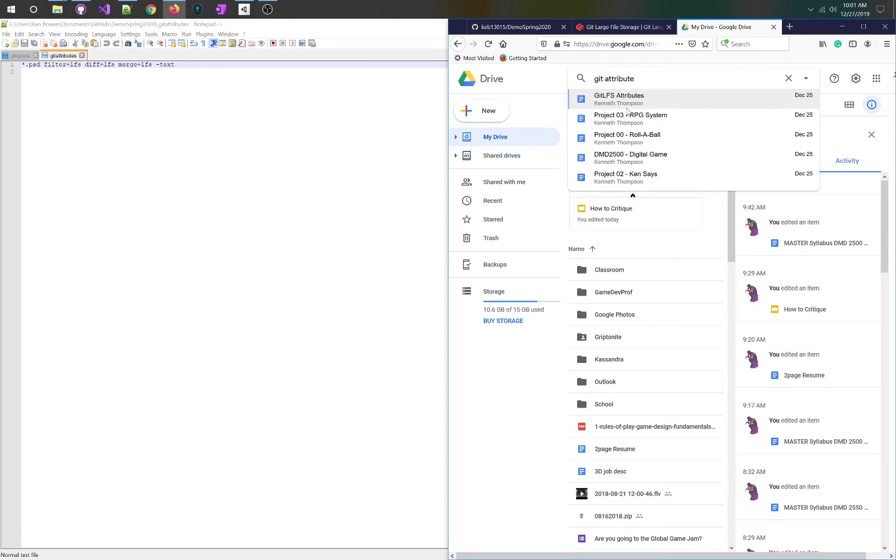
left_click(628, 106)
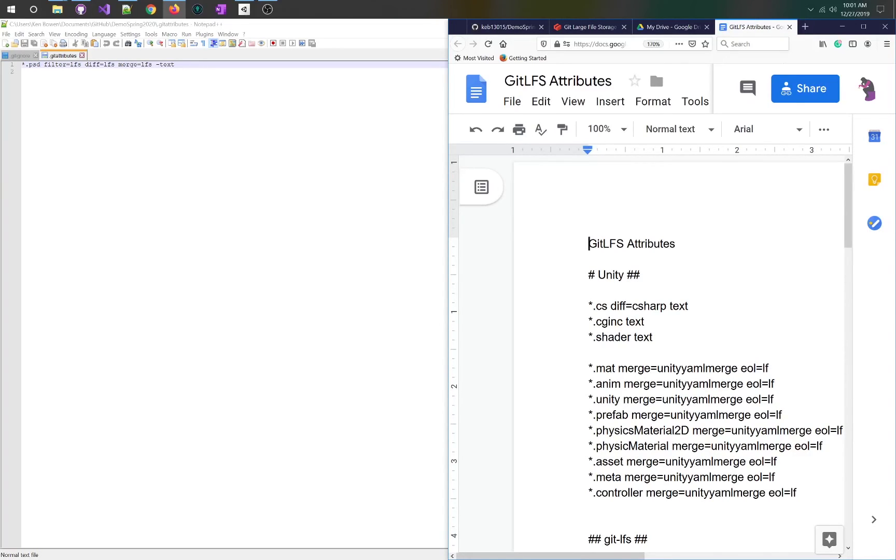
Delete the title line and the blank line below it from the document, and copy all the remaining text.
key("shift+Down")
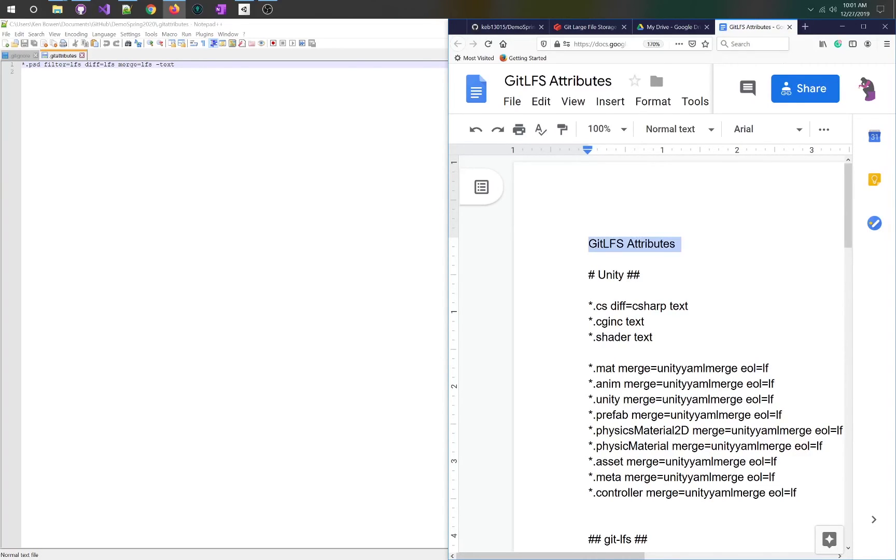
key("Delete")
key("Delete")
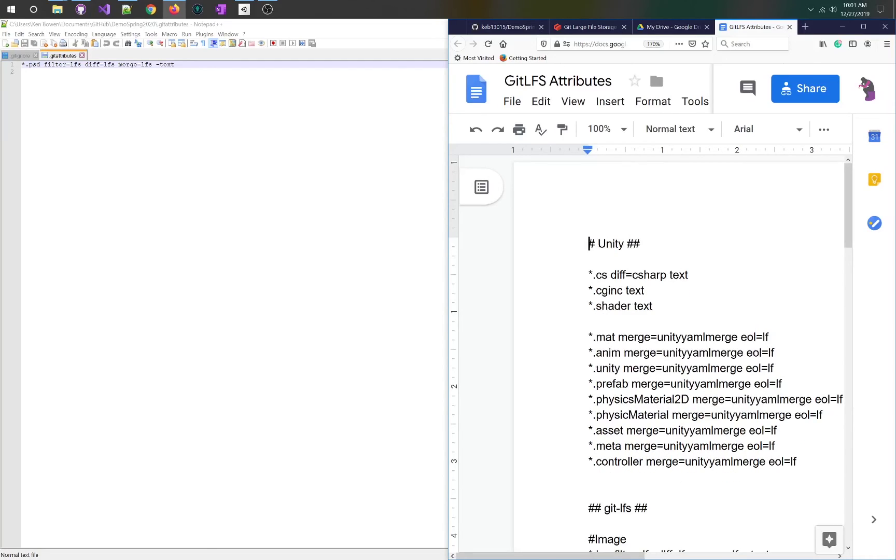
key("ctrl+a")
key("ctrl+c")
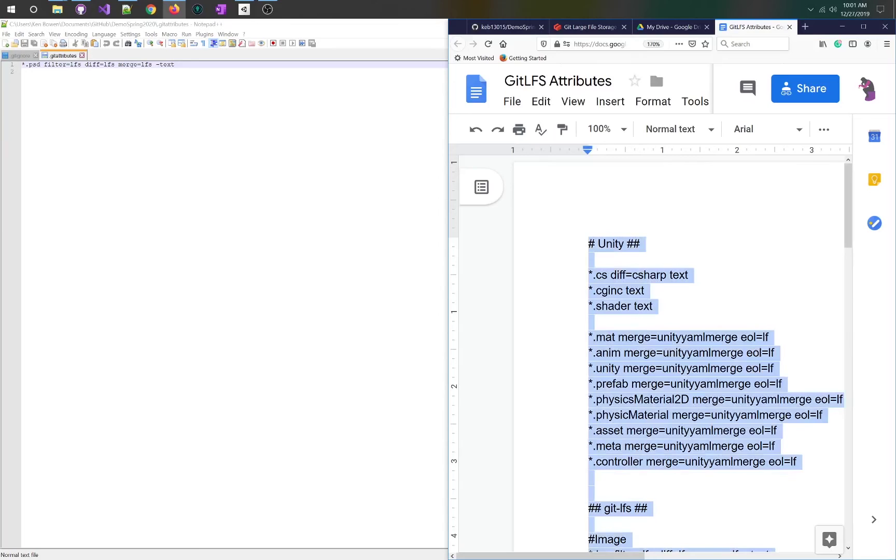
scroll(716, 353, "down", 6)
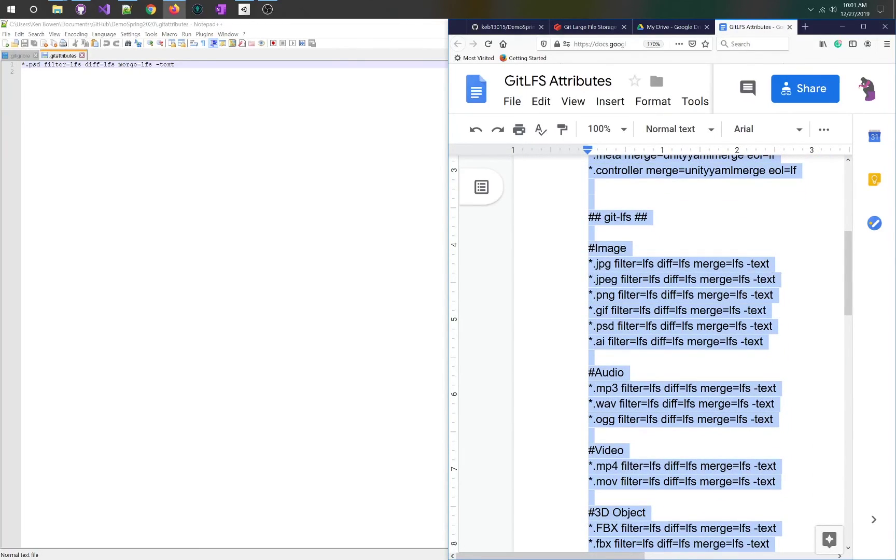
scroll(715, 352, "down", 12)
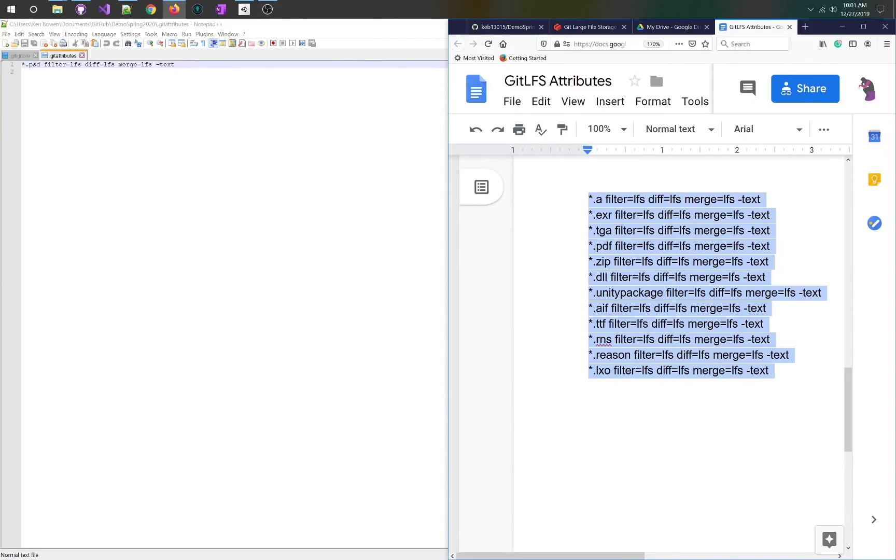
Replace the entire contents of .gitattributes in Notepad++ with the copied attribute list and save the file.
key("alt+Tab")
key("ctrl+a")
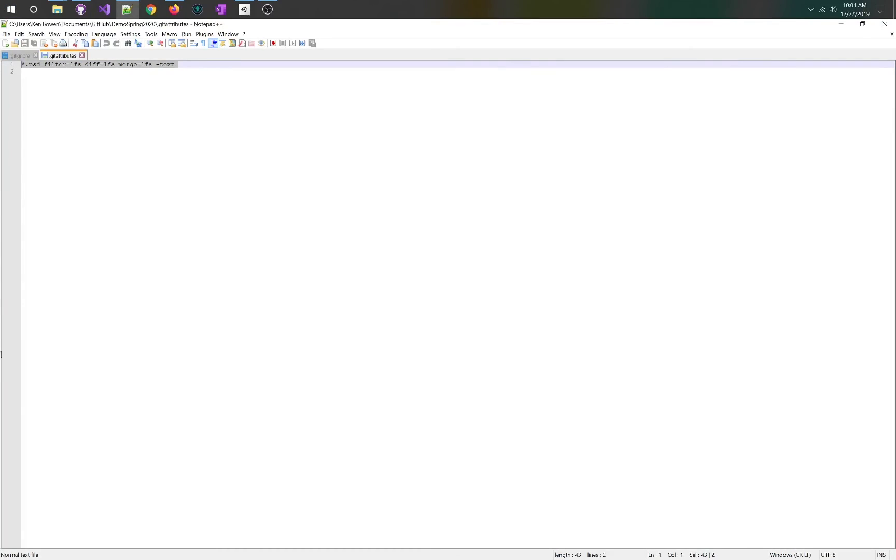
key("ctrl+v")
key("ctrl+s")
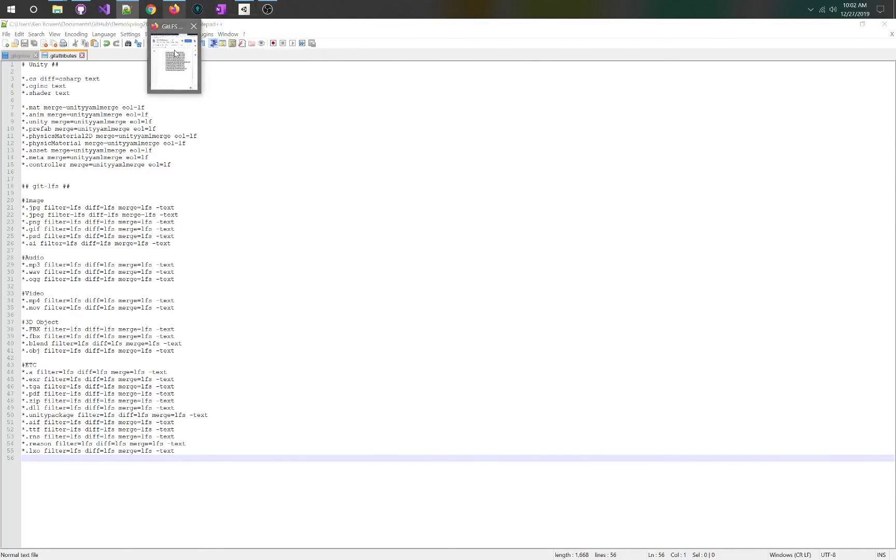
Correct the first heading to "## Unity ##" in both the Google Docs document and .gitattributes, and save .gitattributes.
left_click(175, 55)
scroll(680, 331, "up", 12)
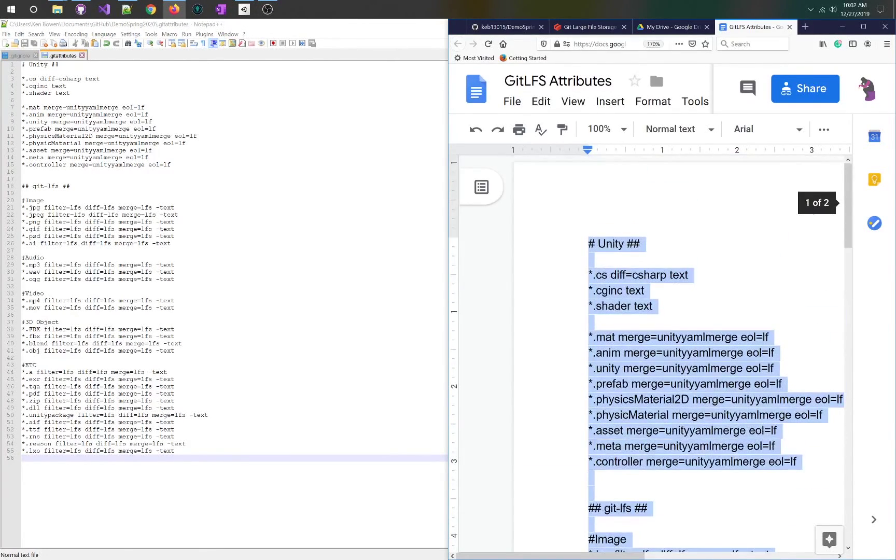
left_click(590, 244)
type("#")
left_click(25, 64)
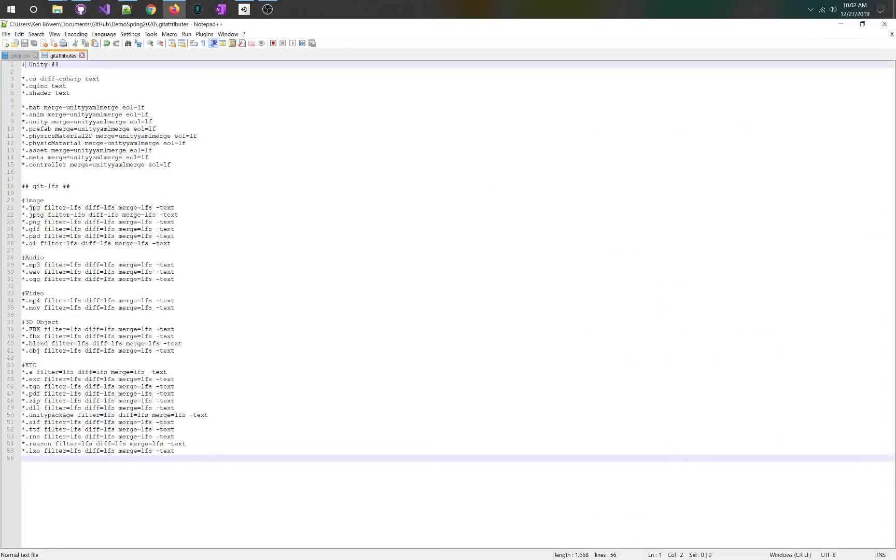
type("#")
key("ctrl+s")
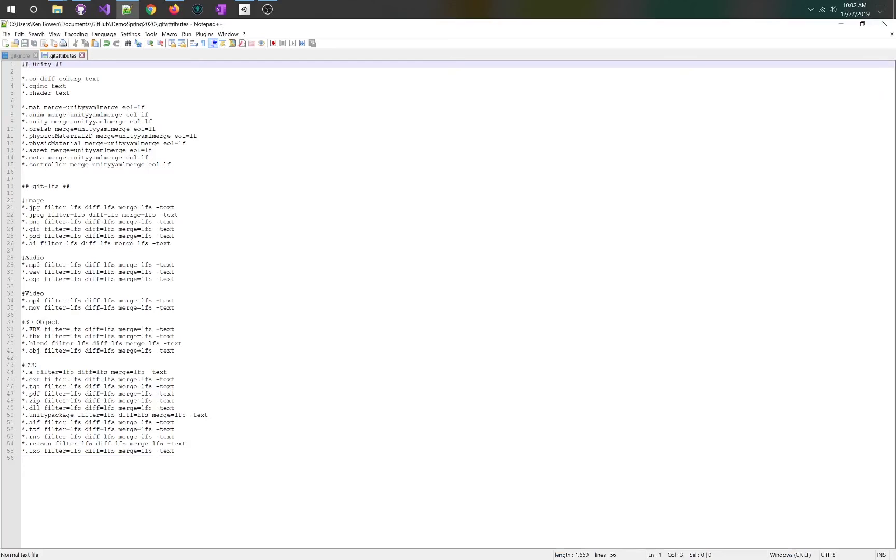
Close Notepad++ and bring the DemoSpring2020 folder window forward, moved clear of GitHub Desktop's list of changed files.
left_click(176, 12)
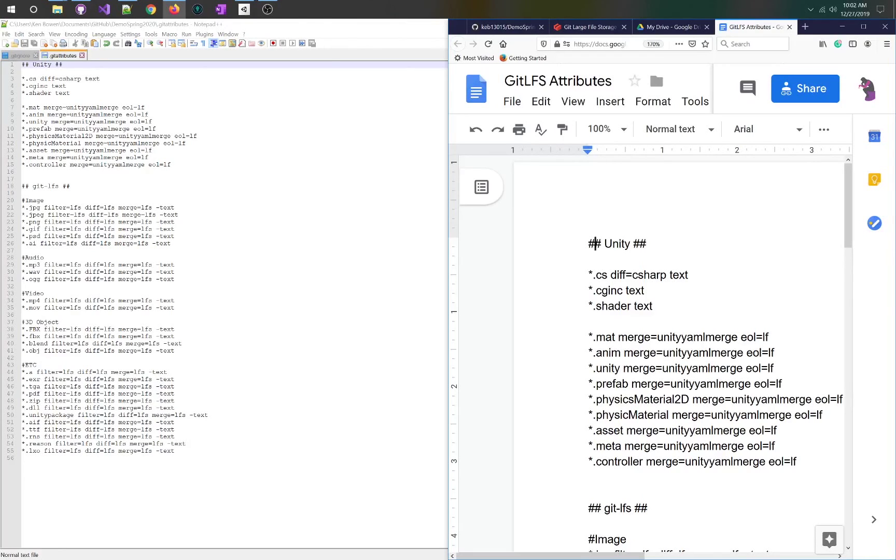
left_click(400, 24)
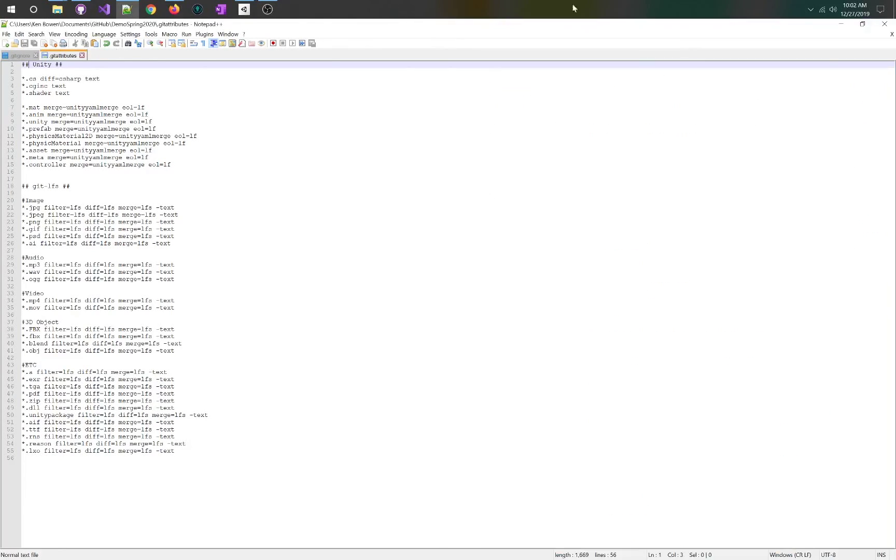
left_click(885, 24)
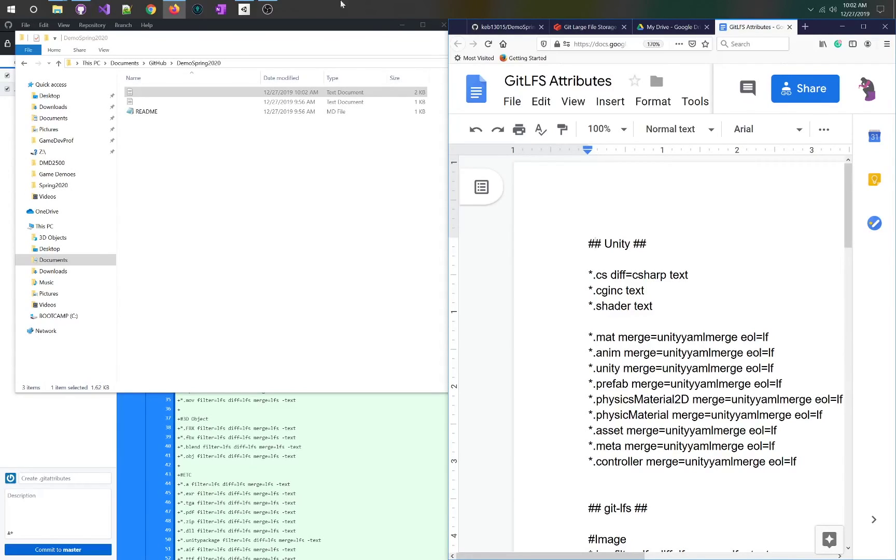
left_click(388, 48)
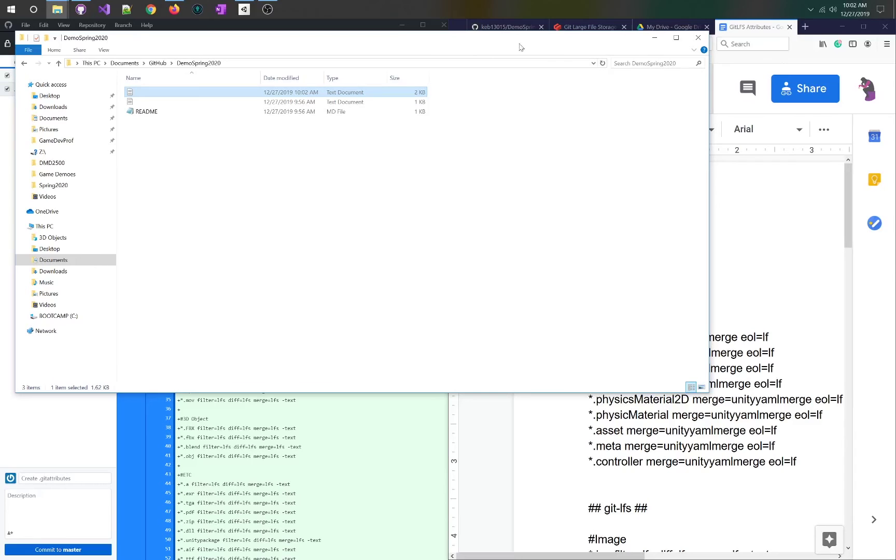
left_click_drag(401, 44, 555, 127)
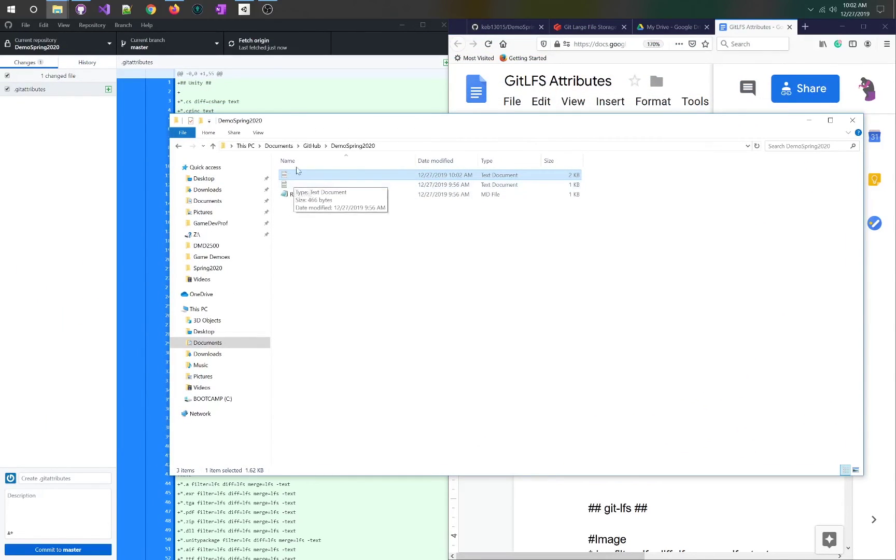
Create a folder named MyGame inside the DemoSpring2020 repository folder and open it.
right_click(305, 207)
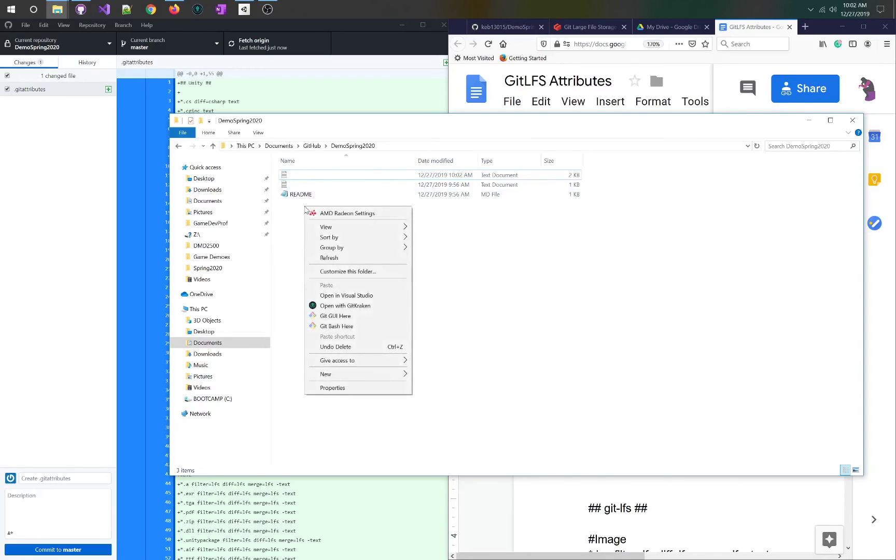
mouse_move(327, 375)
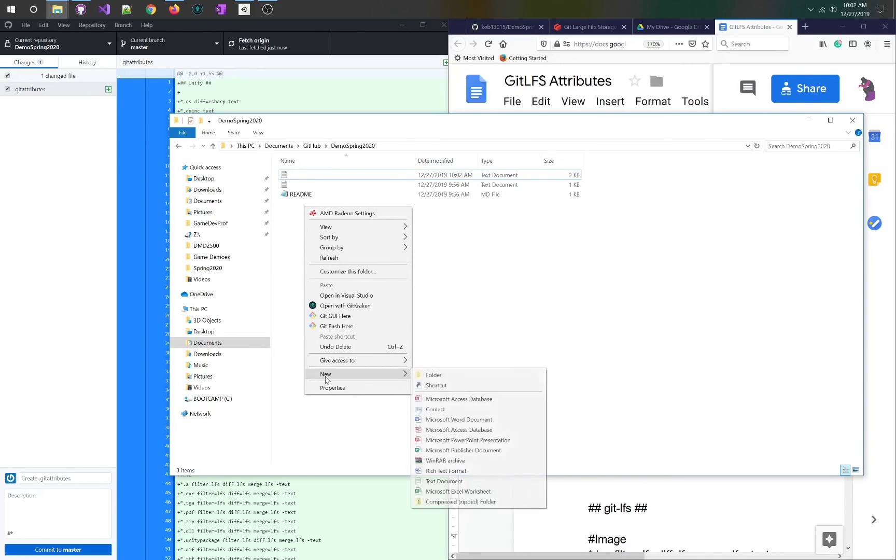
left_click(447, 377)
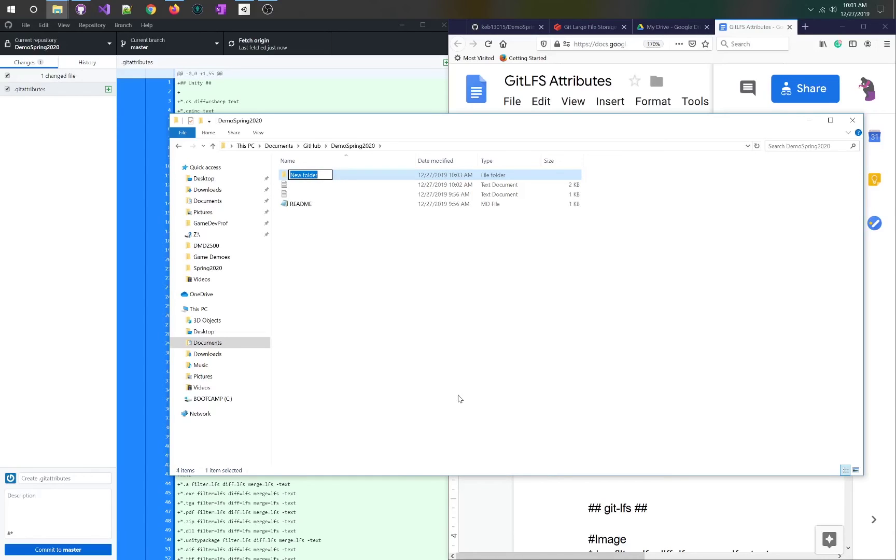
type("MyGame")
key("Return")
key("Return")
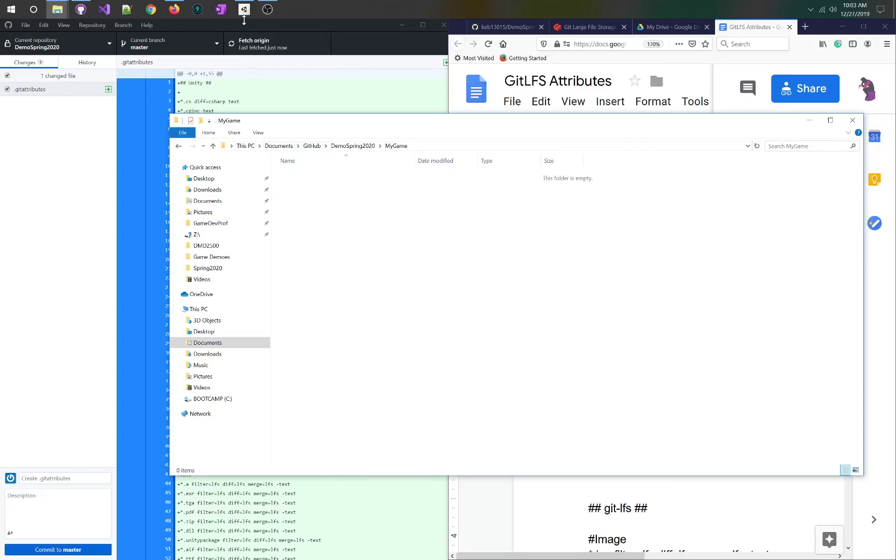
Switch to Unity Hub and start a new project with Unity version 2019.2.17f1.
mouse_move(245, 9)
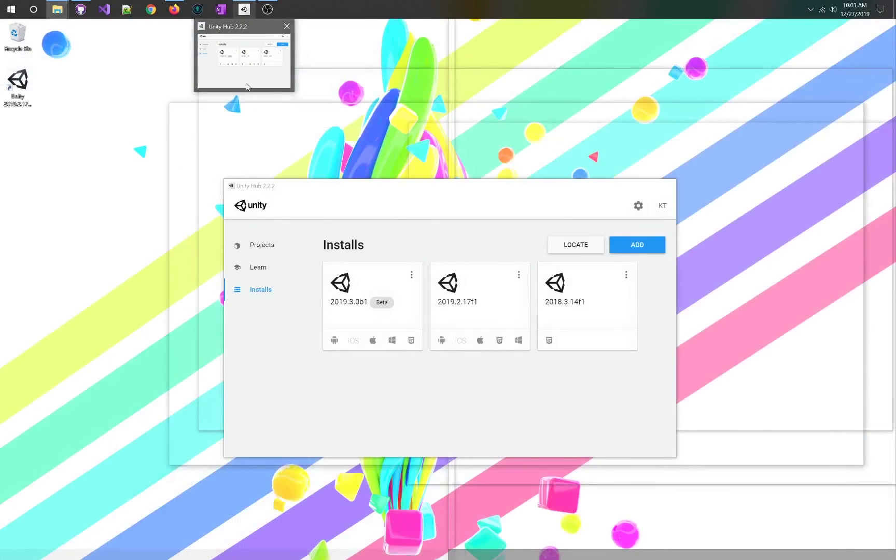
left_click(247, 84)
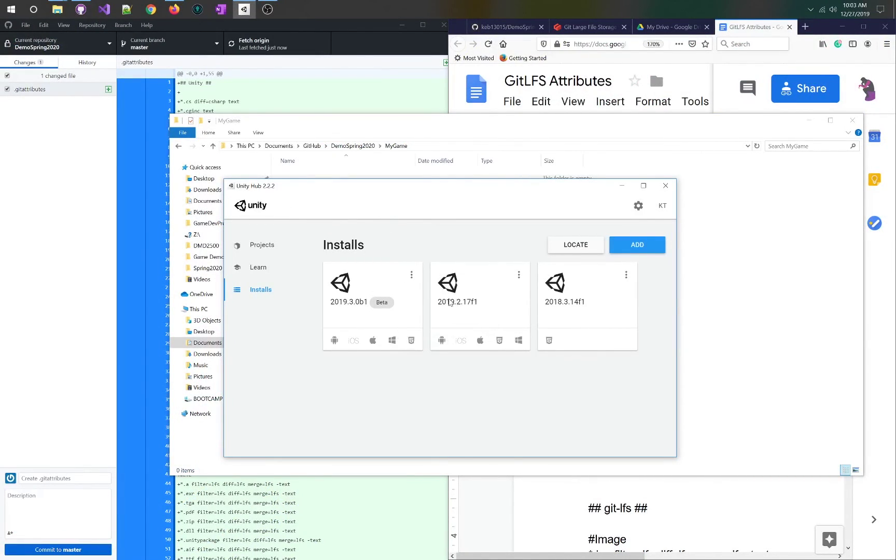
left_click(259, 245)
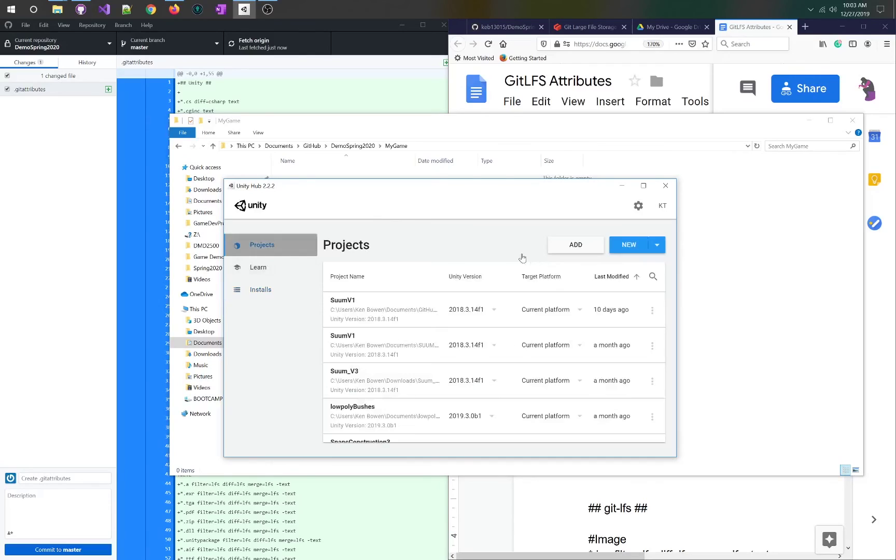
left_click(659, 246)
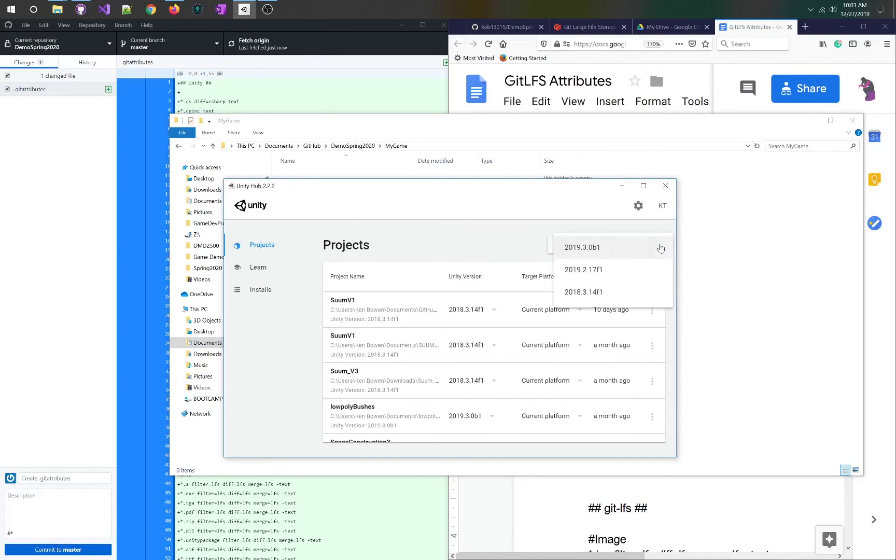
left_click(579, 275)
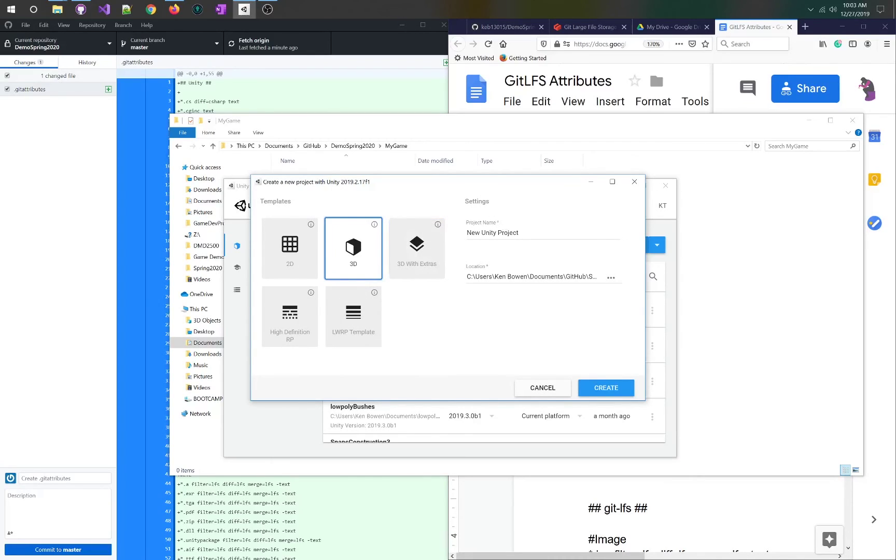
Replace the default project name of the new 3D Unity project with a custom one.
triple_click(500, 233)
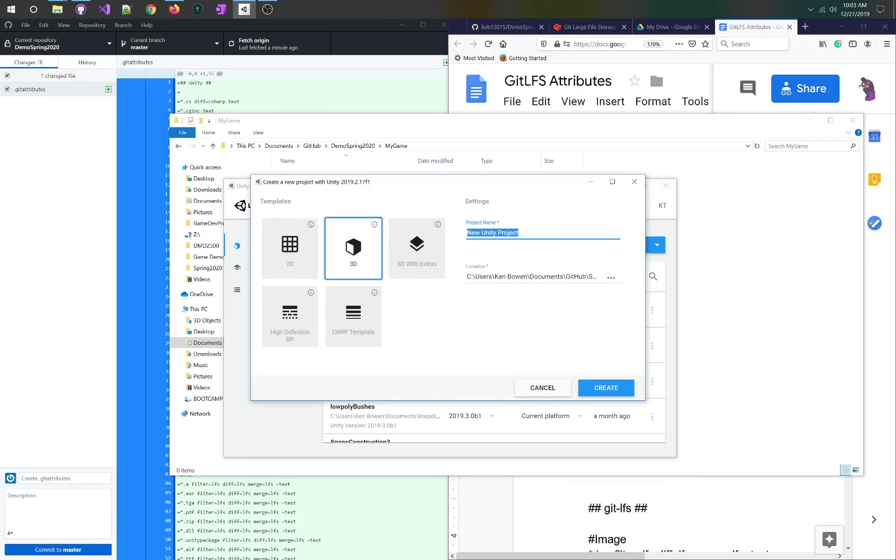
type("MyPRo")
key("BackSpace")
key("BackSpace")
type("roame")
Set the new project's location to the MyGame folder inside GitHub's DemoSpring2020 folder and create the project.
left_click(611, 278)
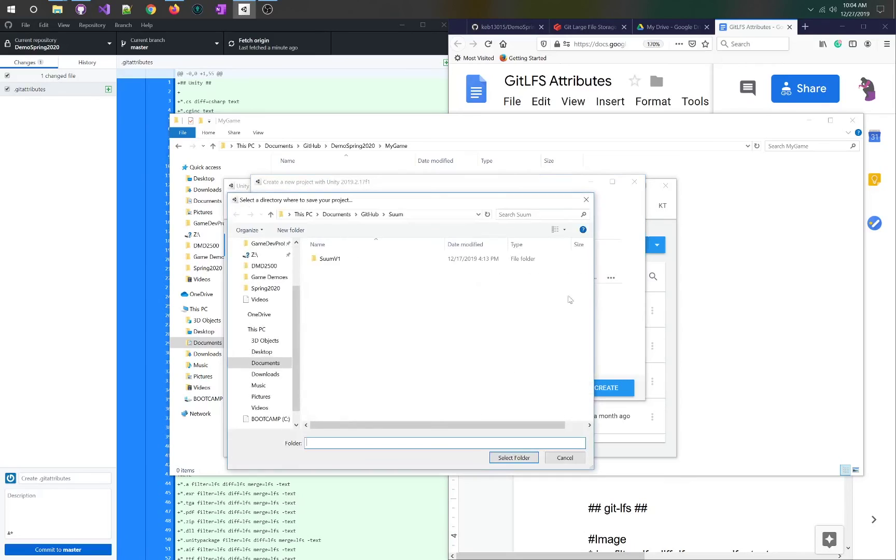
left_click(368, 214)
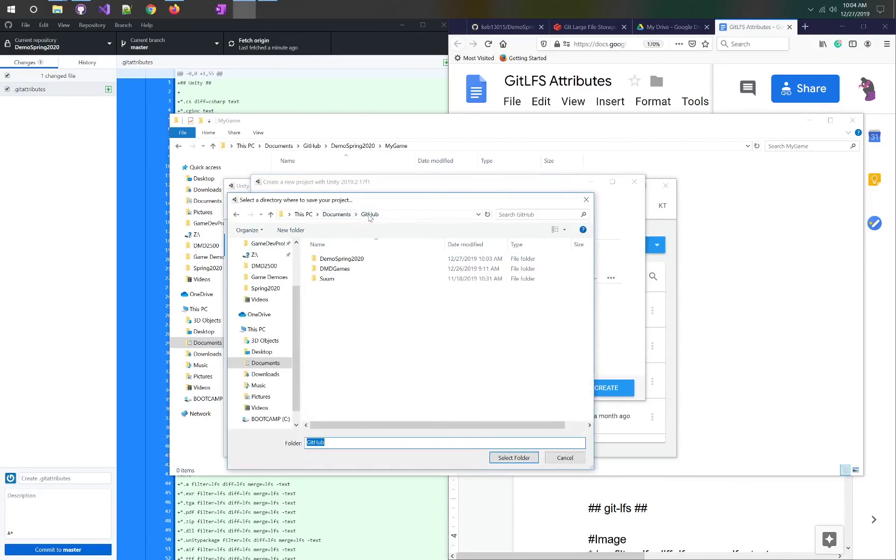
double_click(352, 262)
double_click(341, 263)
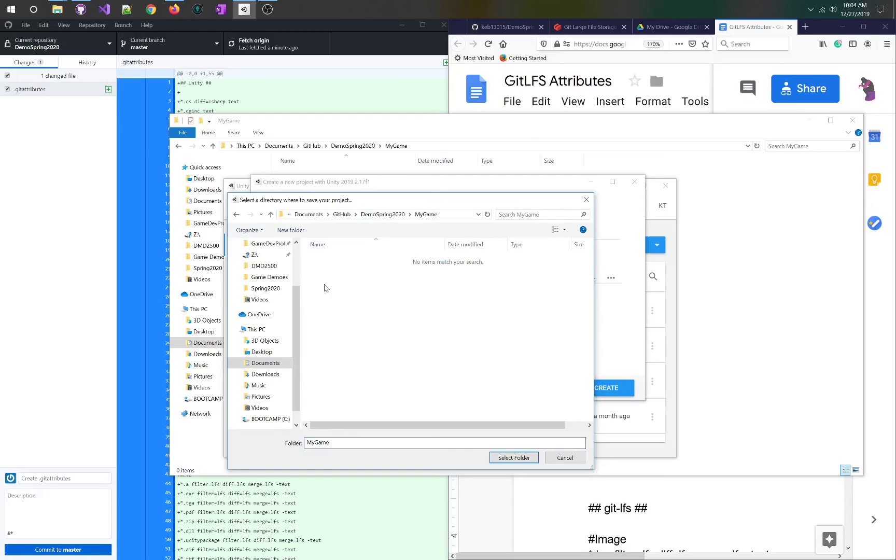
left_click(527, 456)
left_click(610, 387)
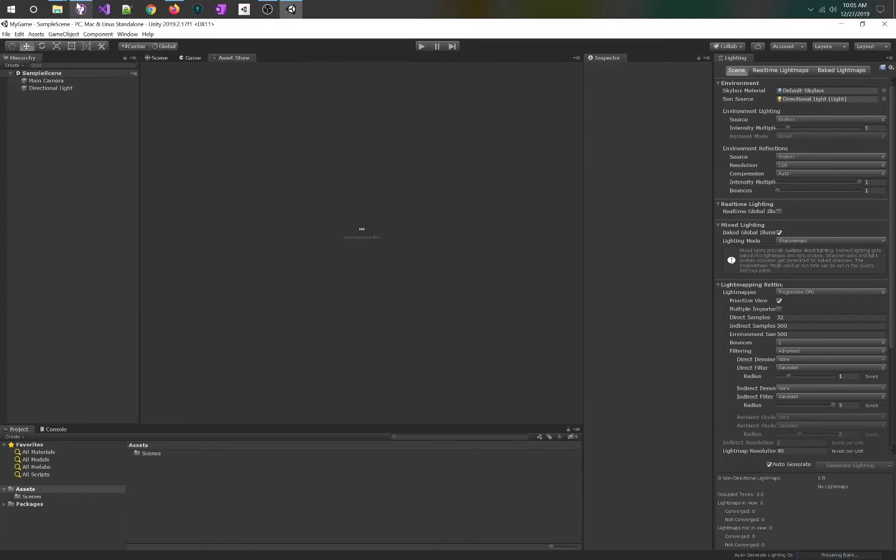
View the Asset Store inside the new Unity project and return to the Scene view.
left_click(158, 59)
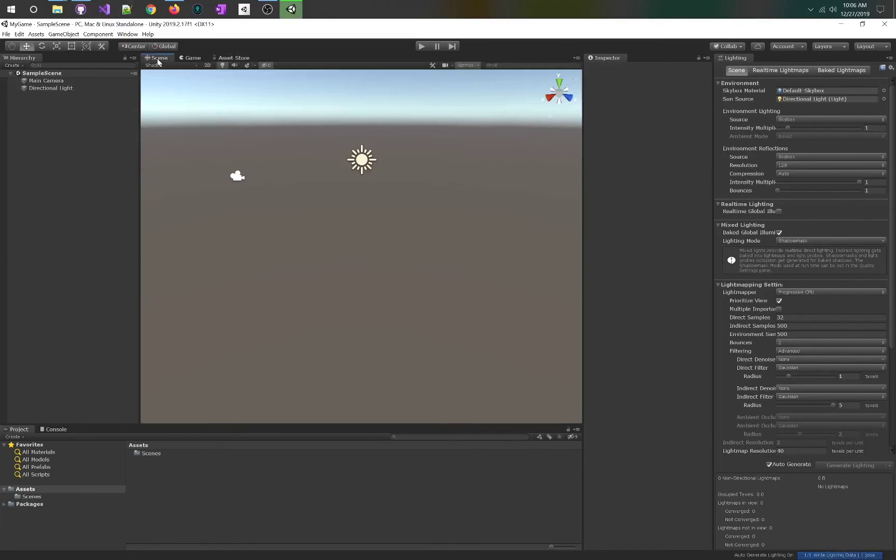
left_click(226, 57)
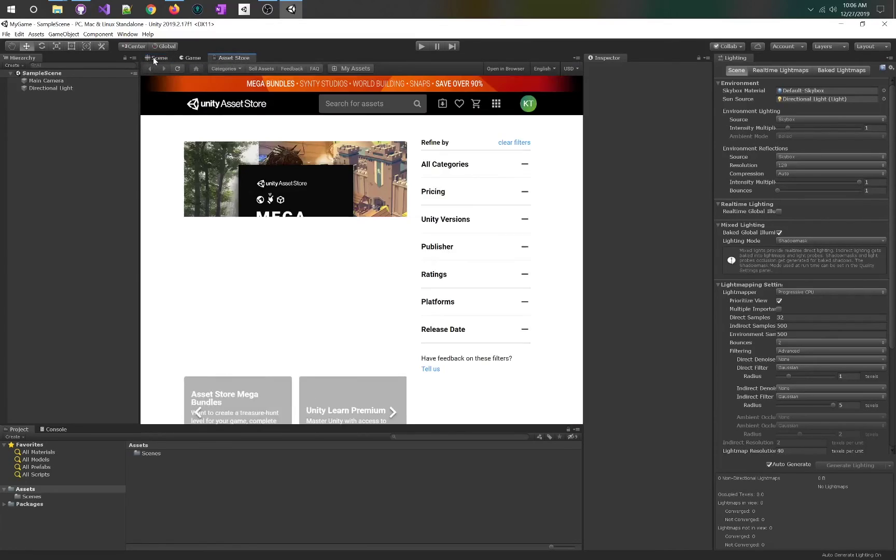
left_click(155, 58)
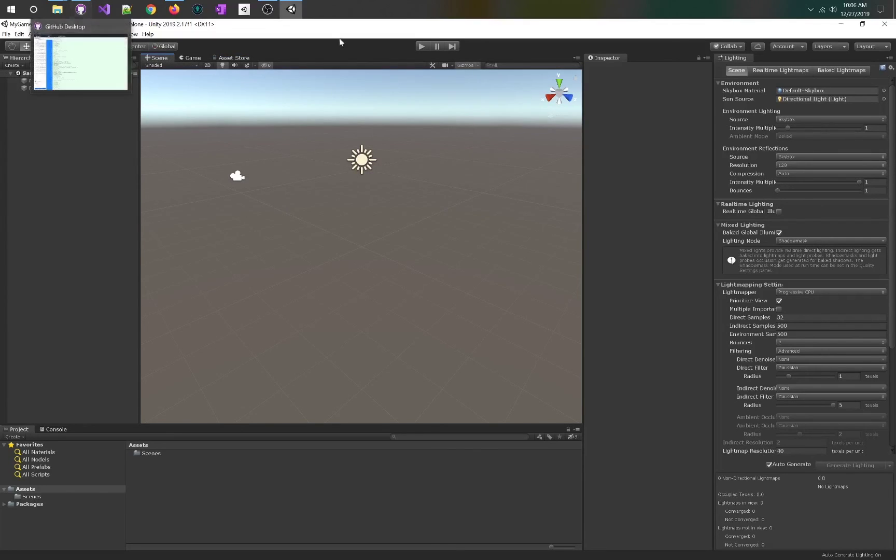
Switch to GitHub Desktop, commit all changed files to master with the summary "Initialized the project", and push the commit to origin.
mouse_move(80, 9)
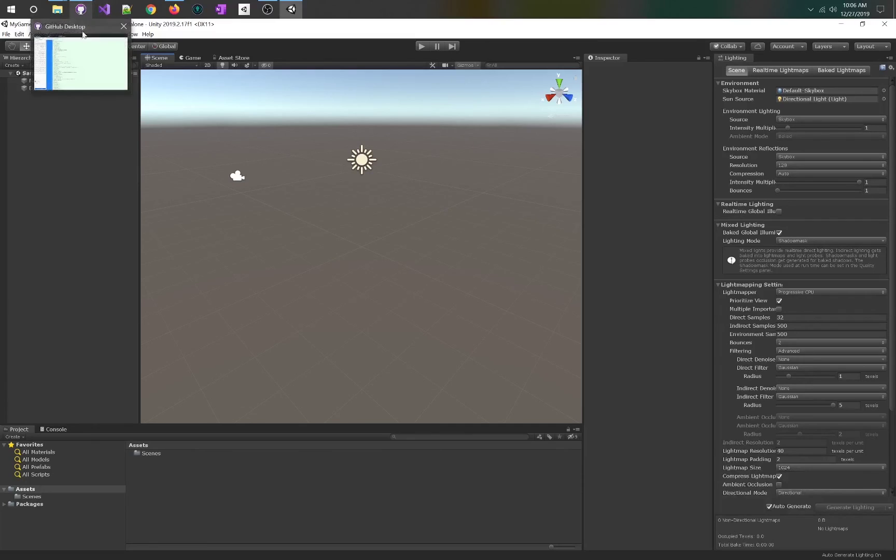
left_click(82, 32)
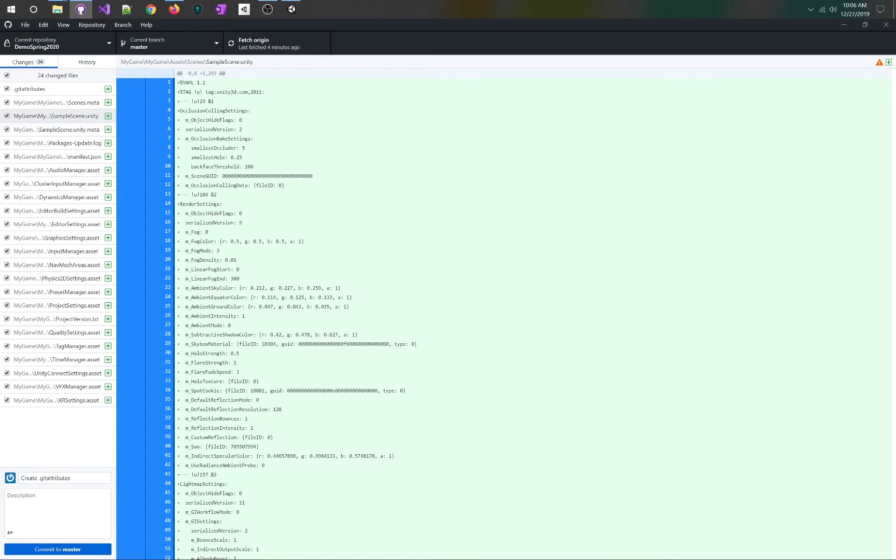
triple_click(63, 478)
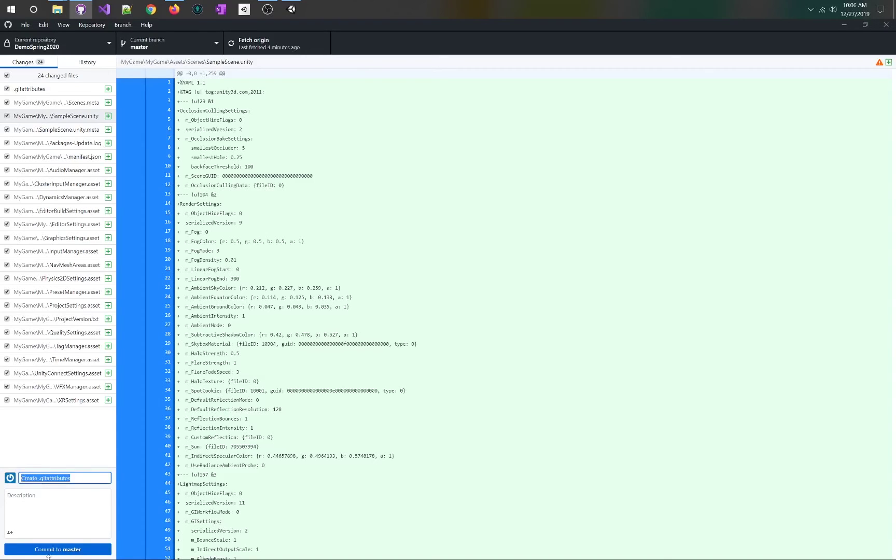
key("BackSpace")
type("Initiliazed the projec")
key("BackSpace")
key("BackSpace")
type("ali")
left_click(74, 550)
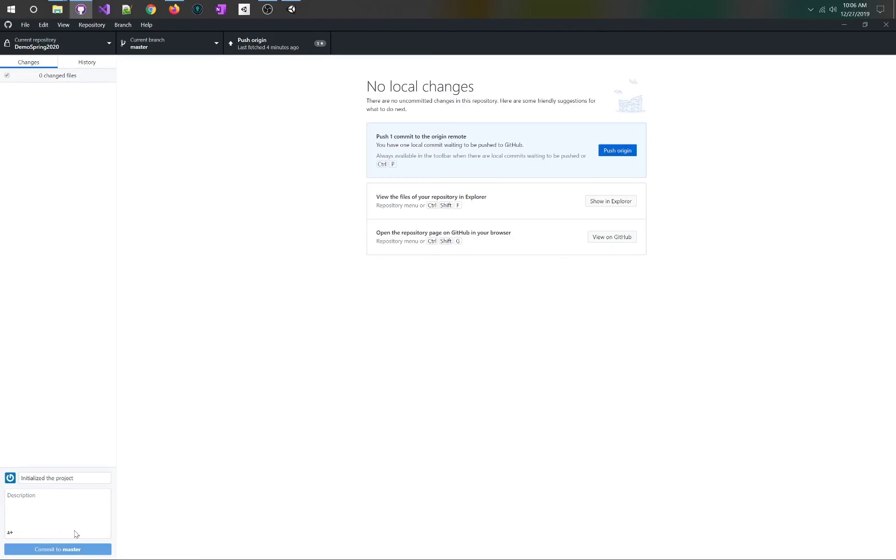
left_click(246, 49)
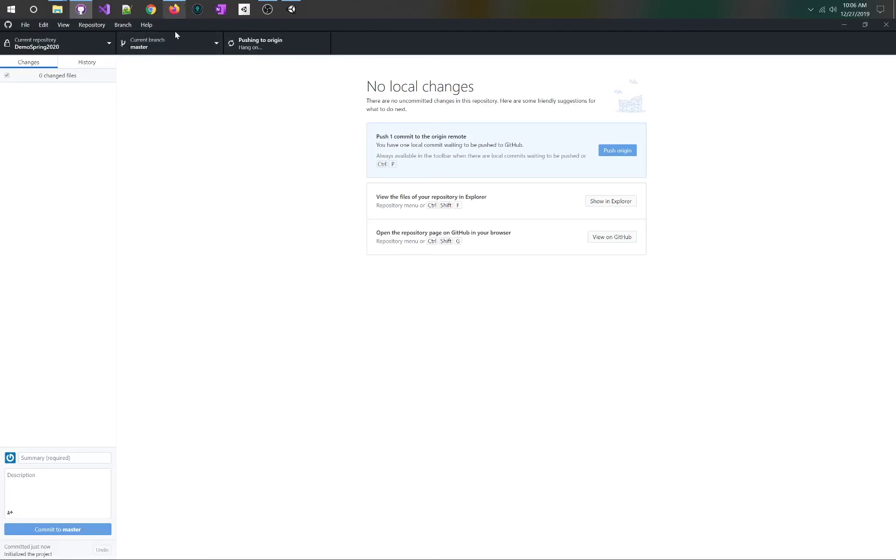
Switch to Firefox, reload the DemoSpring2020 repository page, and inspect the pushed MyGame/MyGame folder and its Assets folder.
left_click(175, 12)
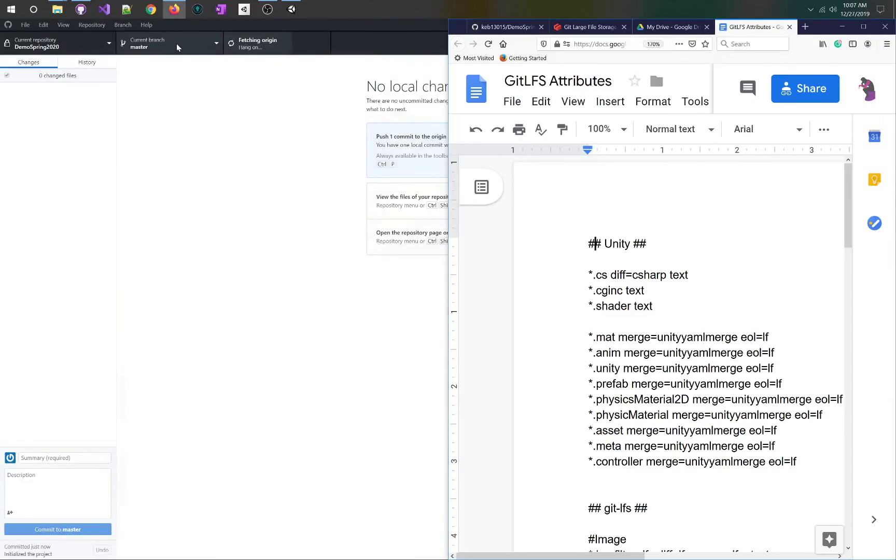
left_click(506, 28)
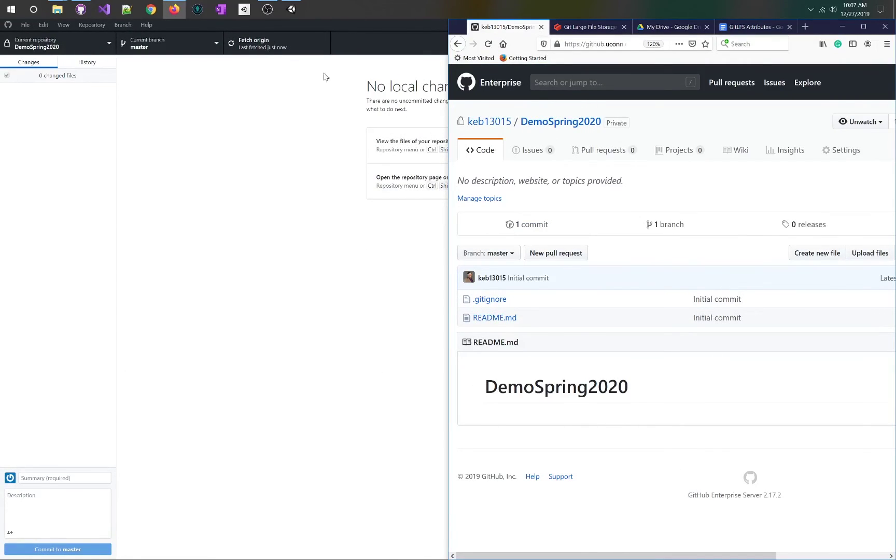
left_click(488, 43)
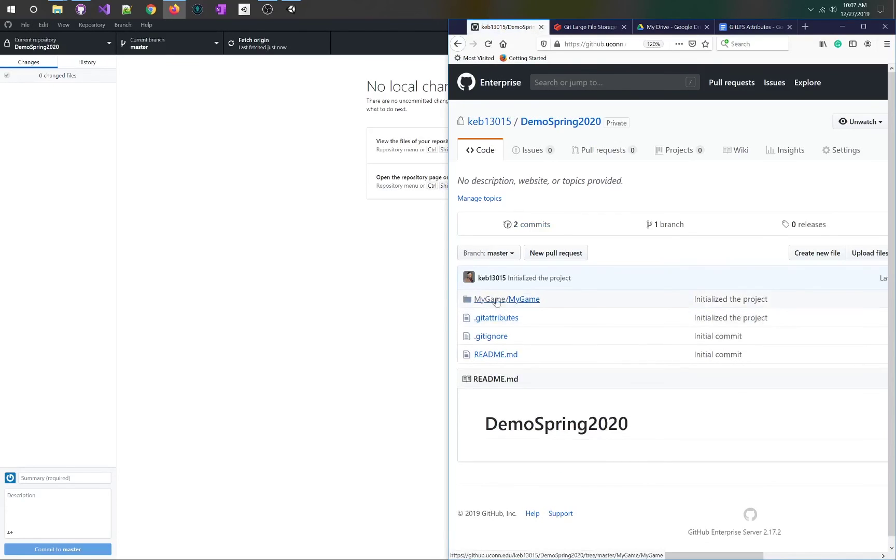
left_click(506, 301)
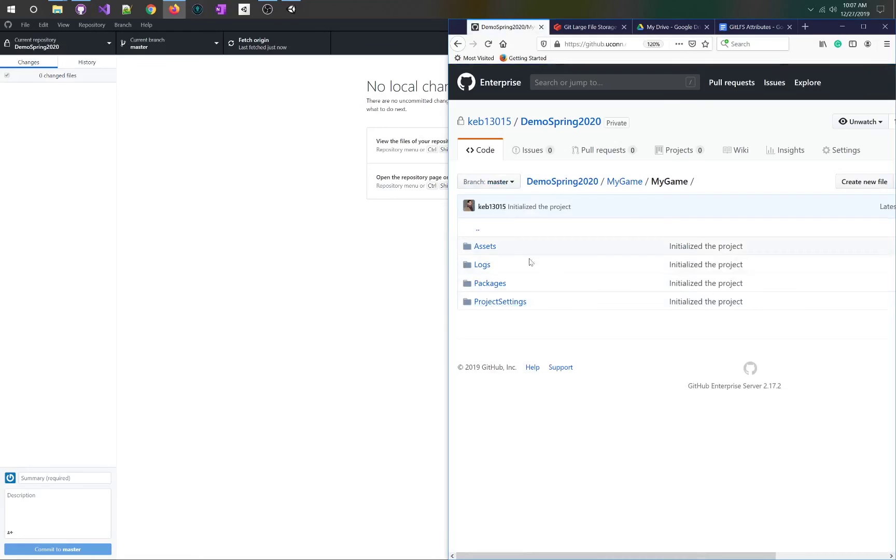
left_click(480, 246)
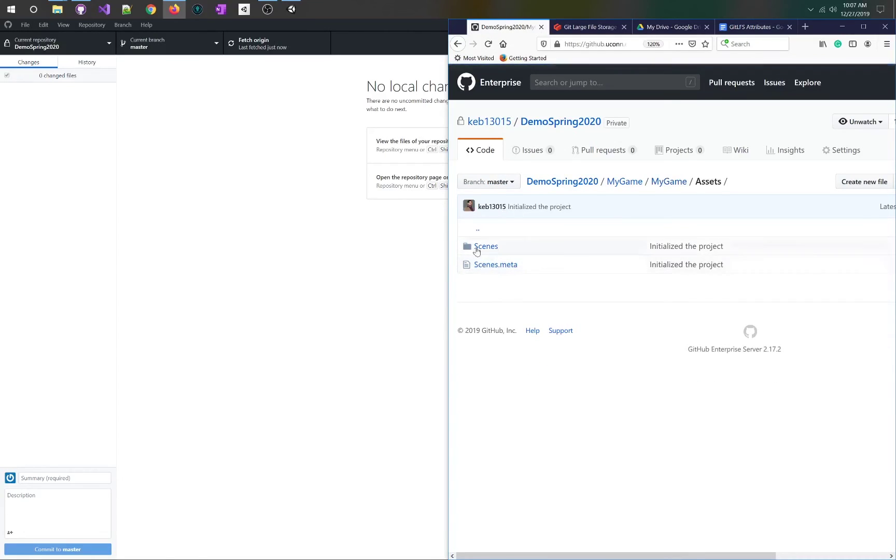
left_click(457, 44)
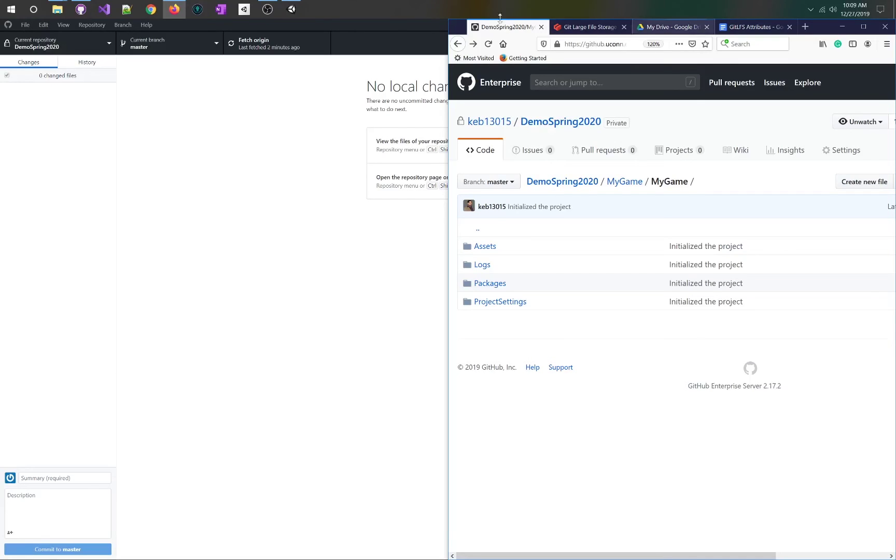
Switch back to the Unity editor and apply the Default window layout.
left_click(291, 9)
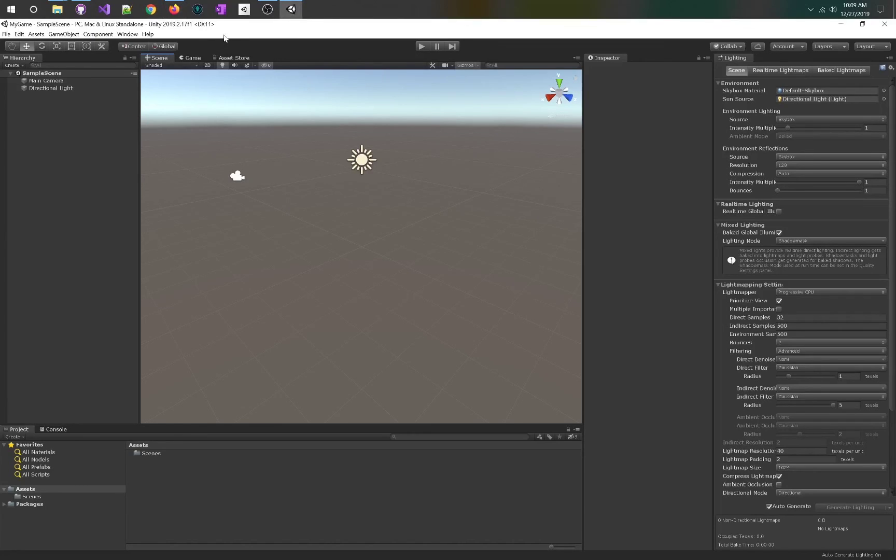
left_click(132, 35)
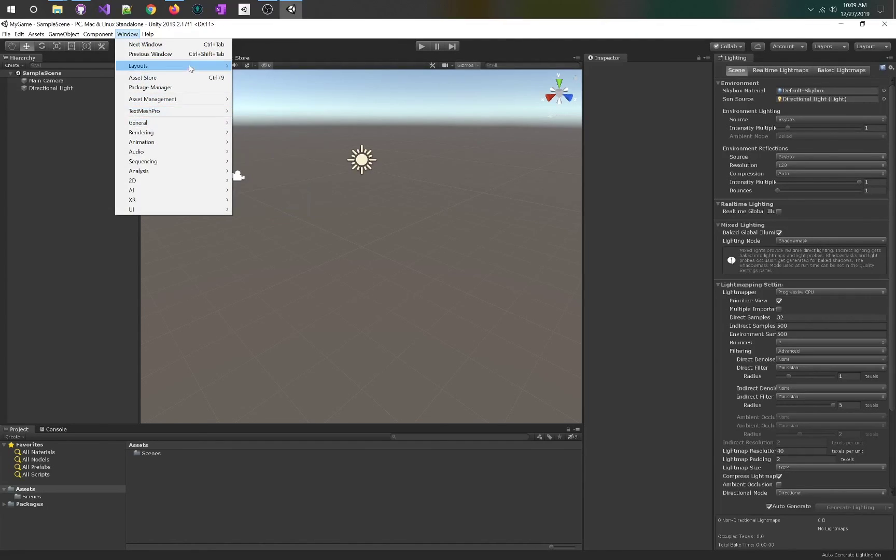
mouse_move(193, 73)
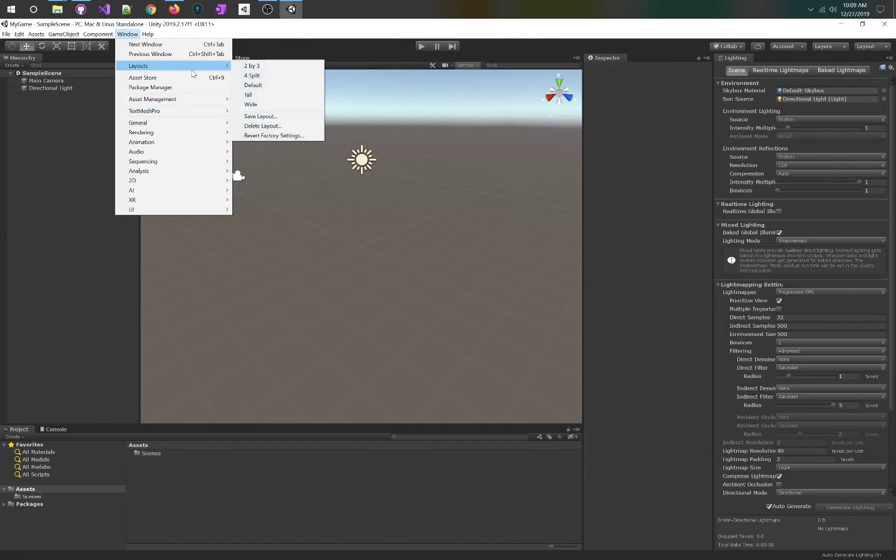
left_click(254, 85)
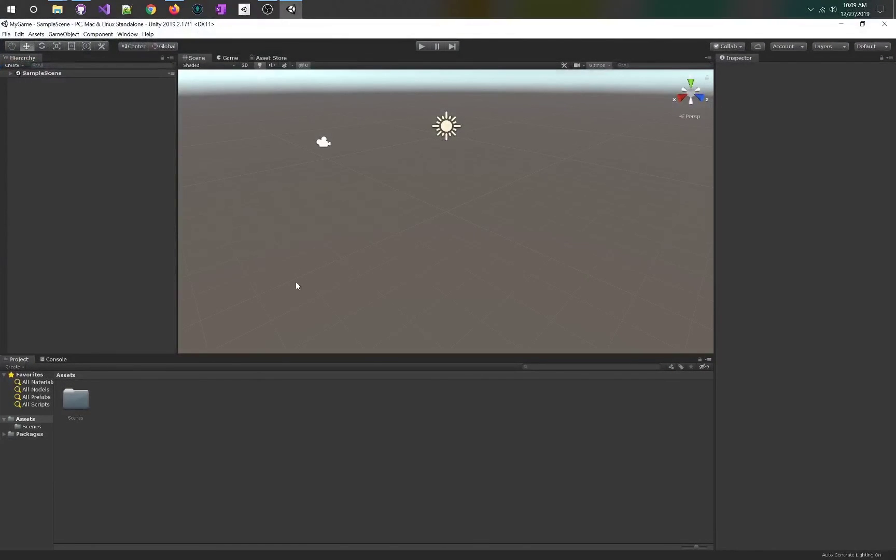
Shorten the Project panel to give the Scene view more height, and widen the Hierarchy panel slightly.
left_click_drag(321, 353, 322, 440)
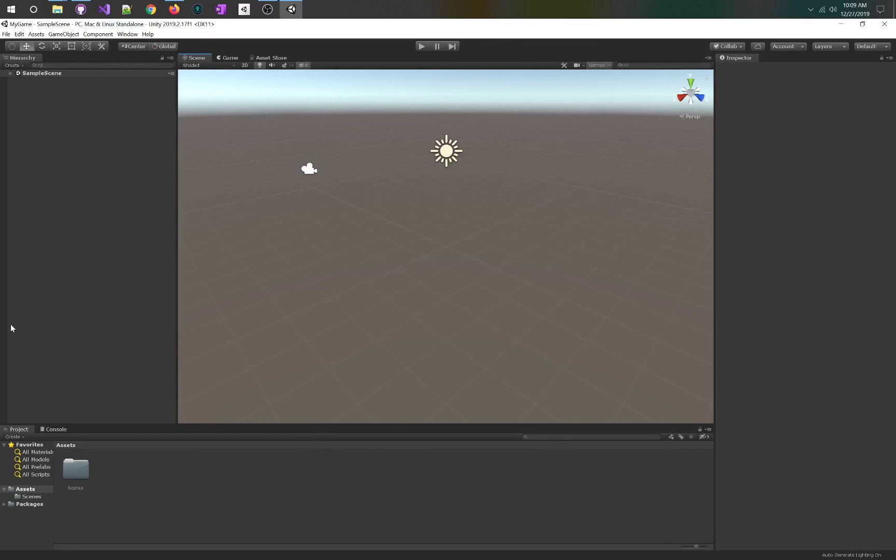
left_click_drag(92, 422, 130, 474)
left_click_drag(176, 357, 202, 354)
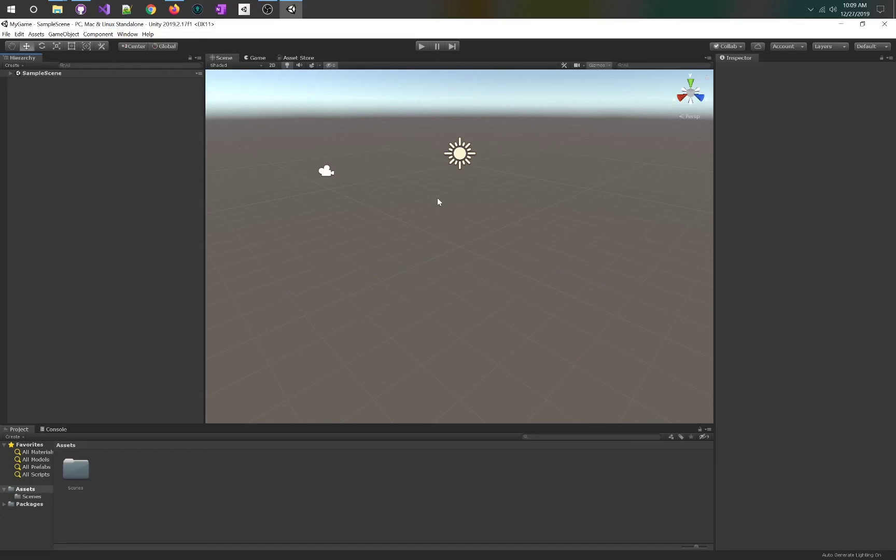
Examine the sample scene from different angles by looking around, orbiting and panning the Scene view.
right_click_drag(420, 210, 420, 210)
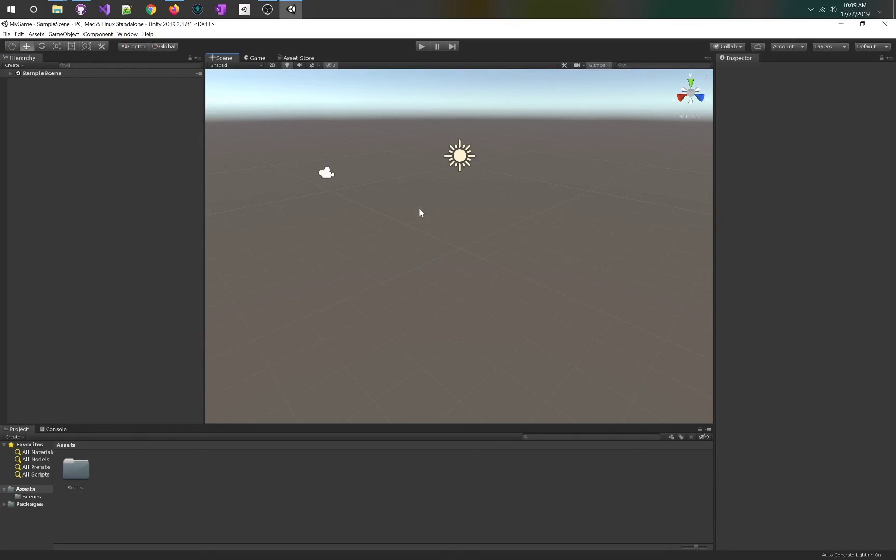
right_click_drag(406, 203, 406, 204)
right_click_drag(398, 209, 397, 203)
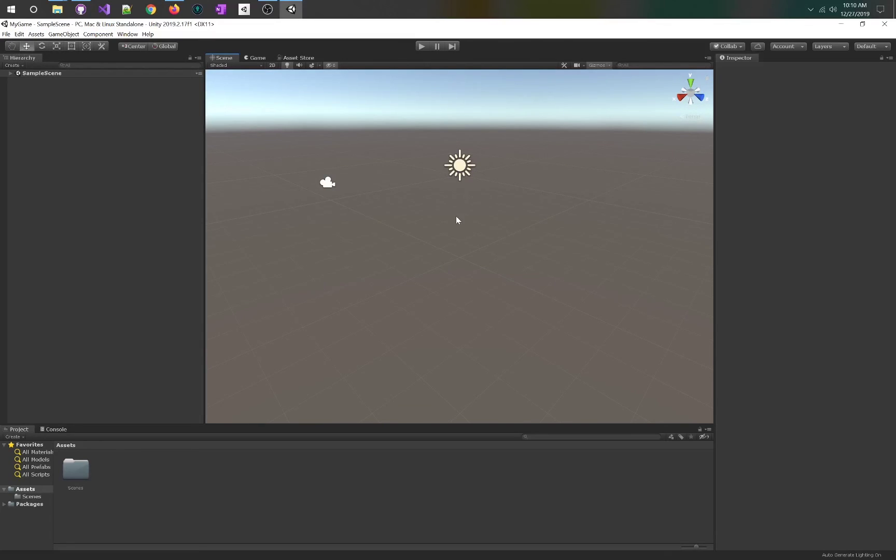
key("alt")
left_click_drag(456, 217, 434, 261, "alt")
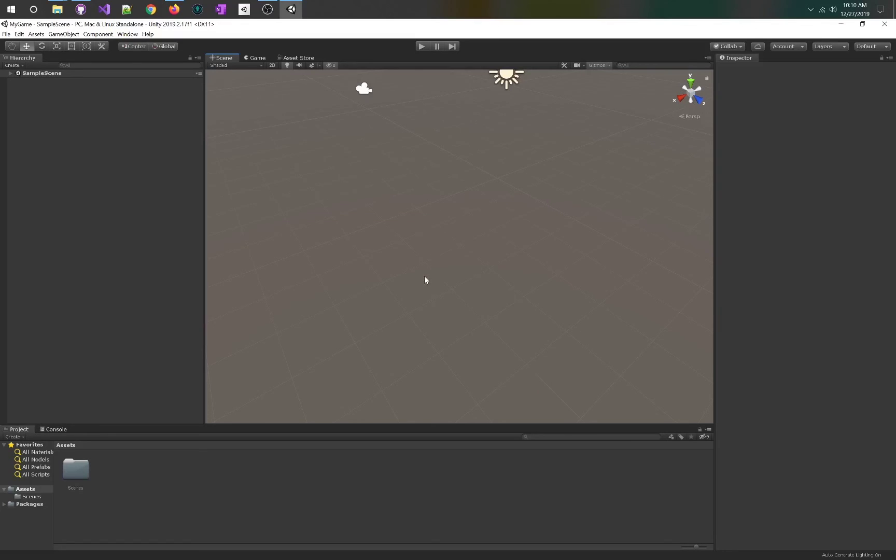
right_click_drag(424, 280, 425, 233)
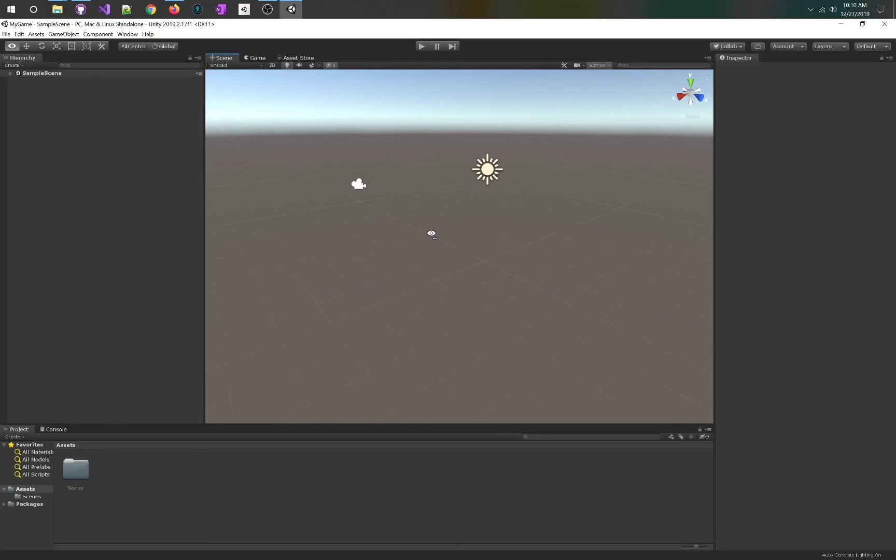
right_click_drag(431, 233, 434, 234)
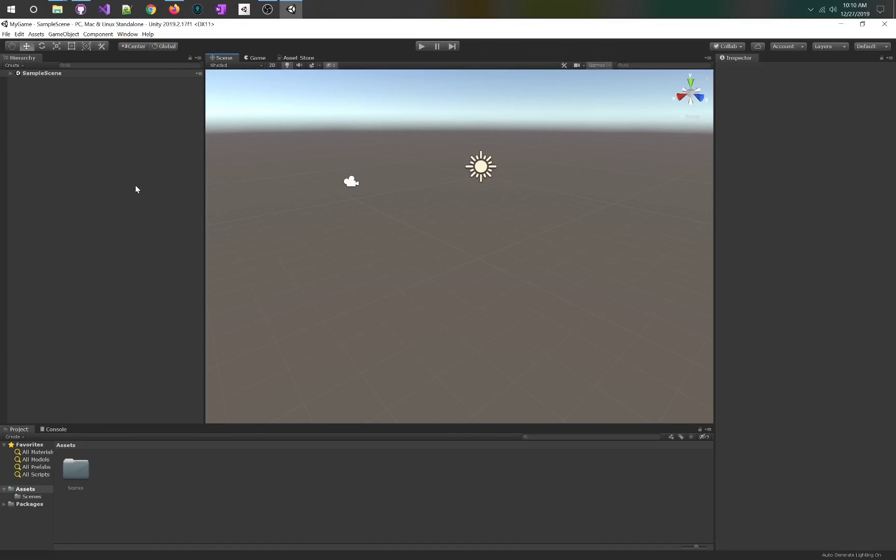
mouse_move(293, 233)
right_mouse_down()
mouse_move(310, 254)
mouse_move(280, 229)
right_mouse_up()
middle_click_drag(424, 223, 367, 242)
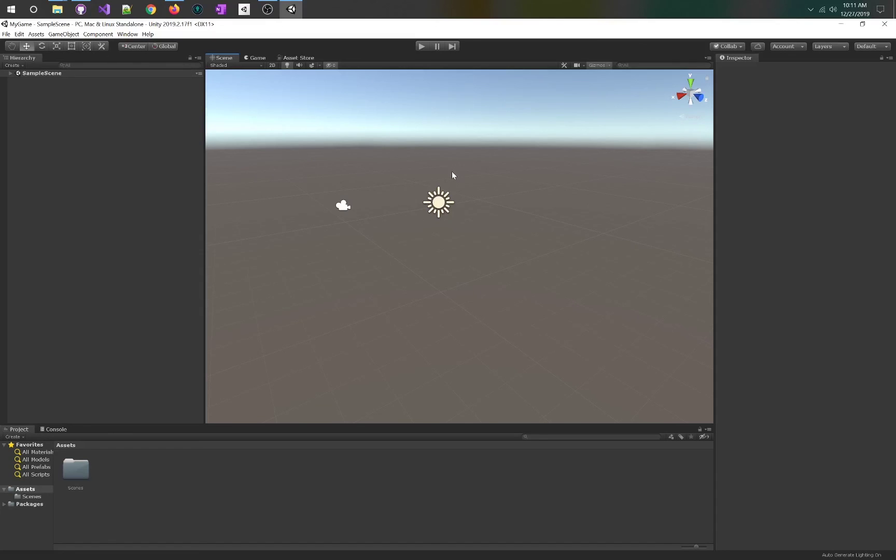
mouse_move(487, 166)
right_mouse_down()
mouse_move(494, 170)
mouse_move(458, 172)
mouse_move(496, 180)
mouse_move(495, 191)
mouse_move(488, 162)
mouse_move(502, 117)
mouse_move(500, 200)
mouse_move(572, 174)
mouse_move(485, 172)
mouse_move(504, 168)
mouse_move(480, 168)
mouse_move(485, 155)
mouse_move(485, 177)
right_mouse_up()
mouse_move(398, 186)
right_mouse_down()
mouse_move(416, 172)
mouse_move(386, 193)
right_mouse_up()
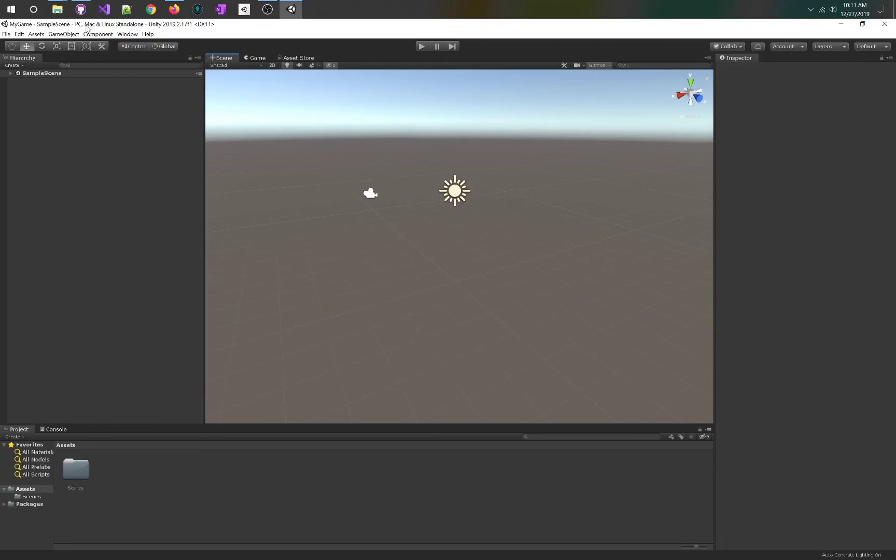
Add a 3D Cube object to SampleScene and look at it from another angle.
left_click(66, 34)
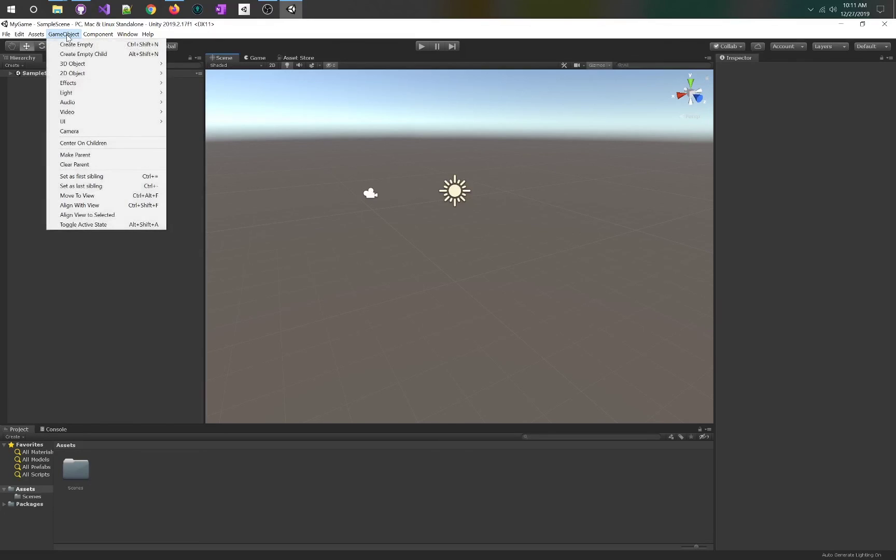
mouse_move(82, 63)
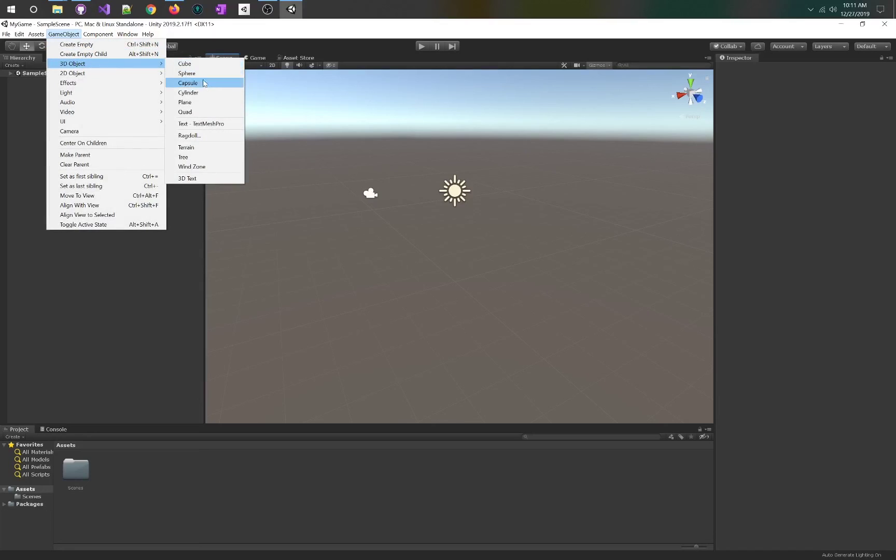
left_click(201, 64)
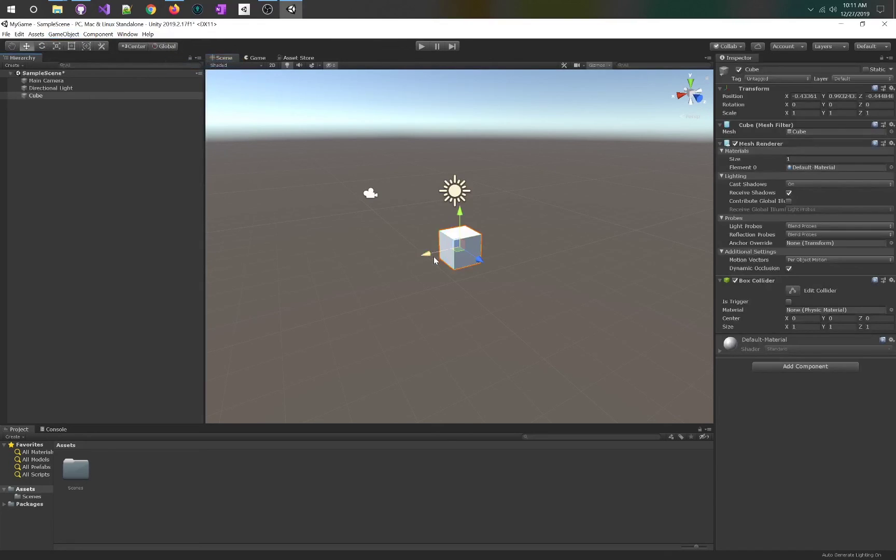
right_click_drag(409, 270, 322, 237)
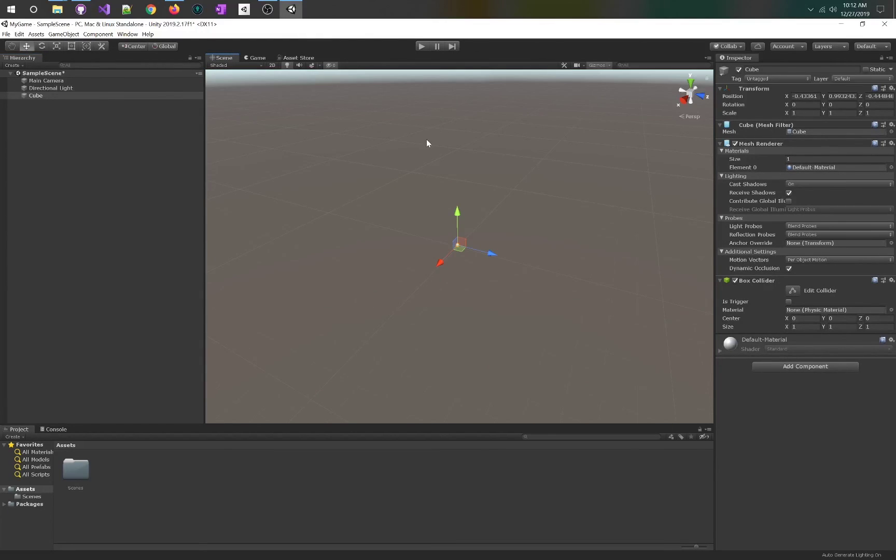
Frame the Cube in the Scene view and examine it by looking around, flying through the scene and zooming in and out.
key("f")
right_click_drag(618, 178, 526, 181)
key("s")
key("d")
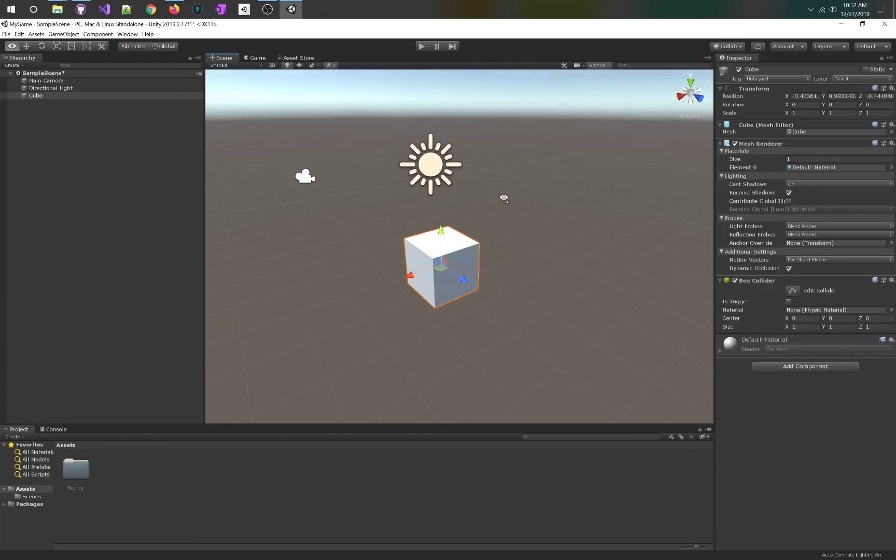
key("f")
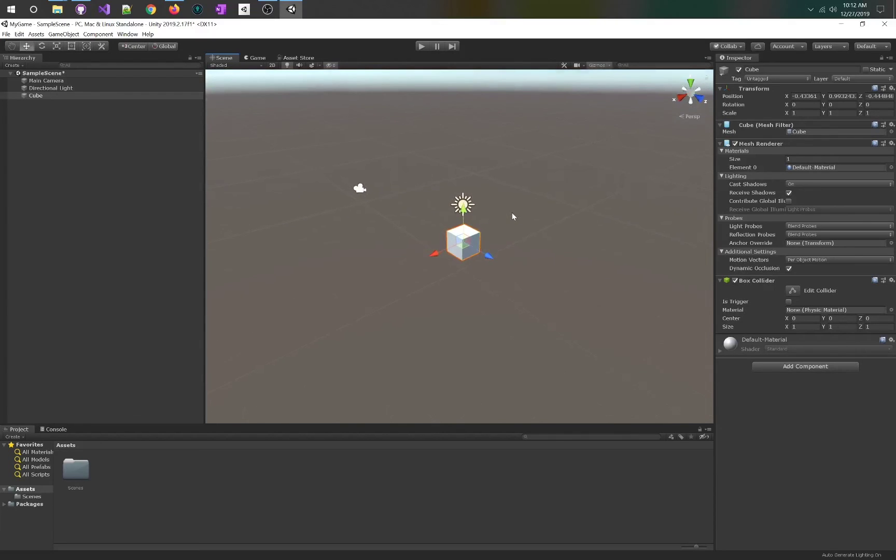
scroll(512, 217, "up", 5)
scroll(512, 218, "down", 15)
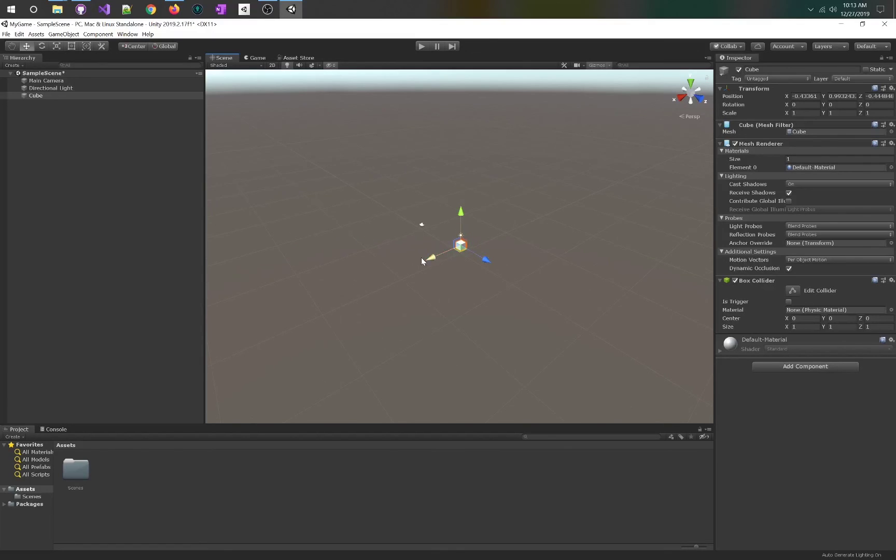
scroll(422, 292, "down", 10)
right_click_drag(562, 198, 435, 140)
left_click(406, 181)
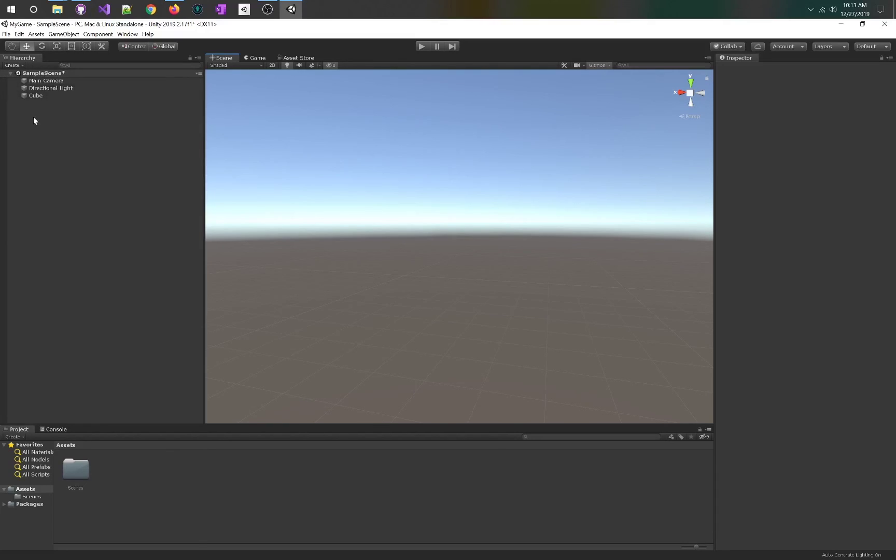
Select the Cube, refocus the Scene view on it and look at it from above.
left_click(45, 96)
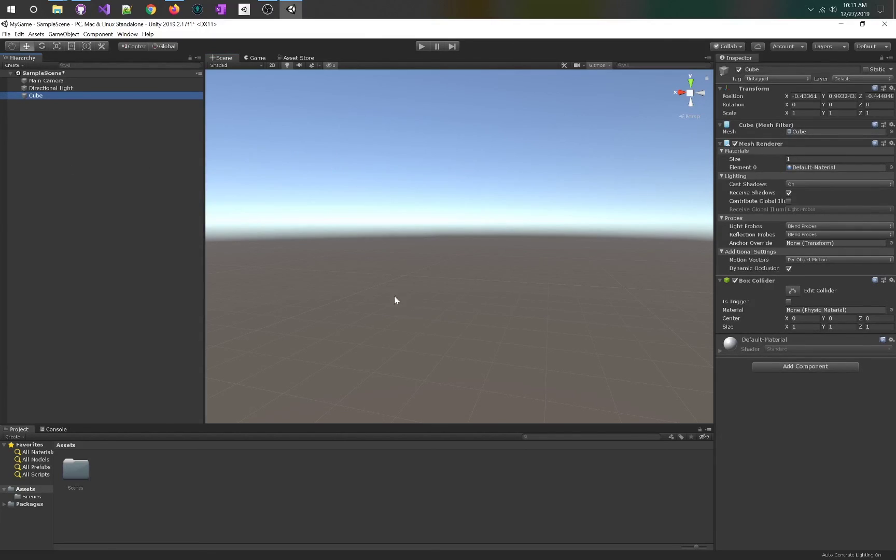
key("f")
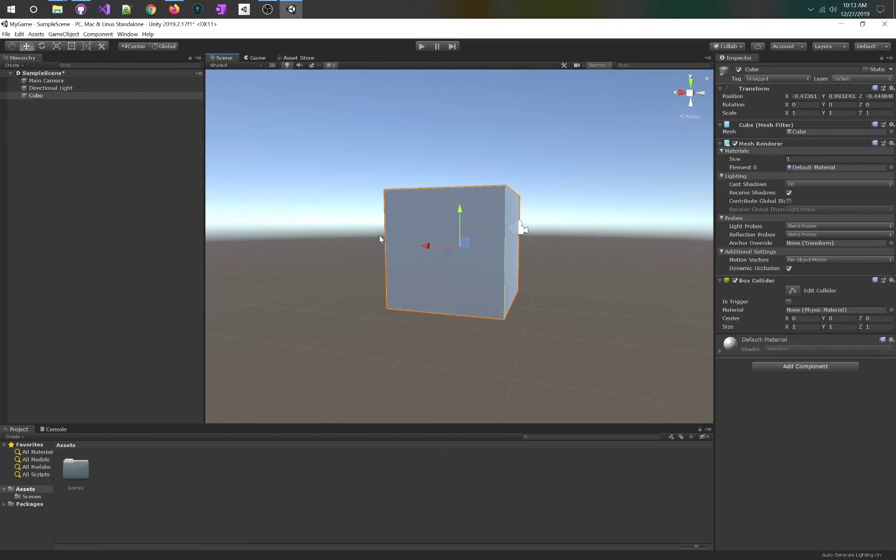
right_click_drag(339, 210, 325, 252)
key("s")
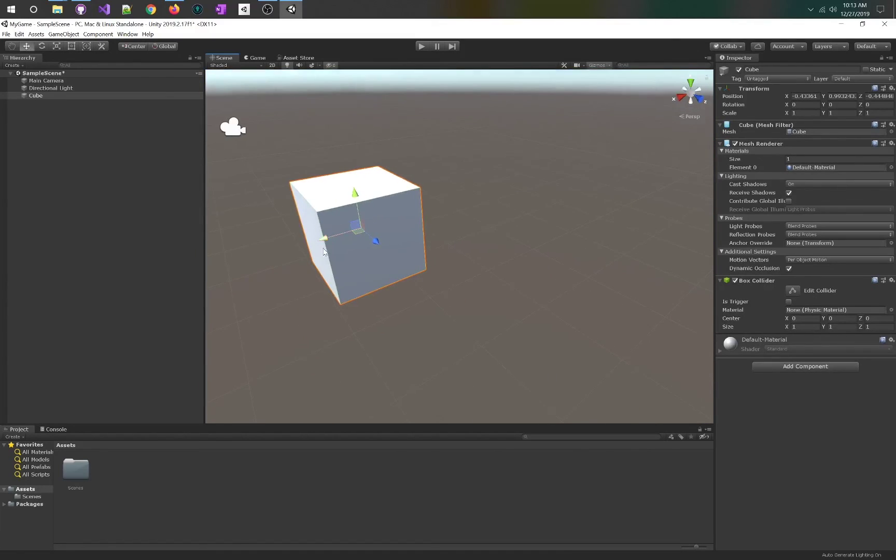
Focus the Scene view on the Main Camera and the Directional Light in turn and inspect their components.
left_click(58, 81)
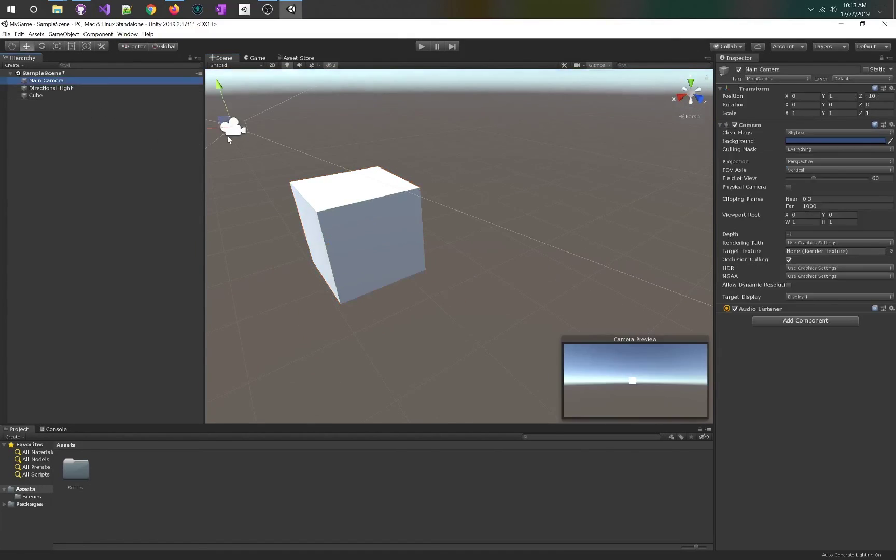
left_click(224, 135)
key("f")
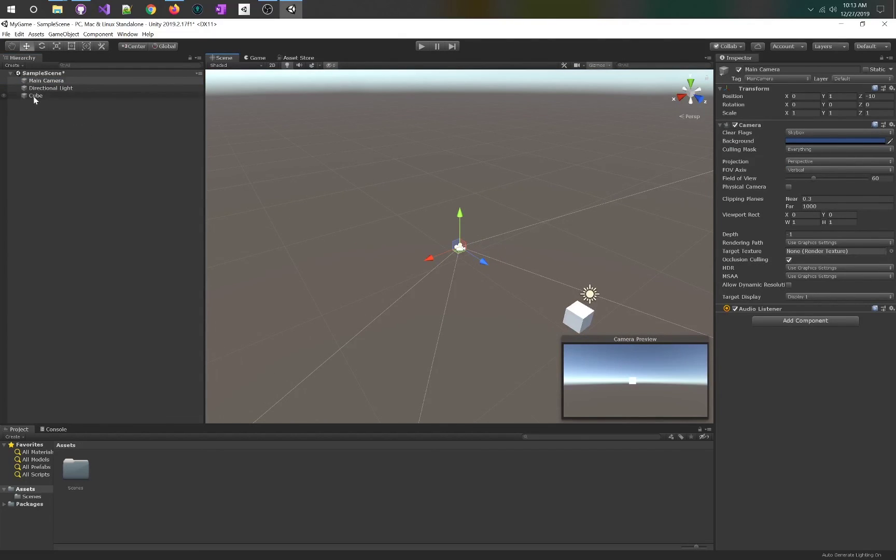
left_click(36, 88)
key("f")
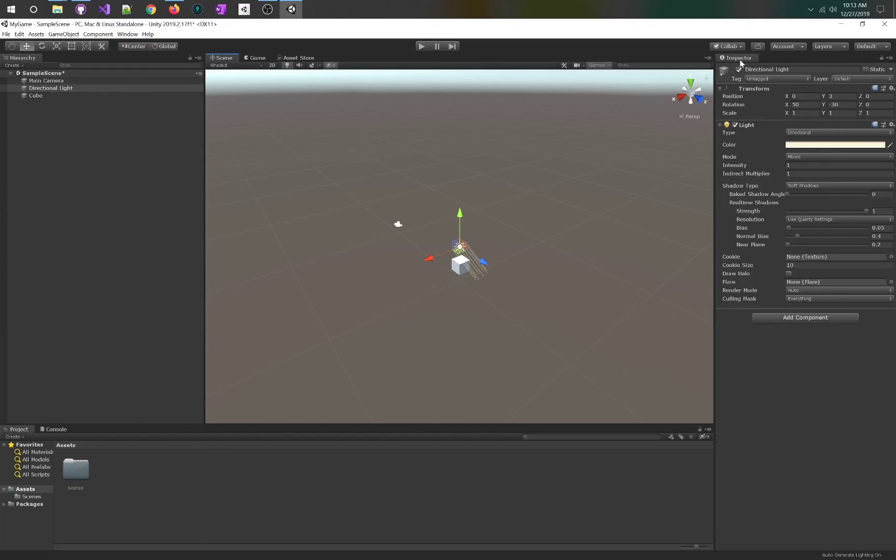
left_click(47, 82)
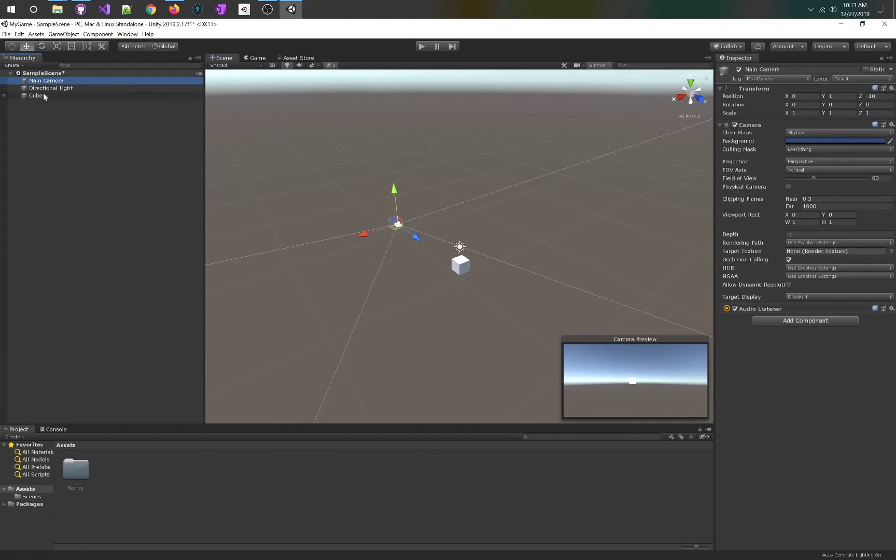
Set the Cube's scale to 2 on the X, Y and Z axes.
left_click(46, 96)
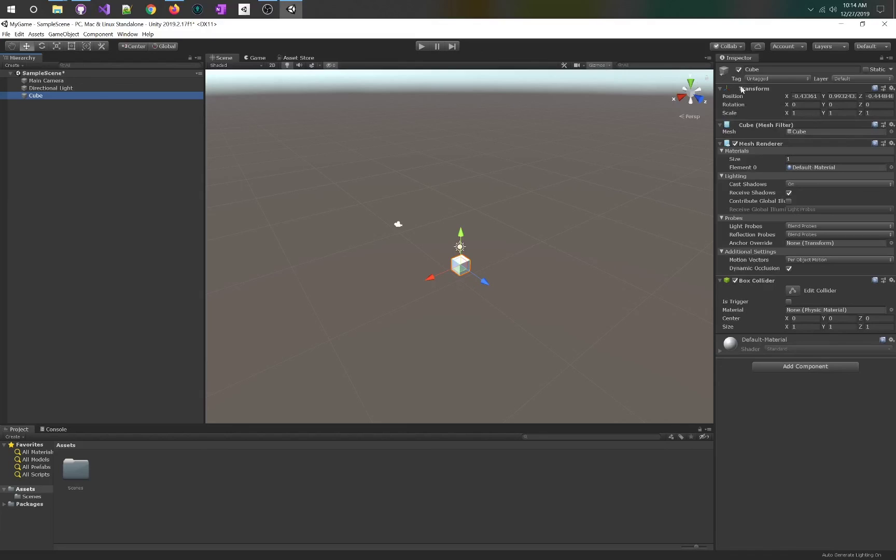
left_click(806, 112)
type("2")
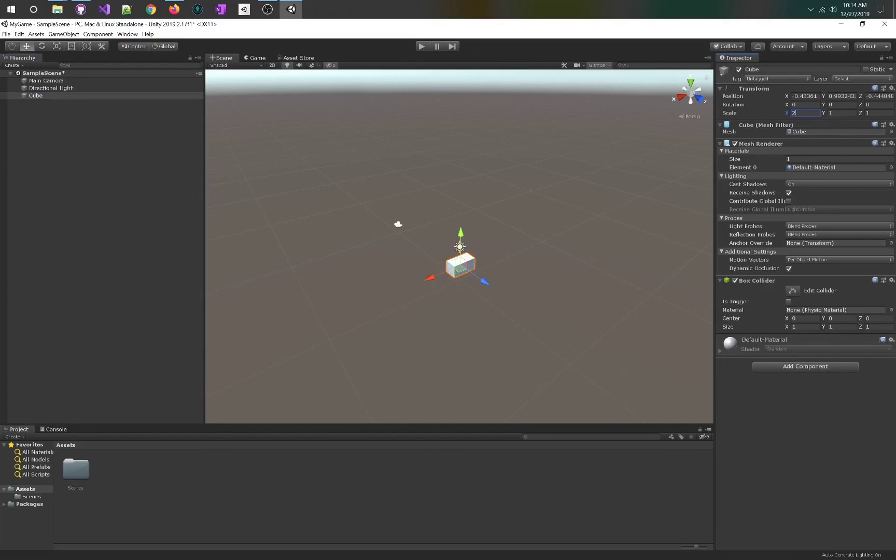
key("Tab")
type("2")
key("Tab")
type("2")
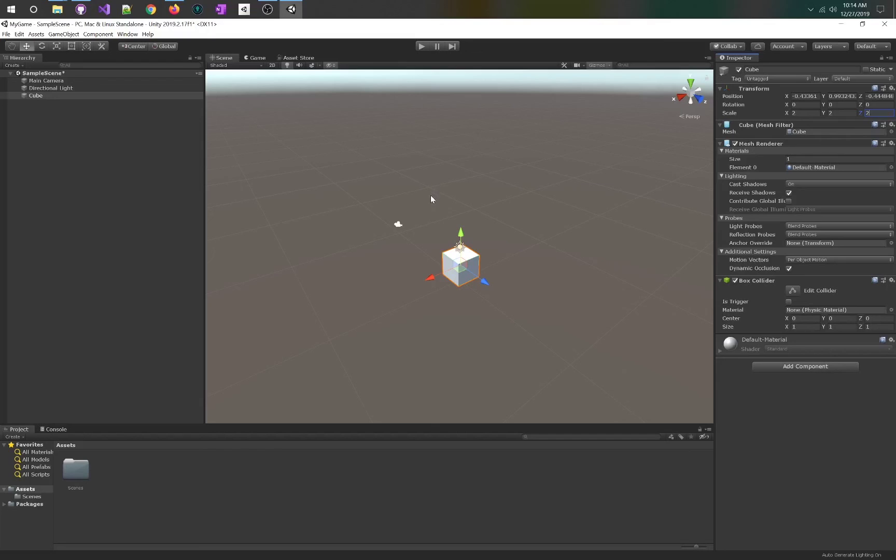
Orbit around the enlarged Cube, preview it in the Game view and return to the Scene view.
left_click_drag(434, 185, 476, 177, "alt")
right_click_drag(476, 177, 478, 176)
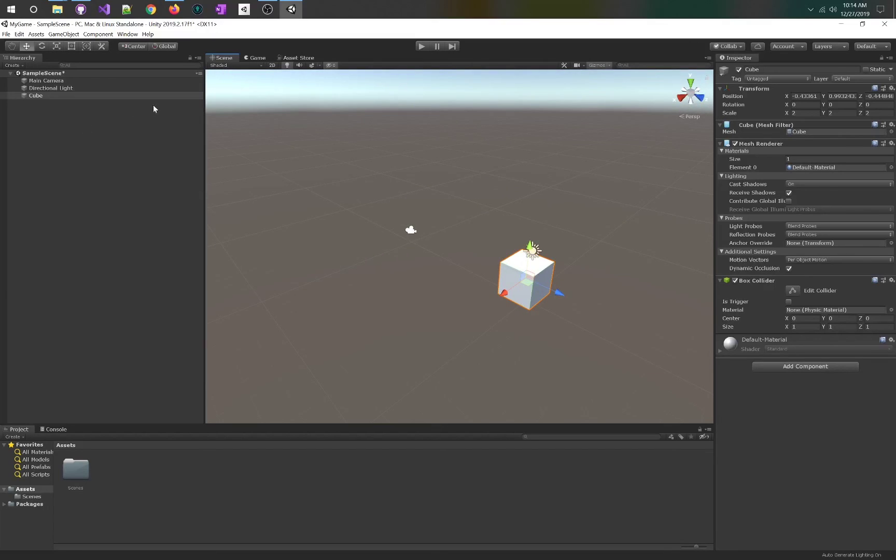
left_click(254, 58)
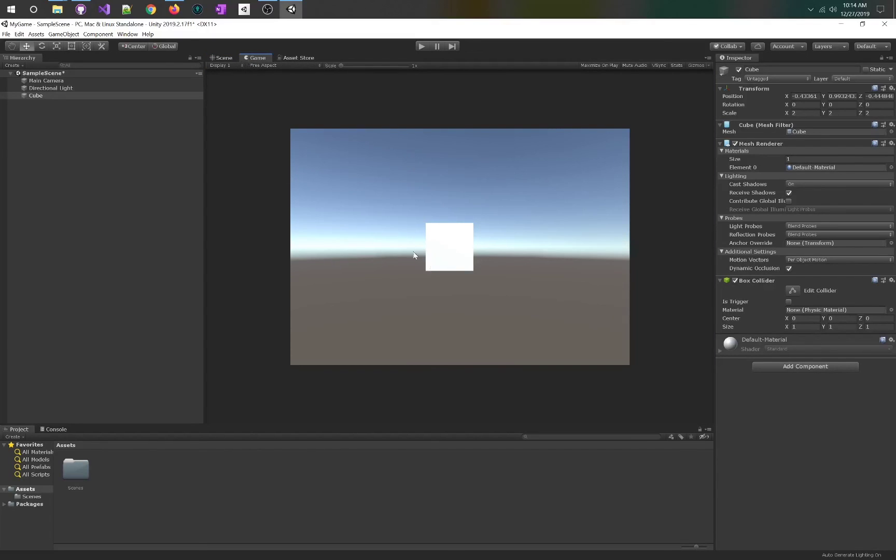
left_click(224, 58)
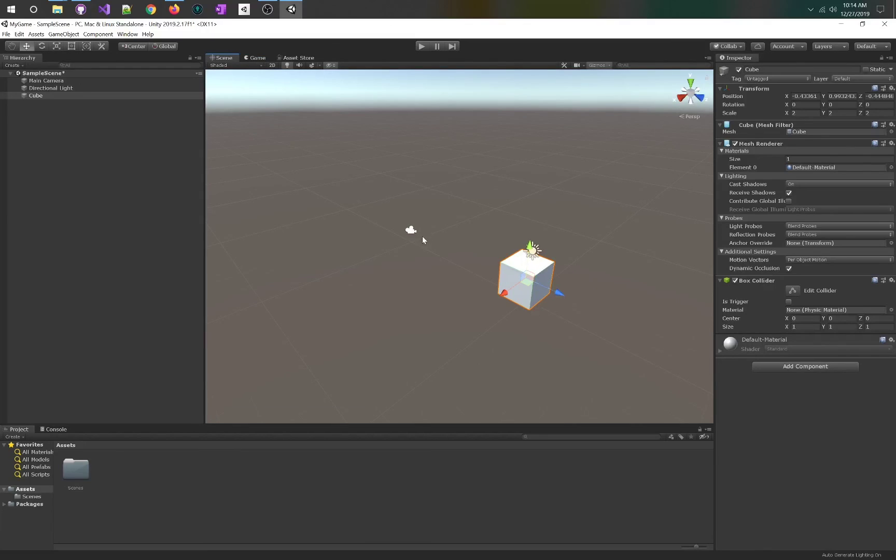
Select the Main Camera, run the scene in play mode to see the camera's picture, and stop playing.
left_click(411, 232)
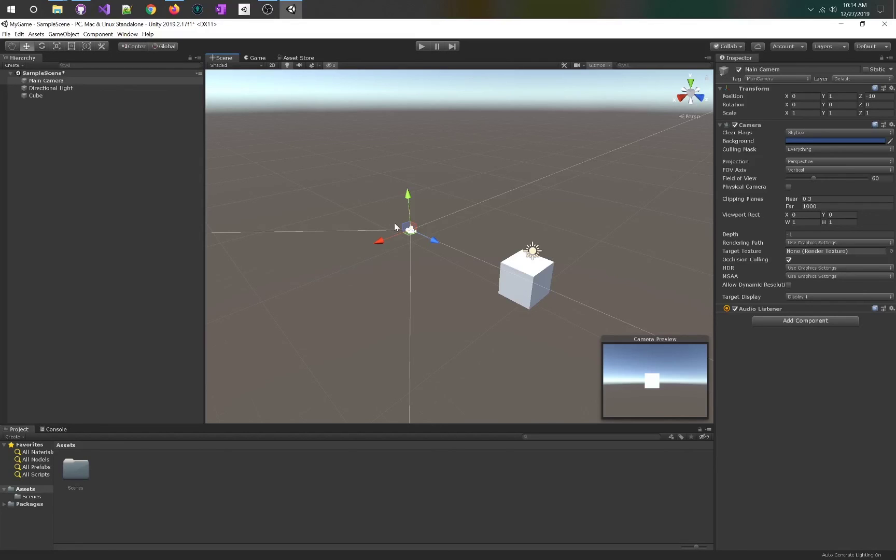
left_click(420, 49)
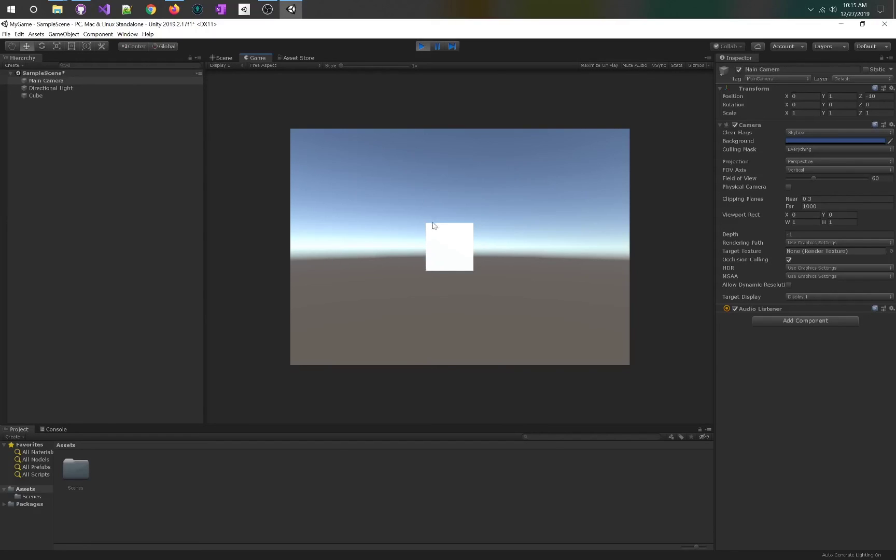
left_click(418, 49)
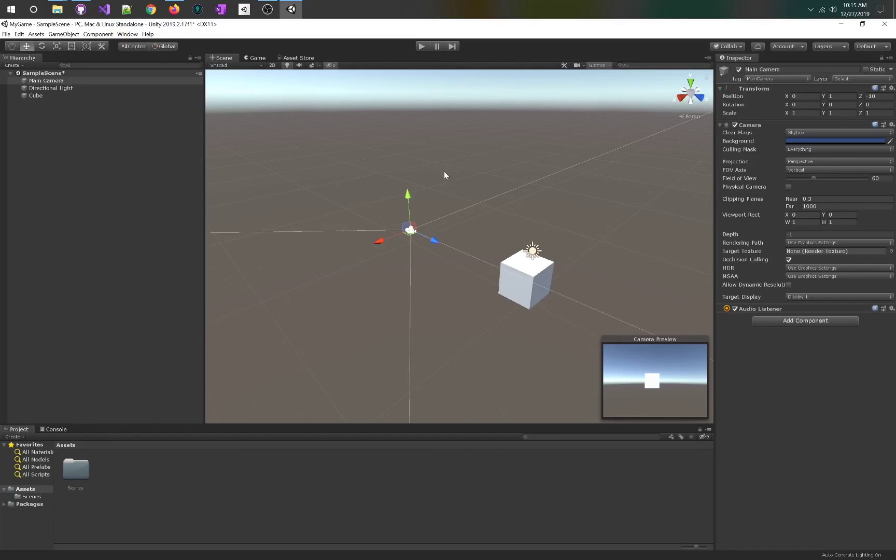
During play mode, lower the Main Camera to about Y -2.06, check it in the Game view, and stop playing.
left_click(421, 48)
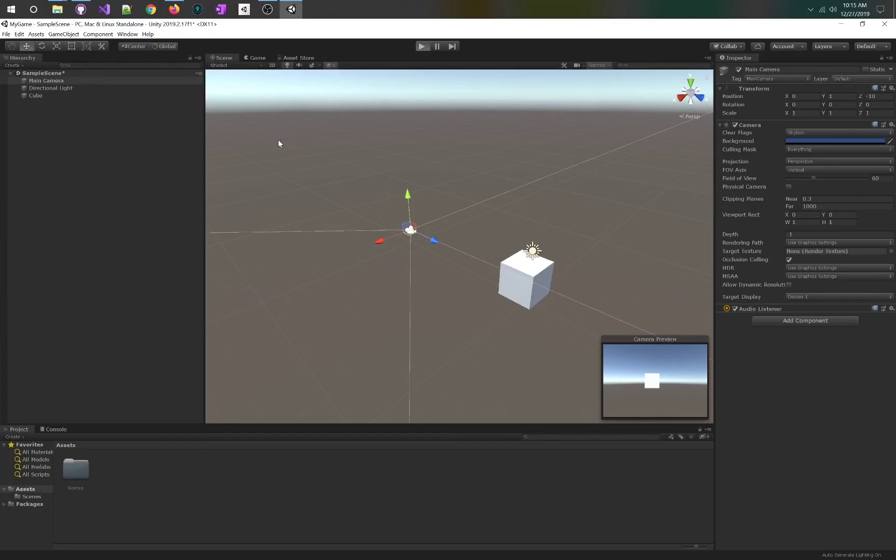
left_click(436, 48)
left_click_drag(409, 194, 409, 244)
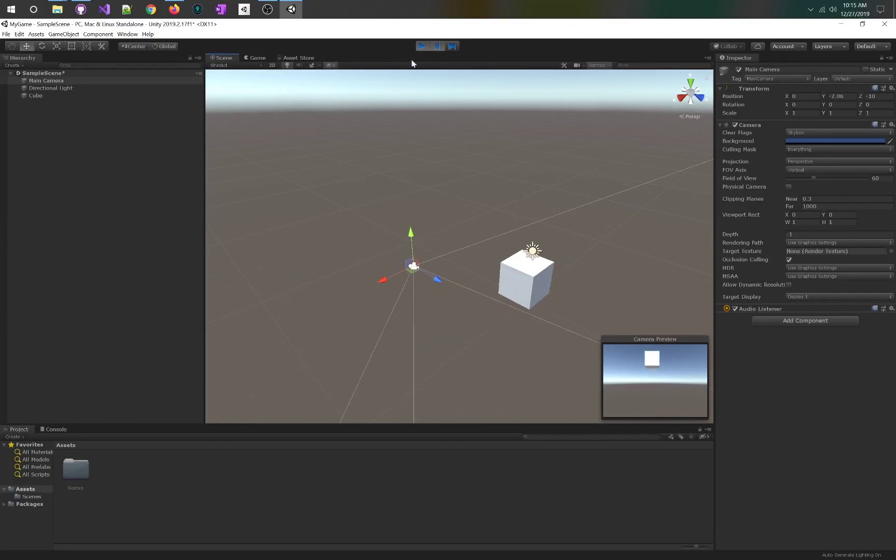
left_click(256, 57)
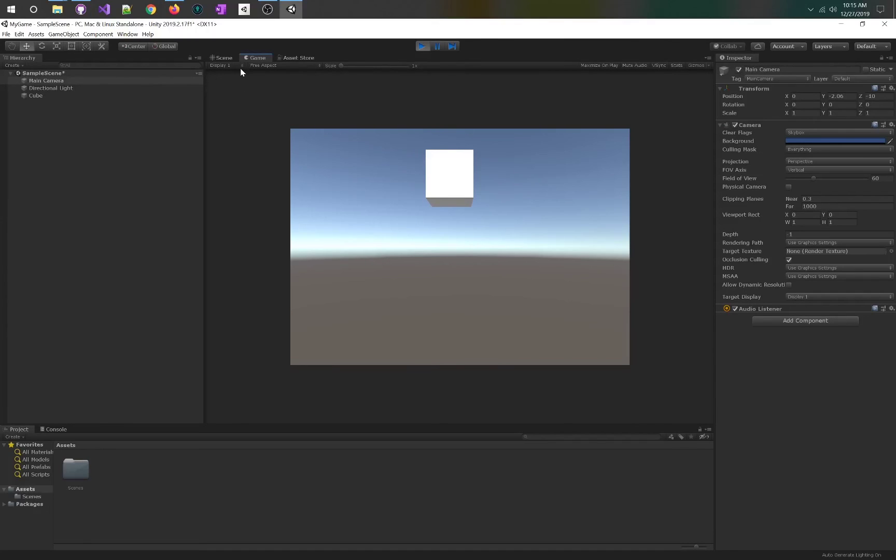
left_click(422, 47)
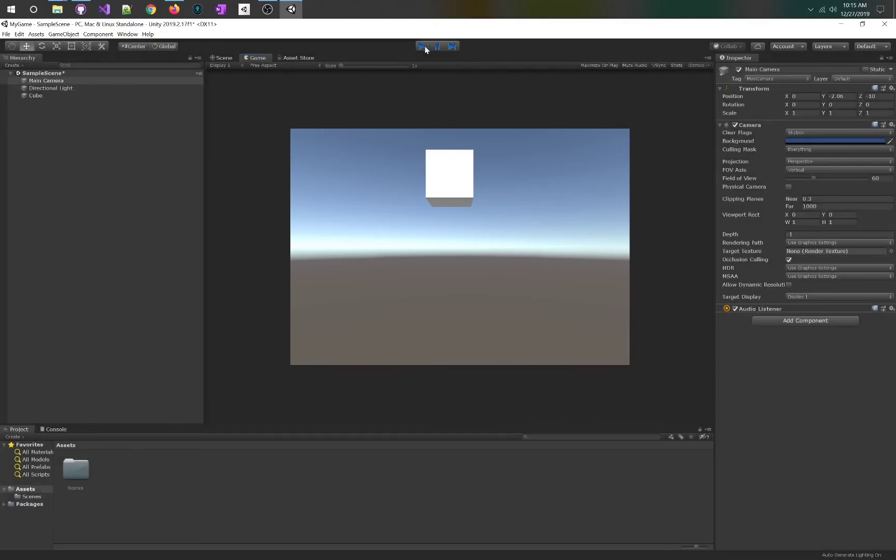
Look at the Asset Store and return to the Game view.
left_click(300, 58)
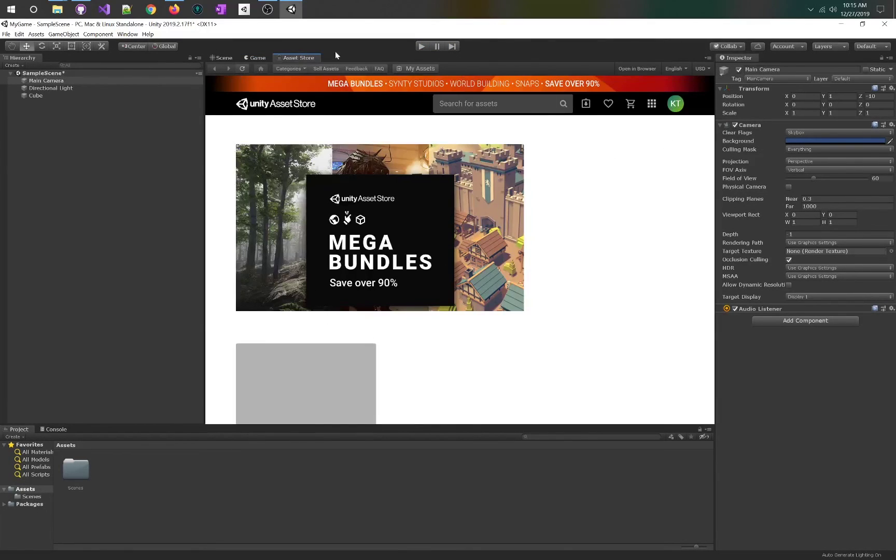
left_click(261, 57)
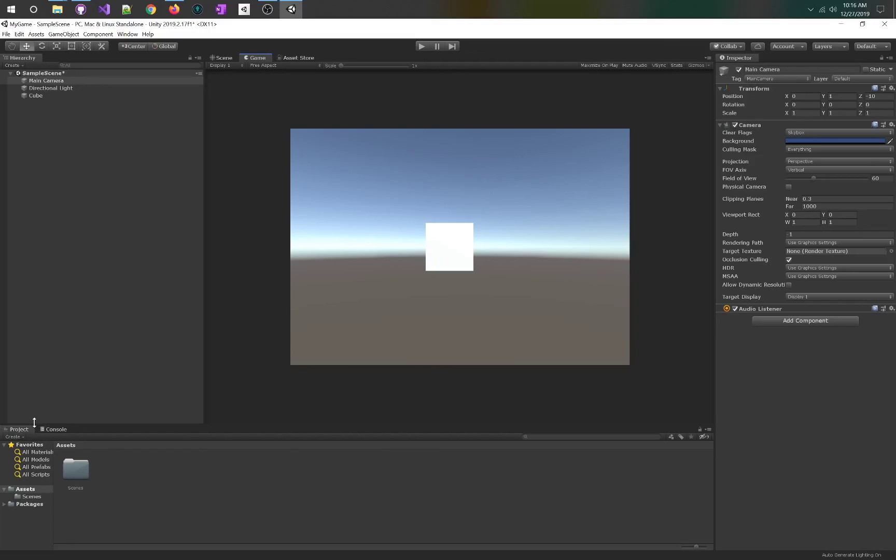
Locate SampleScene in the Scenes folder and save the open scene.
left_click(23, 497)
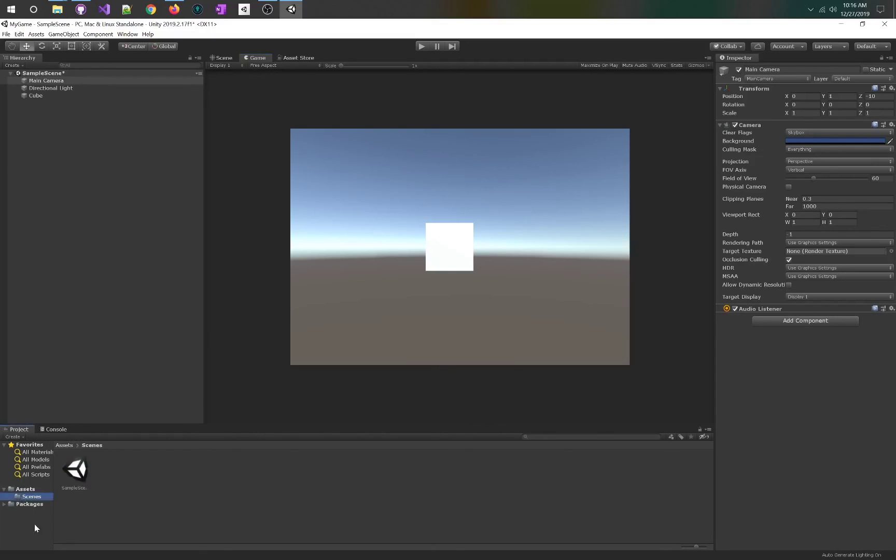
left_click(79, 475)
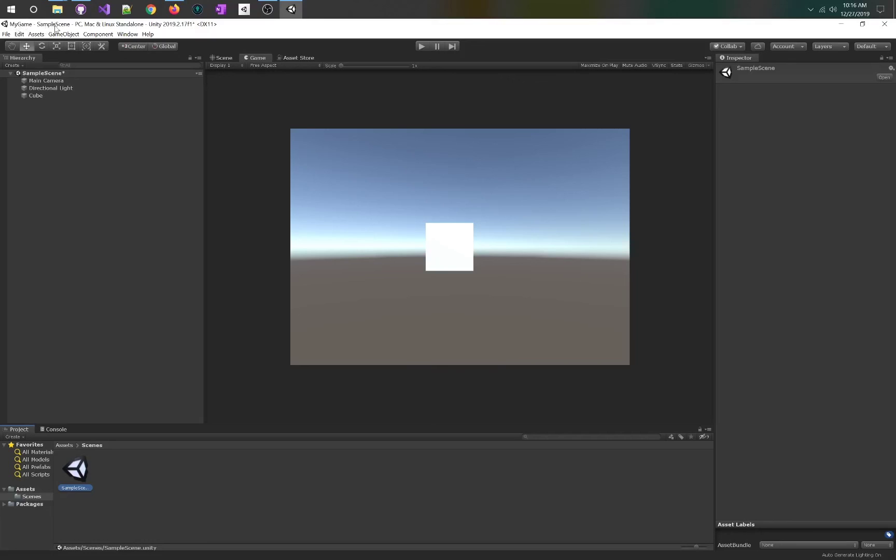
left_click(7, 34)
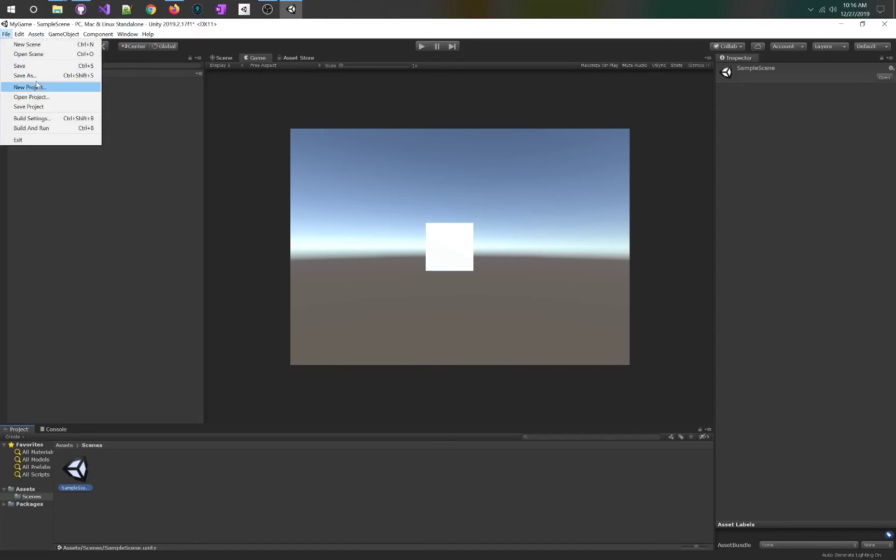
left_click(20, 66)
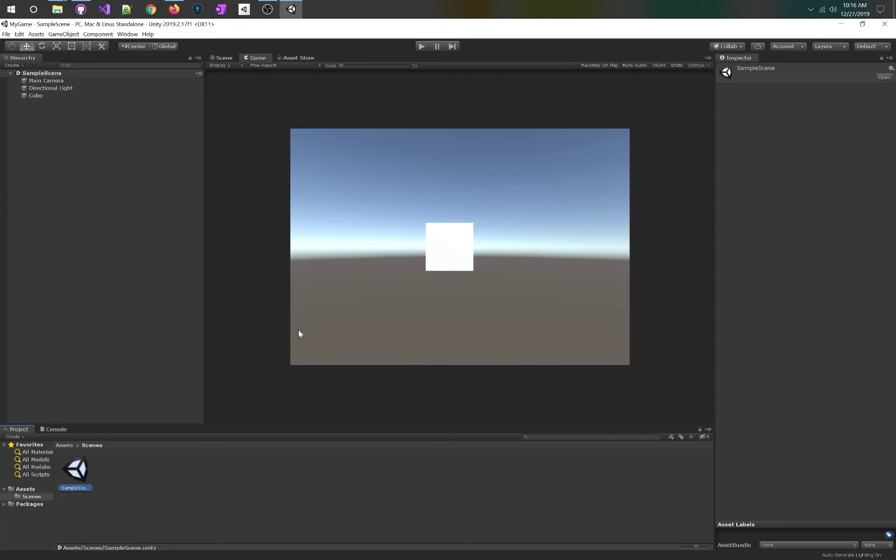
Create a new folder named _Scenes inside Assets.
right_click(22, 492)
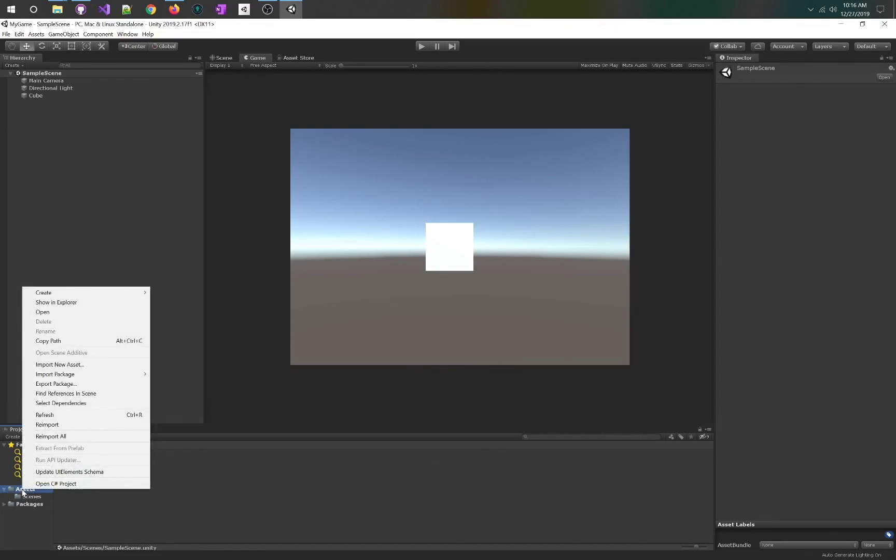
mouse_move(106, 292)
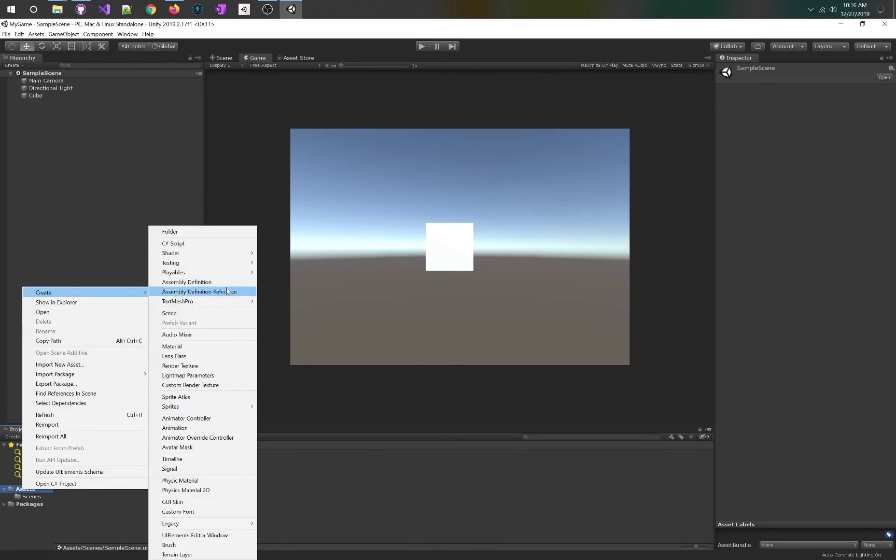
left_click(236, 233)
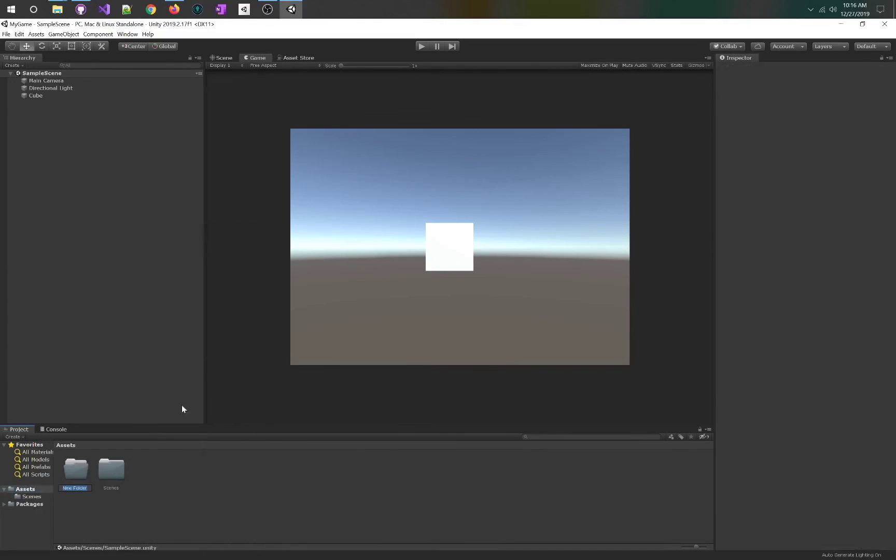
key("BackSpace")
type("_Scree")
key("BackSpace")
key("BackSpace")
type("enes")
key("Return")
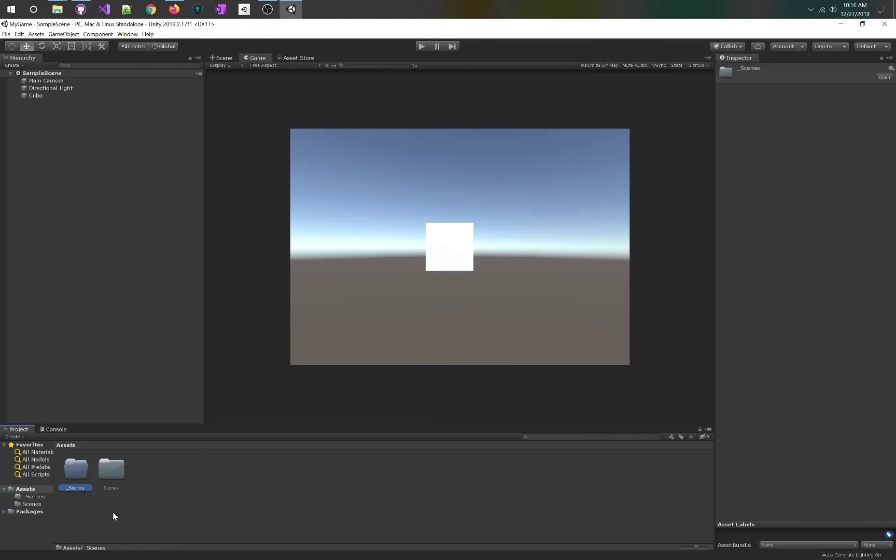
Delete the empty _Scenes folder from Assets.
left_click(29, 503)
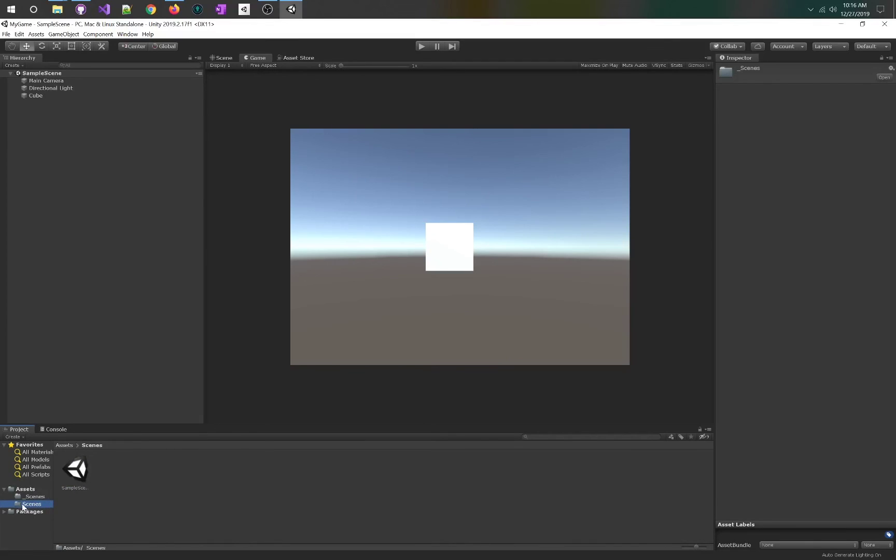
right_click(33, 497)
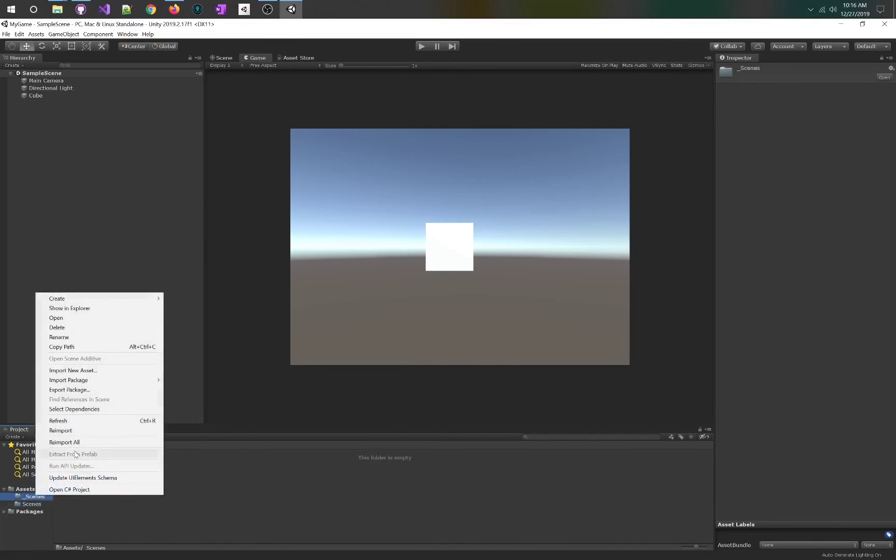
left_click(57, 327)
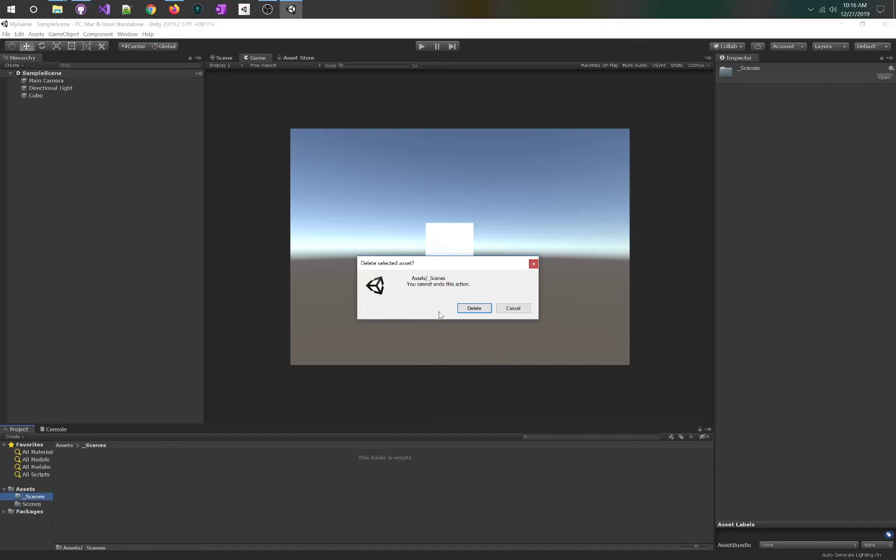
left_click(474, 308)
Rename the Scenes folder that holds SampleScene as _Scenes.
left_click(24, 497)
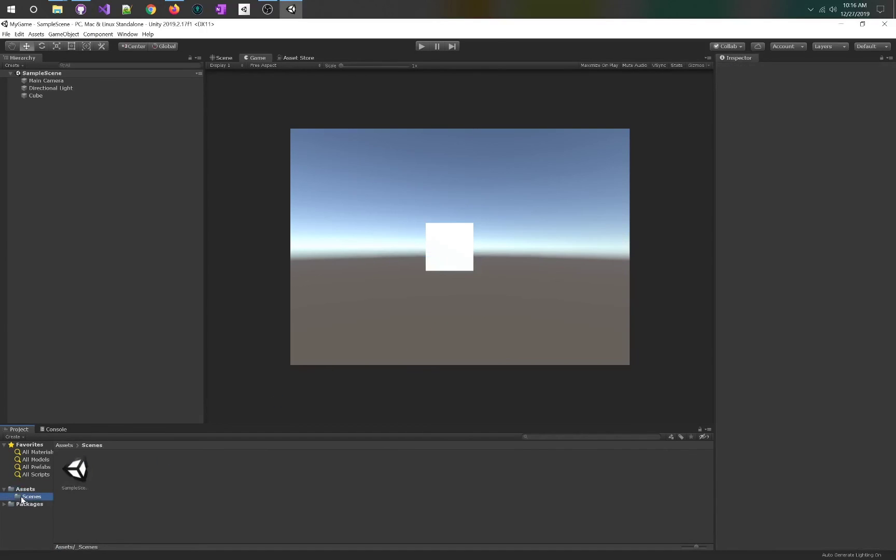
left_click(24, 497)
type("_")
key("Return")
Save the open scene as a new scene named TestScene01 in the _Scenes folder.
left_click(11, 34)
left_click(31, 74)
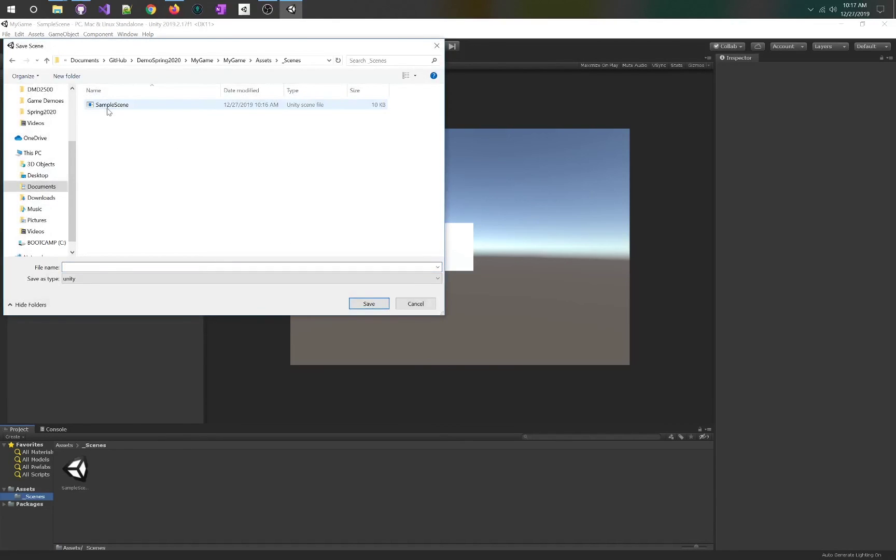
left_click(129, 267)
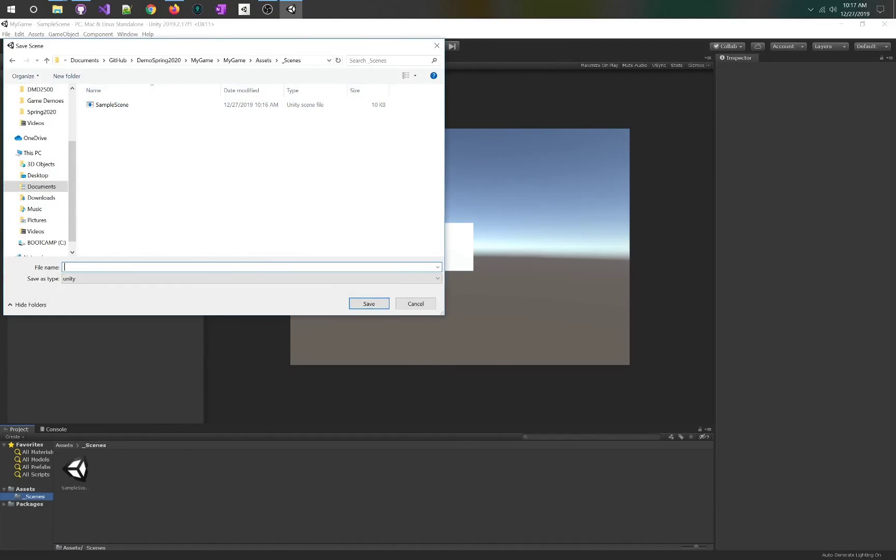
type("TestScene01")
key("Return")
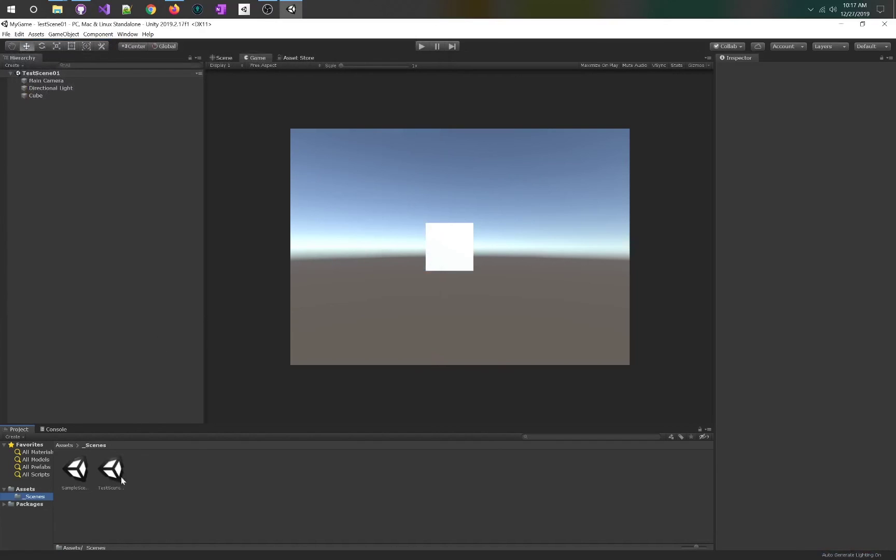
Delete the Cube from TestScene01, working in the Scene view.
left_click(42, 95)
left_click(222, 59)
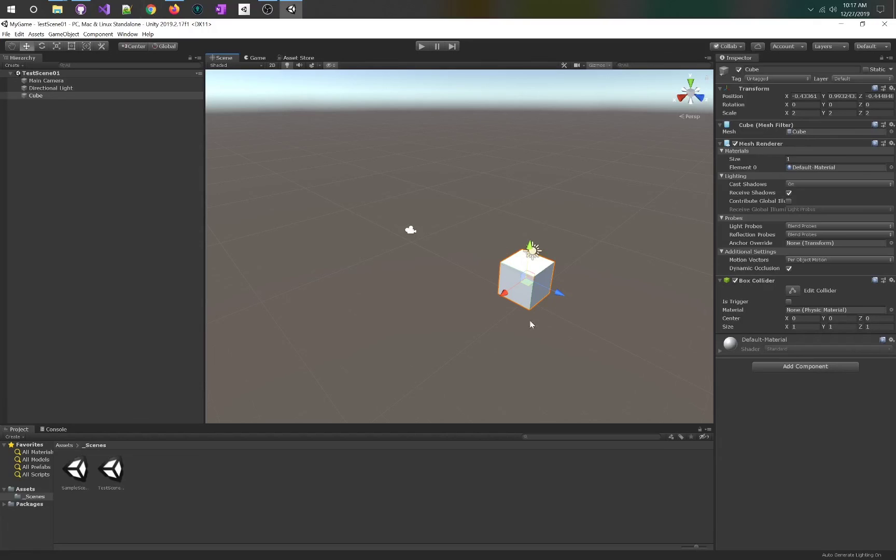
right_click_drag(535, 293, 602, 305)
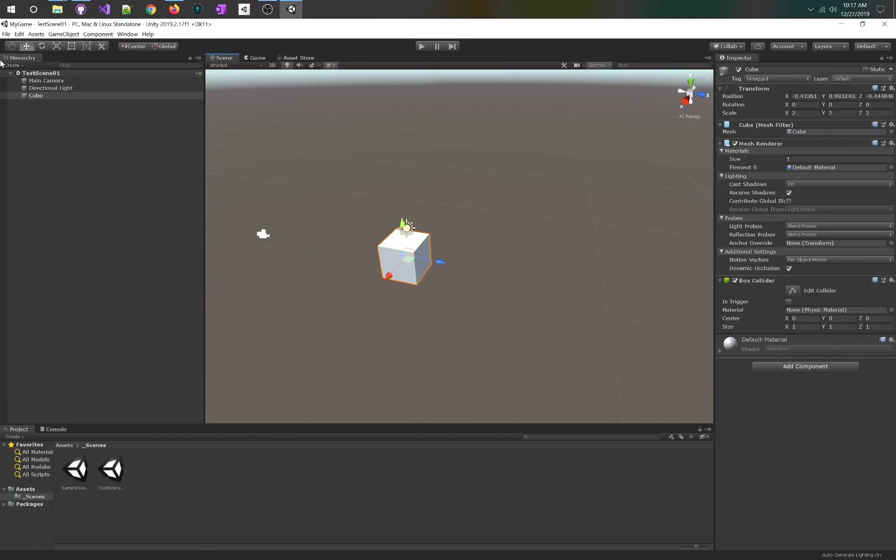
right_click(32, 96)
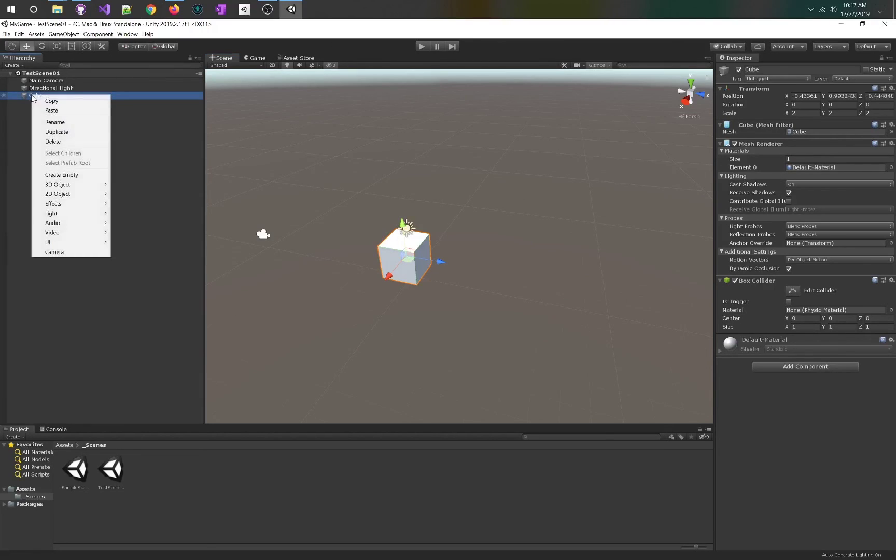
left_click(61, 142)
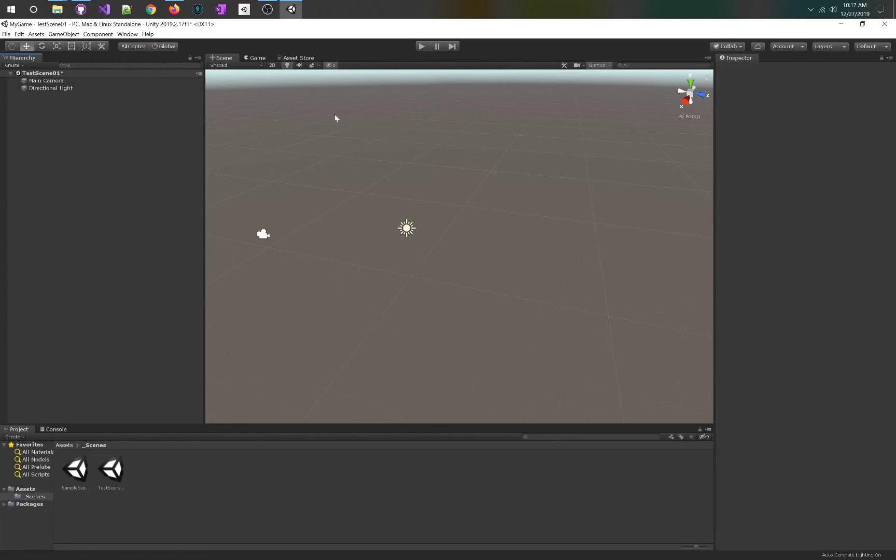
Add a 3D Capsule to TestScene01.
left_click(98, 34)
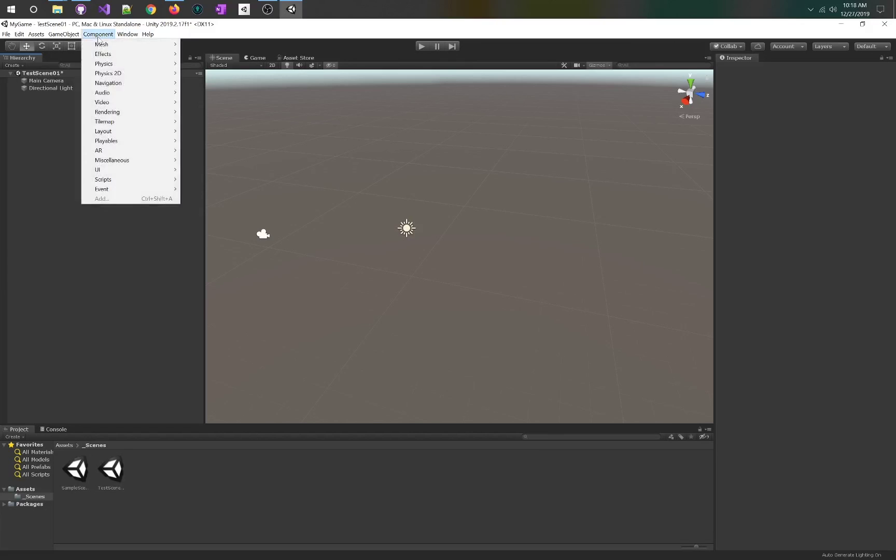
mouse_move(63, 34)
mouse_move(78, 63)
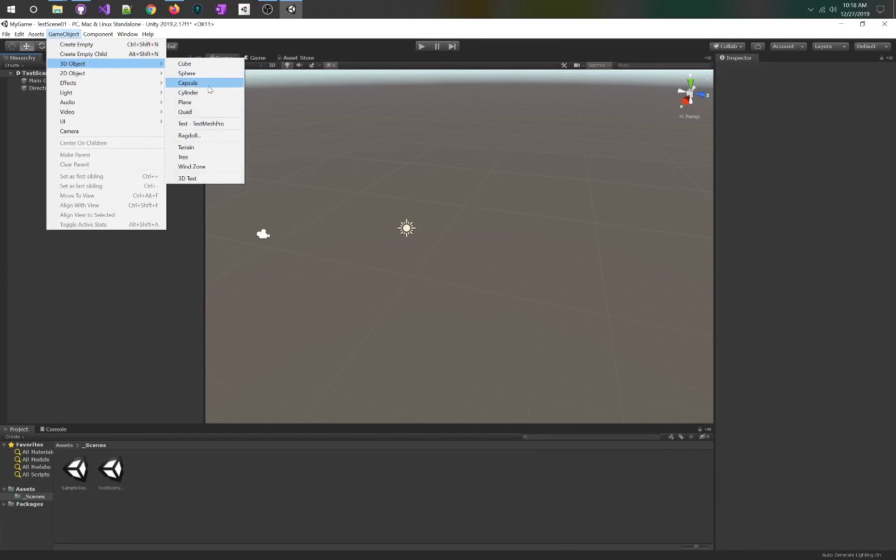
left_click(188, 83)
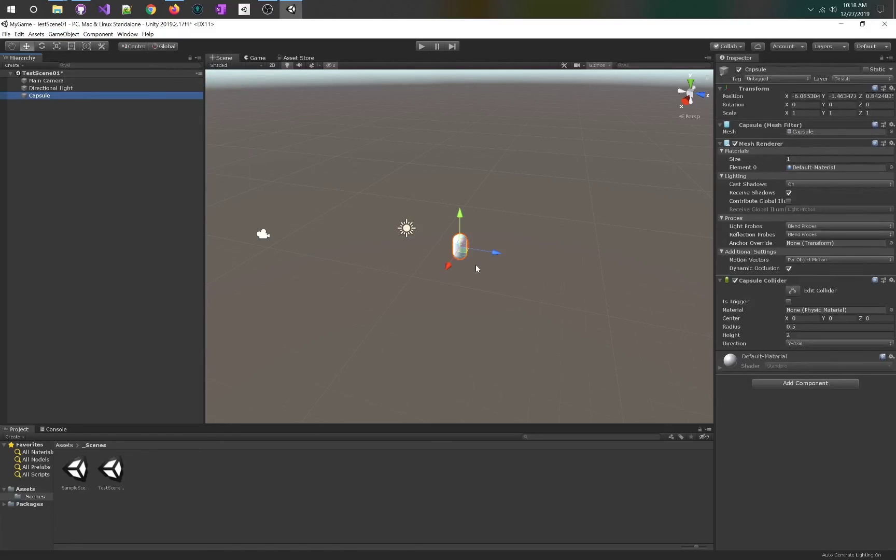
Cycle through the Hand, Move, Rotate, Scale and Rect tools to examine their handles on the capsule.
key("r")
key("q")
key("w")
key("e")
key("r")
key("t")
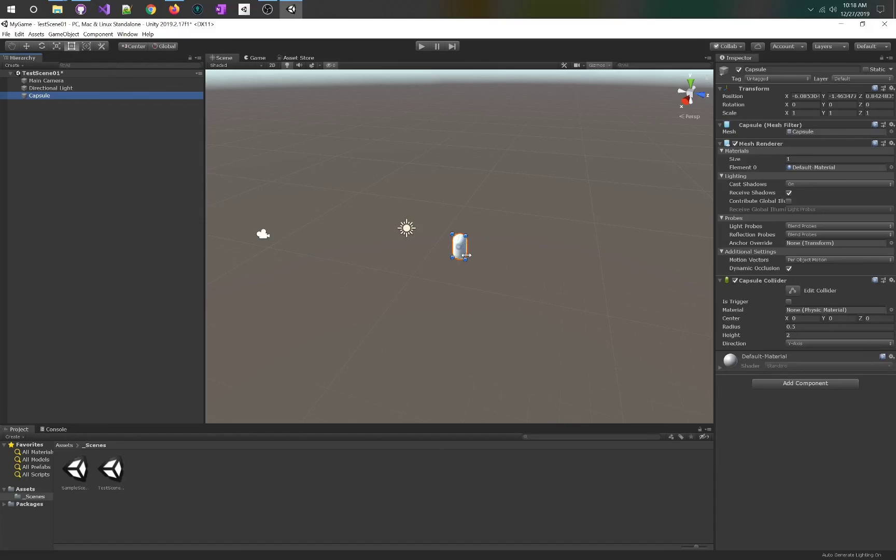
key("q")
left_click(26, 46)
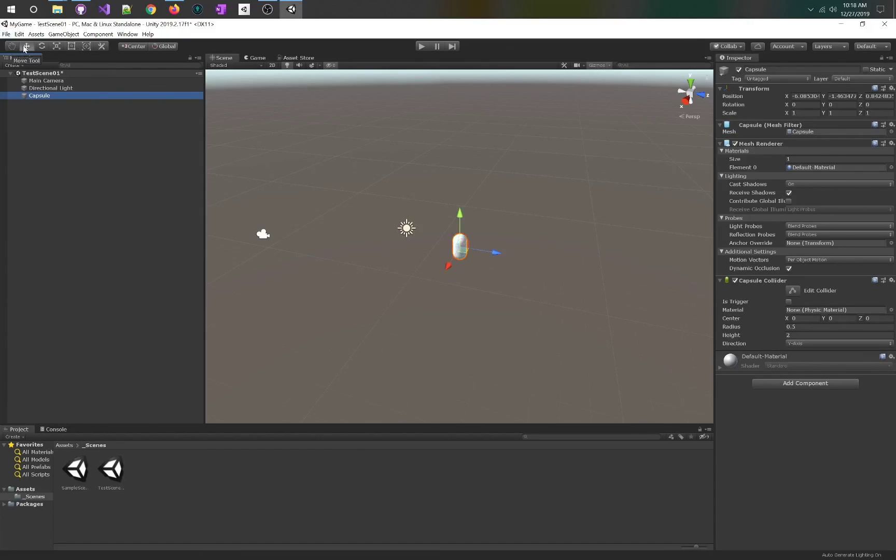
left_click(43, 47)
left_click(56, 47)
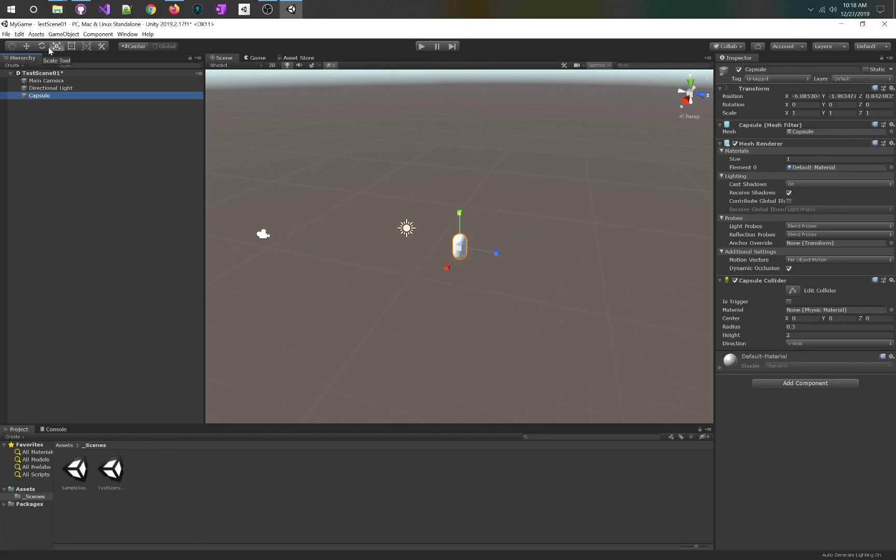
left_click(12, 47)
left_click(26, 46)
left_click(42, 46)
Scale the capsule with the Scale tool to about X 2.01, Y 4.08, Z 2.70.
left_click(56, 48)
left_click_drag(491, 188, 393, 184, "alt")
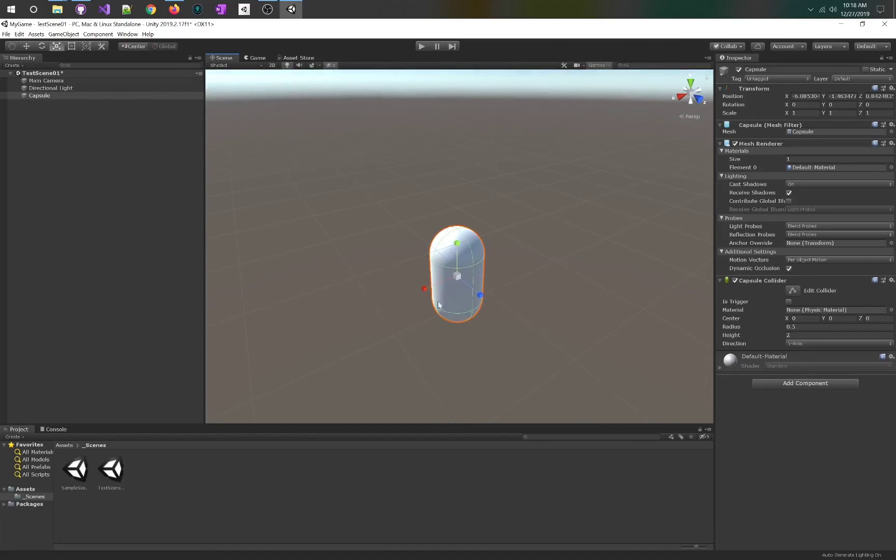
left_click_drag(421, 287, 450, 187)
mouse_move(478, 294)
left_mouse_down()
mouse_move(495, 303)
mouse_move(471, 297)
mouse_move(459, 279)
mouse_move(474, 279)
left_mouse_up()
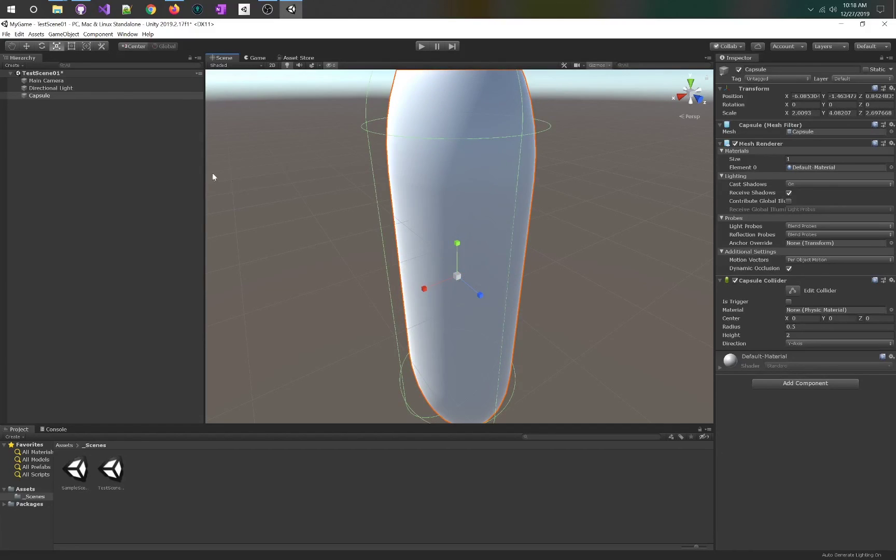
Rotate the capsule to about X -26.9 and Y -30.53 using the Rotate tool and the Transform rotation value.
key("e")
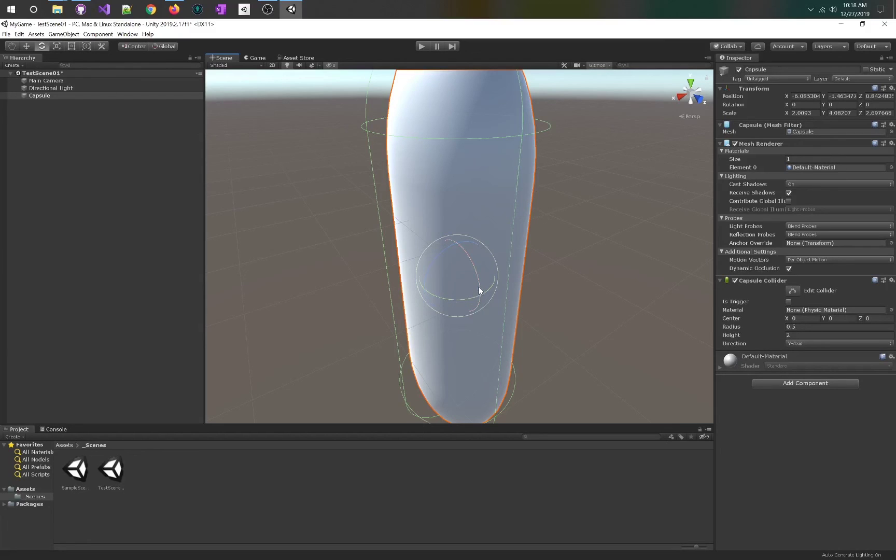
mouse_move(479, 290)
left_mouse_down()
mouse_move(445, 251)
mouse_move(460, 294)
mouse_move(491, 292)
left_mouse_up()
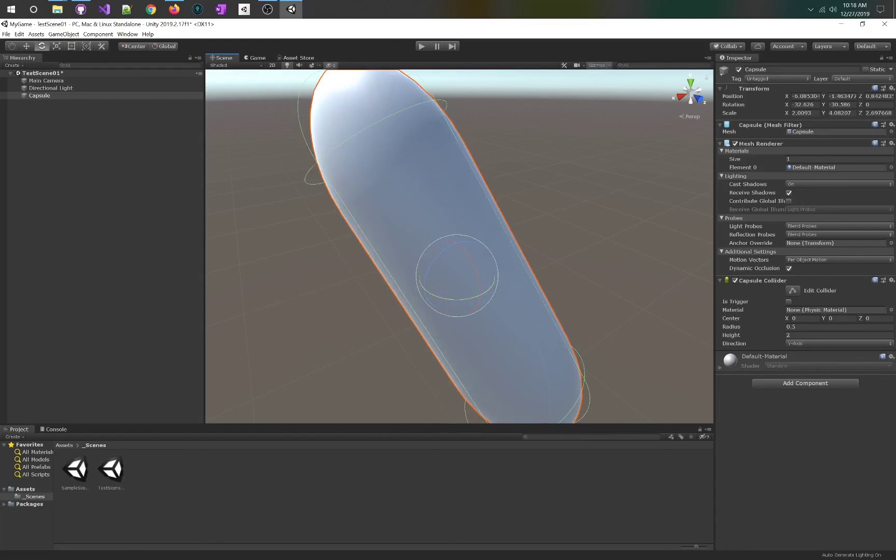
left_click_drag(823, 103, 762, 107)
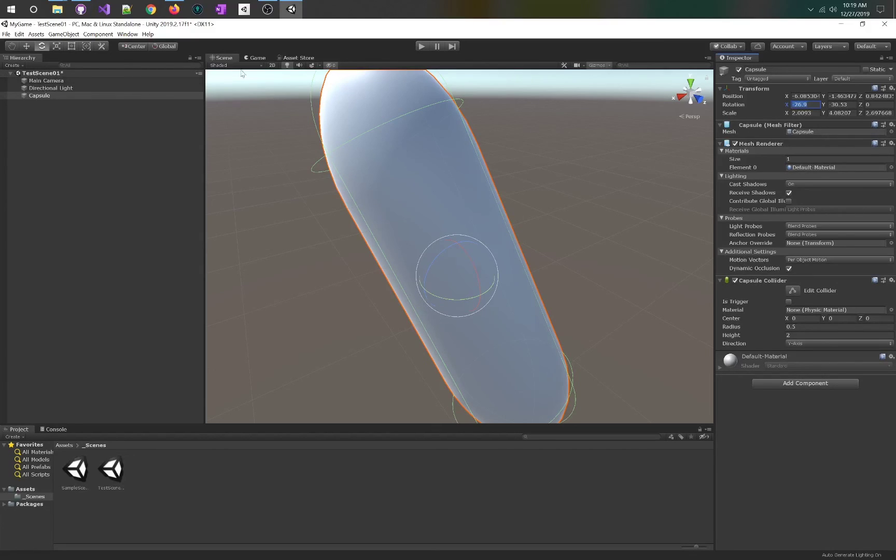
Move the capsule with the Move tool to about X -6.04, Y 2.89, Z -1.68.
left_click(26, 47)
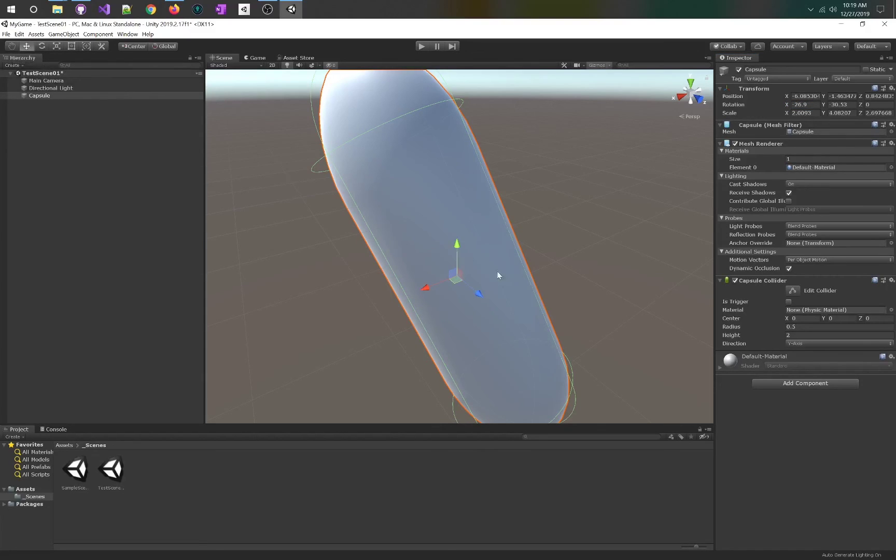
left_click_drag(456, 241, 438, 259)
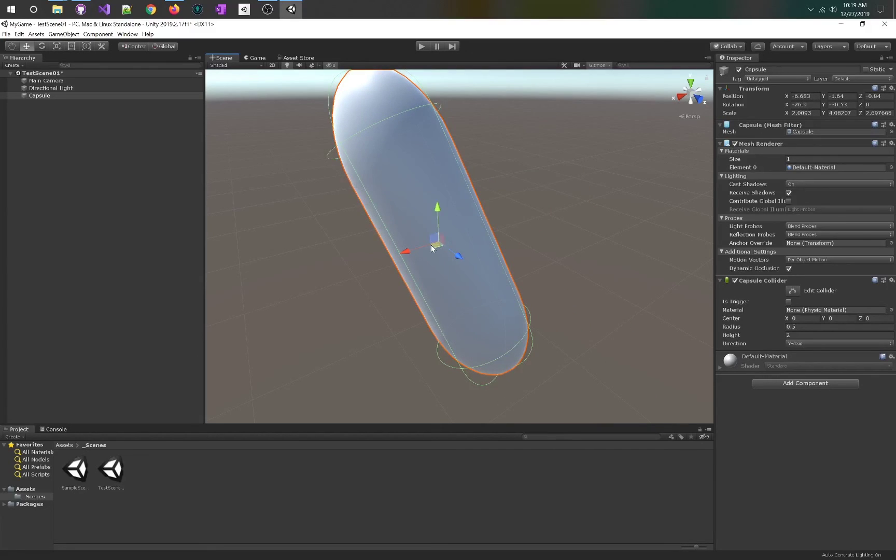
left_click_drag(433, 237, 400, 260)
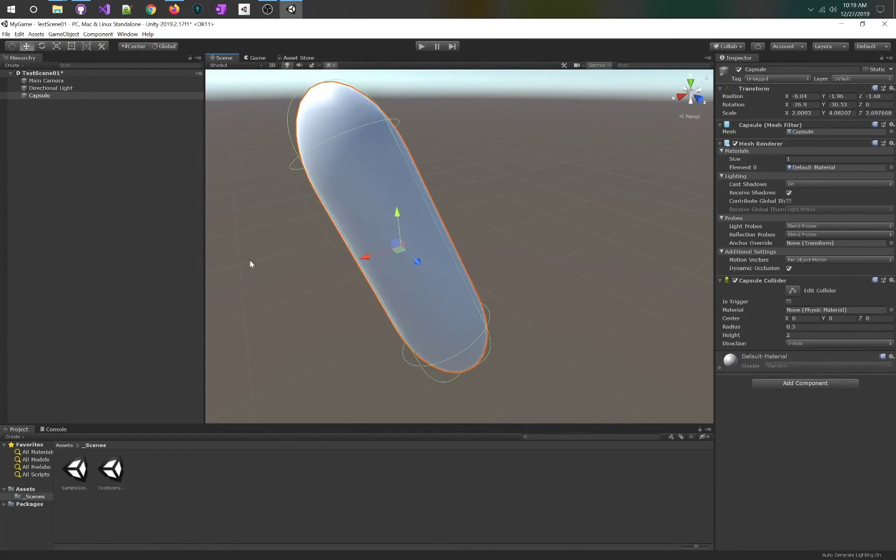
mouse_move(562, 238)
left_mouse_down("alt")
mouse_move(516, 230)
mouse_move(544, 223)
mouse_move(553, 233)
left_mouse_up("alt")
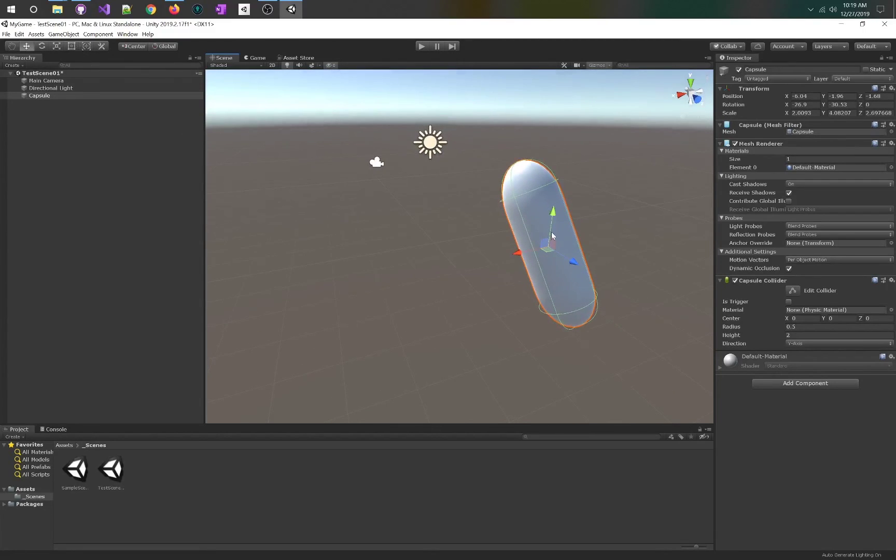
left_click_drag(553, 217, 544, 106)
mouse_move(418, 212)
left_mouse_down("alt")
mouse_move(459, 173)
mouse_move(415, 194)
left_mouse_up("alt")
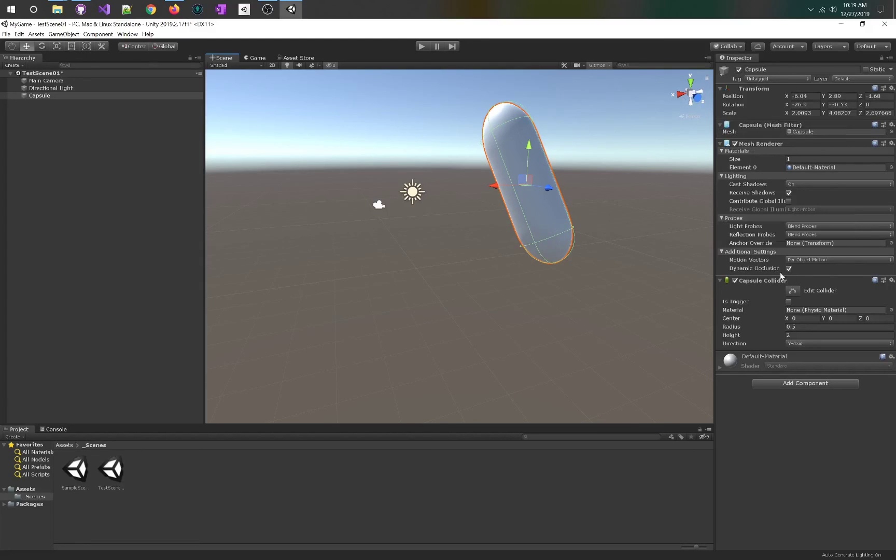
Turn the capsule's Mesh Renderer and Capsule Collider off and on again, and look briefly at the Console.
left_click(735, 143)
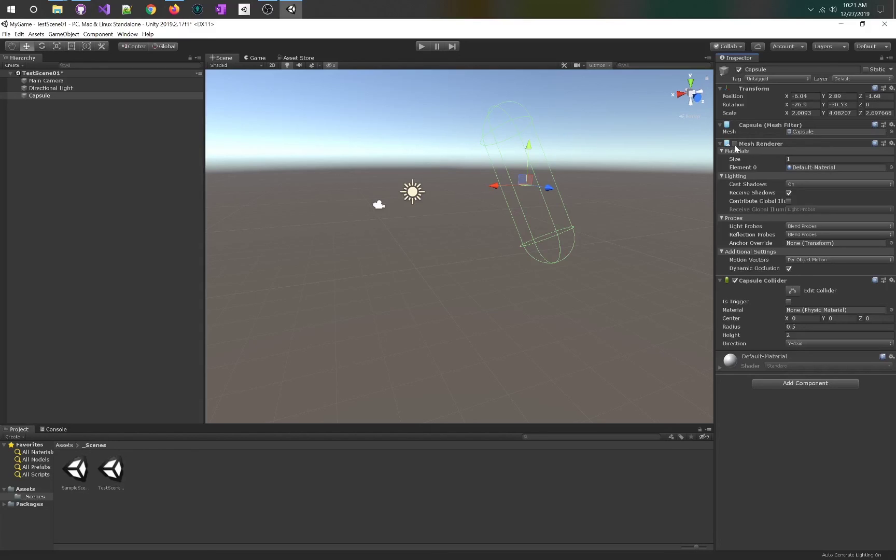
left_click(735, 144)
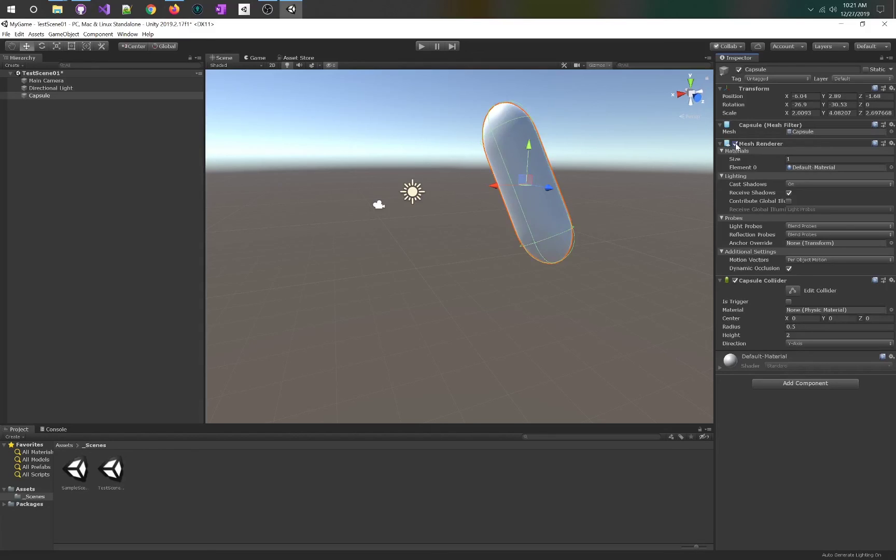
left_click(735, 281)
left_click(735, 281)
left_click(54, 431)
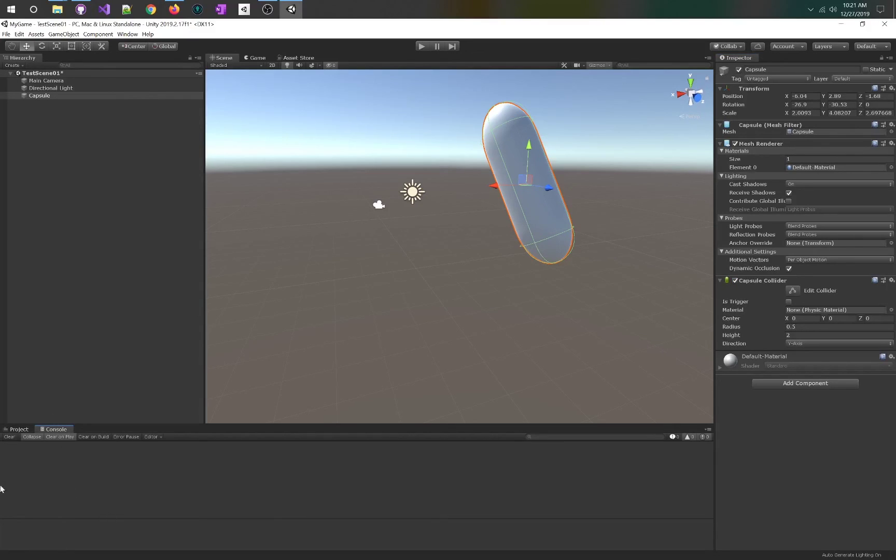
left_click(21, 430)
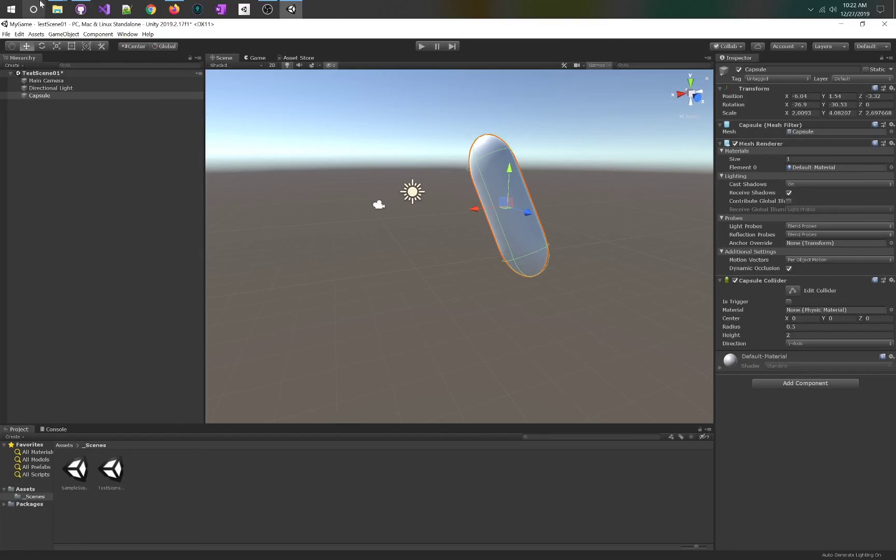
Move the capsule in Local and Global handle orientation, leaving it in Global at about X -6.08, Y 0.85, Z -3.27.
left_click(165, 46)
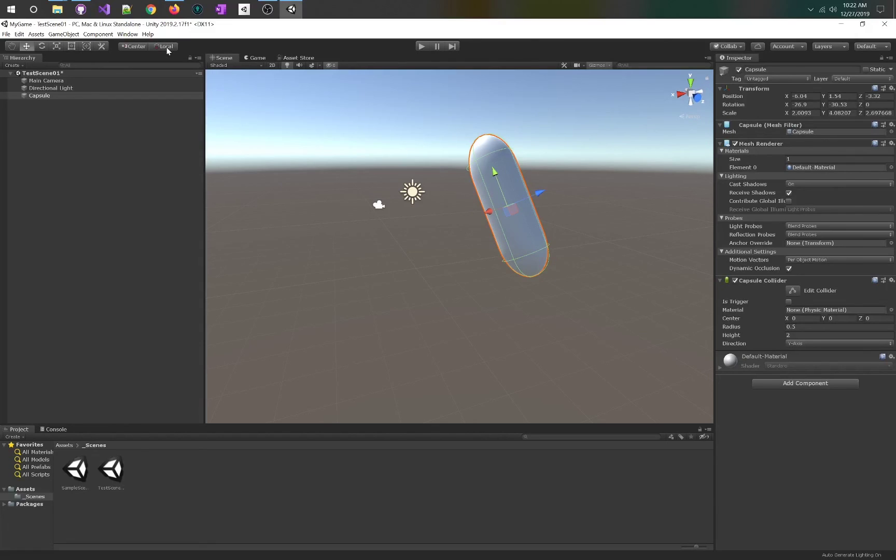
left_click_drag(496, 172, 492, 248)
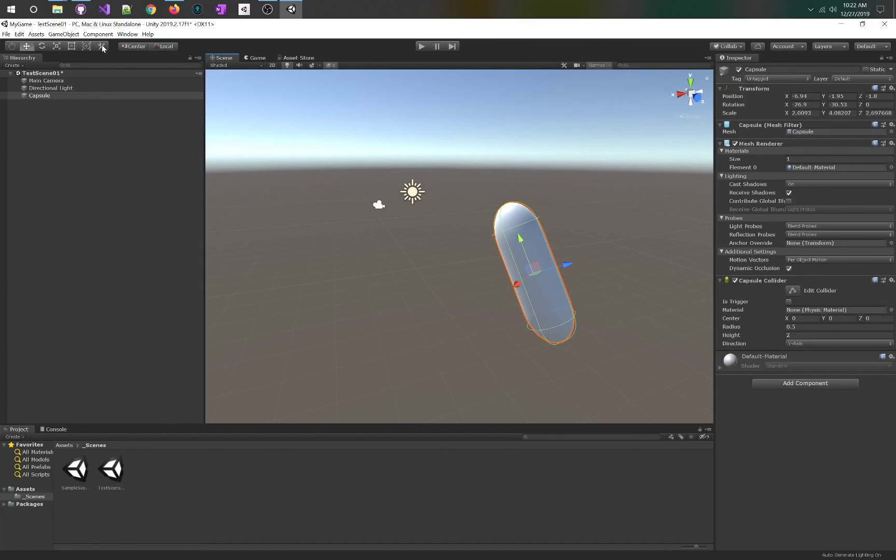
left_click(150, 47)
left_click_drag(535, 238, 441, 97)
left_click(163, 46)
left_click(160, 46)
left_click_drag(515, 76, 517, 191)
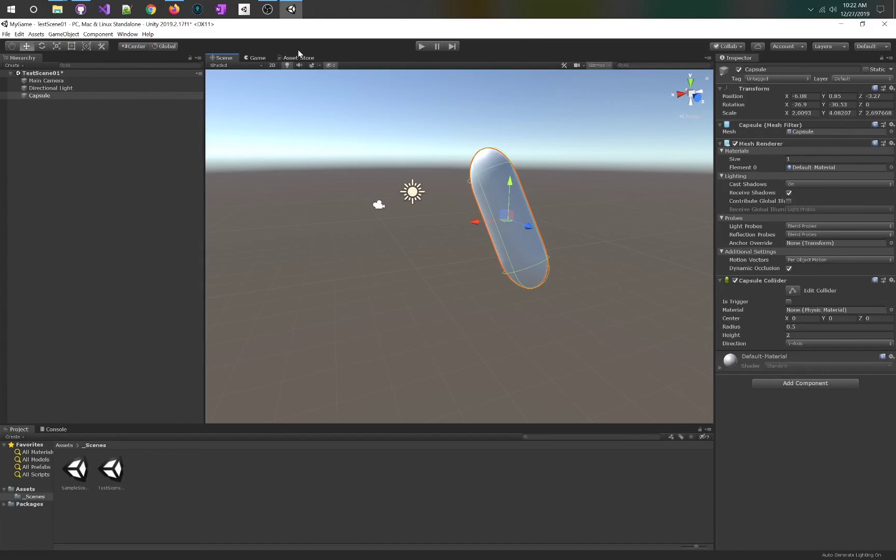
Examine the Scene view's shading modes, 2D toggle, lighting toggle and effects options, leaving the view shaded and in 3D.
left_click(242, 66)
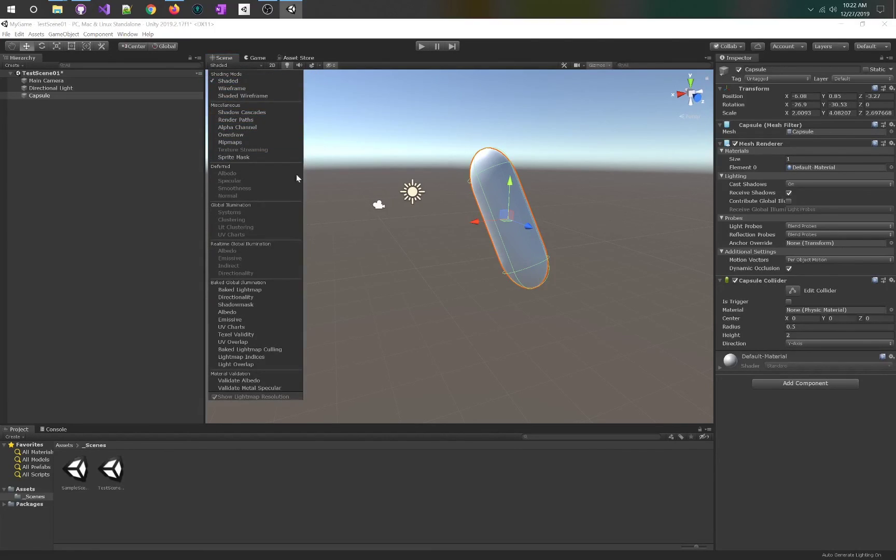
left_click(232, 79)
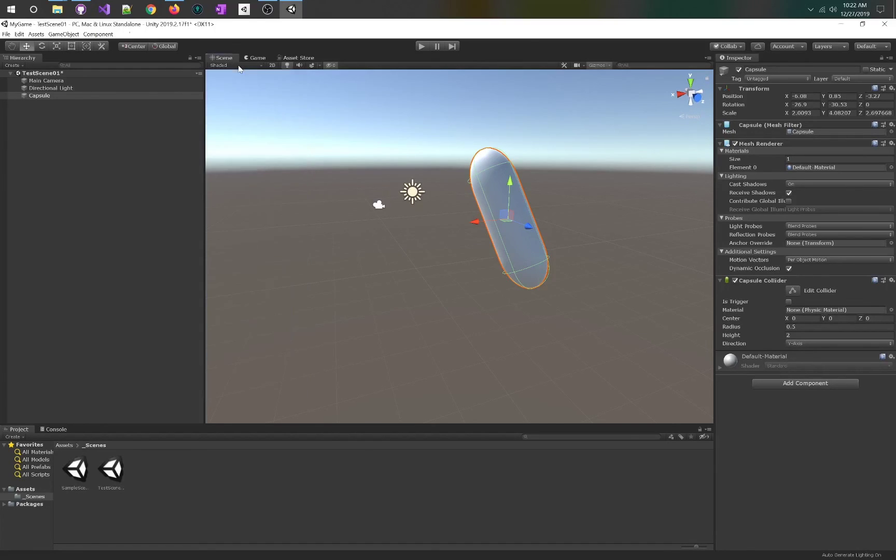
left_click(273, 67)
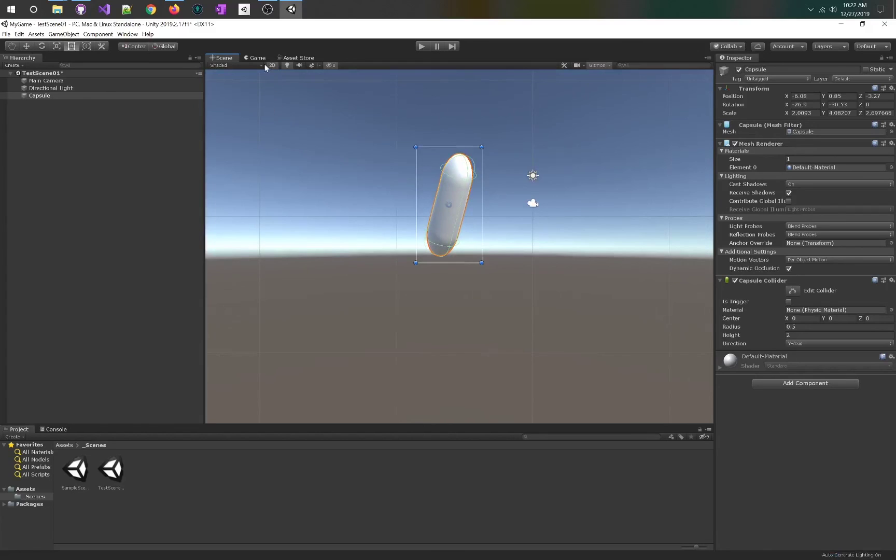
left_click(272, 65)
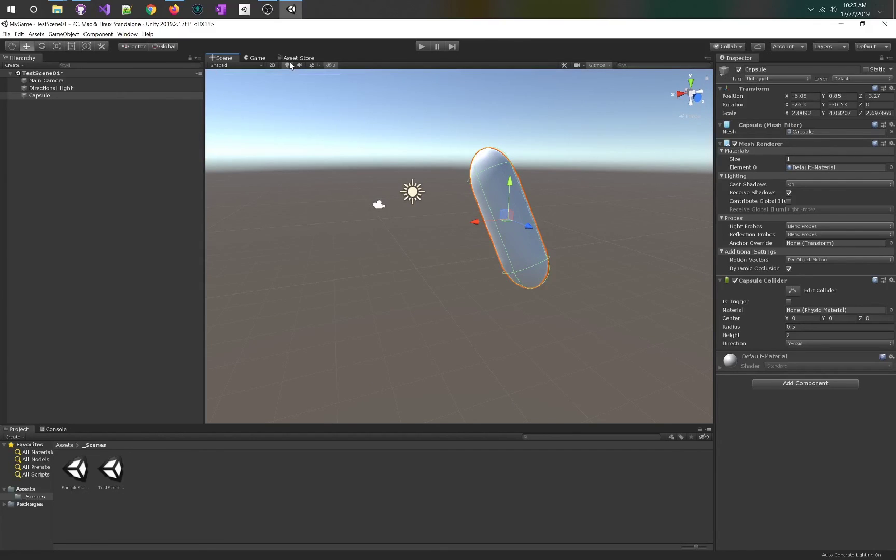
left_click(288, 66)
left_click(288, 66)
left_click(318, 66)
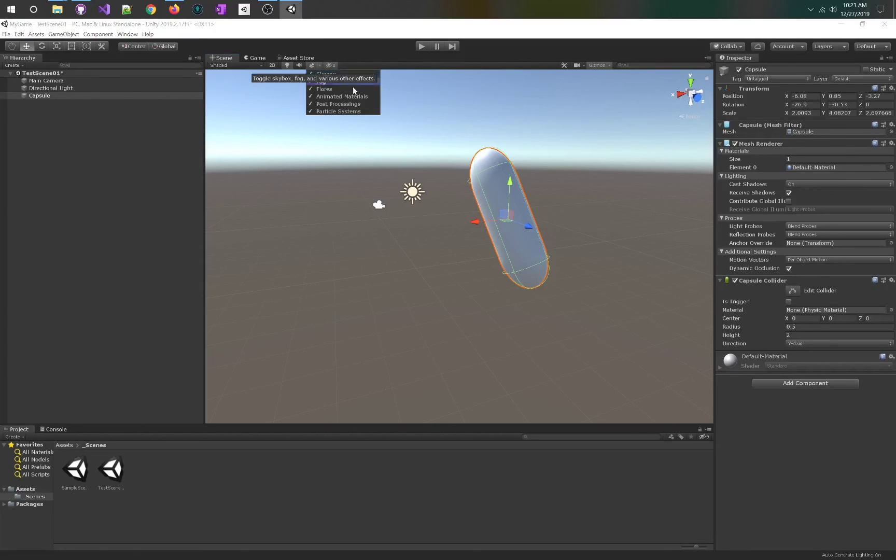
left_click(321, 66)
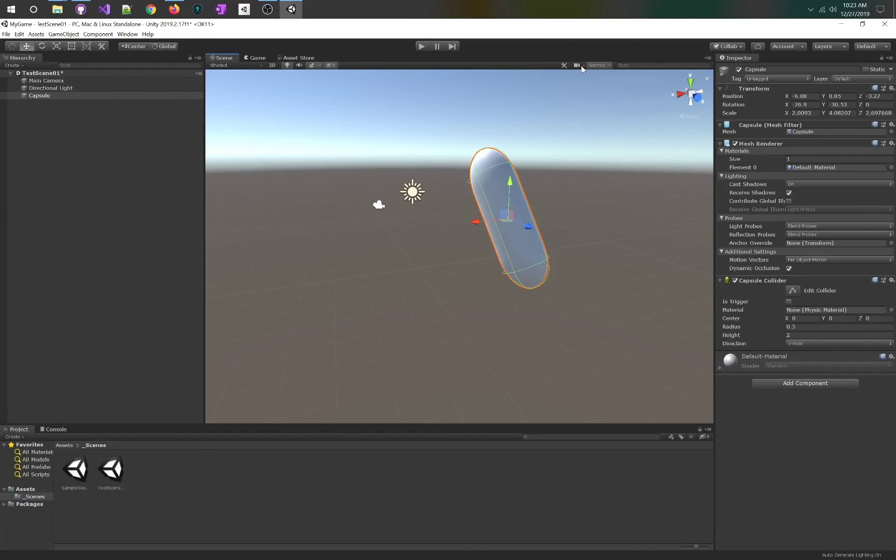
Examine the Game view's display, aspect ratio, scale and Maximize On Play options, keeping Free Aspect at 1x.
left_click(257, 58)
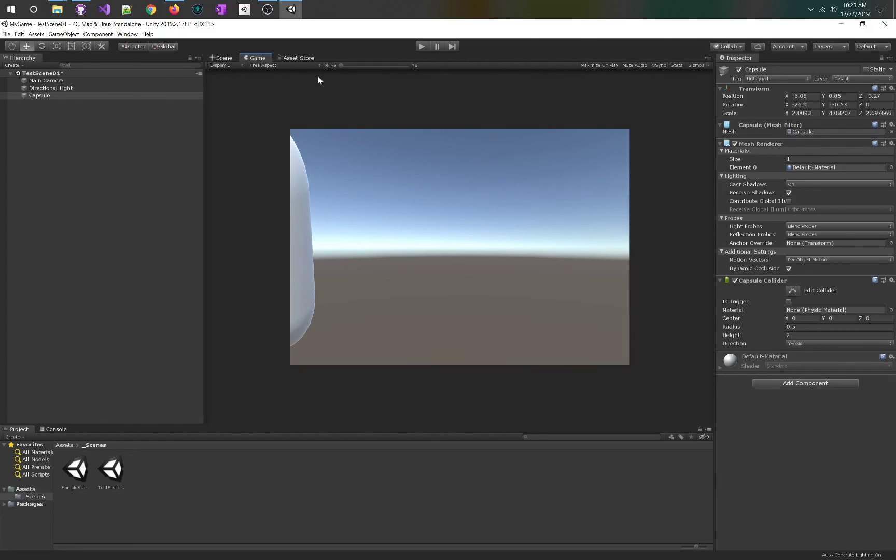
left_click(234, 67)
left_click(285, 66)
left_click(285, 67)
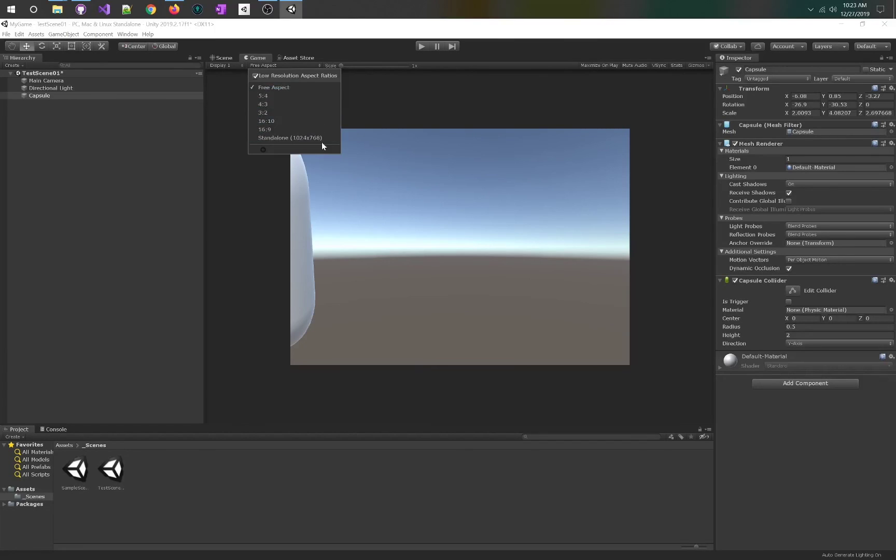
left_click(312, 67)
mouse_move(340, 66)
left_mouse_down()
mouse_move(349, 64)
mouse_move(339, 67)
left_mouse_up()
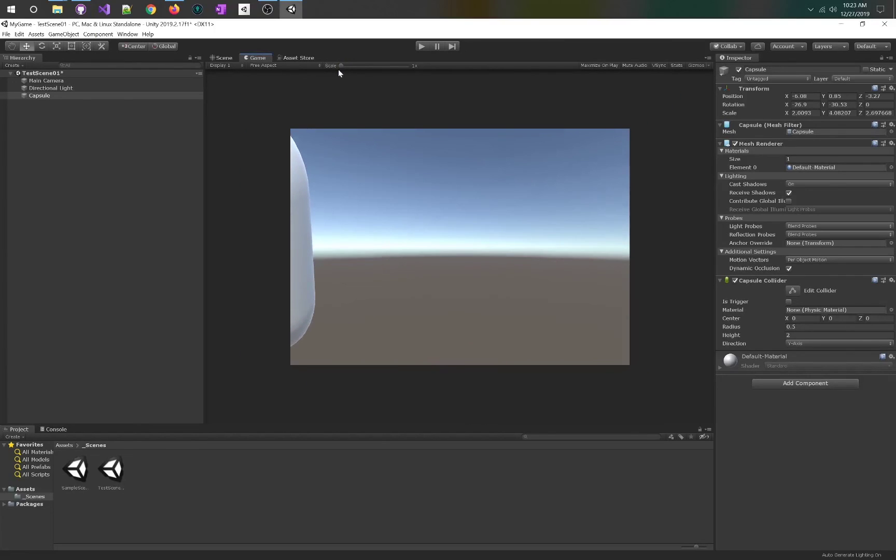
left_click(602, 66)
left_click(590, 66)
Dock the Game view beside the Scene view, widen it, and return it to the Scene view's tab group.
left_click_drag(256, 58, 639, 311)
left_click_drag(546, 228, 421, 230)
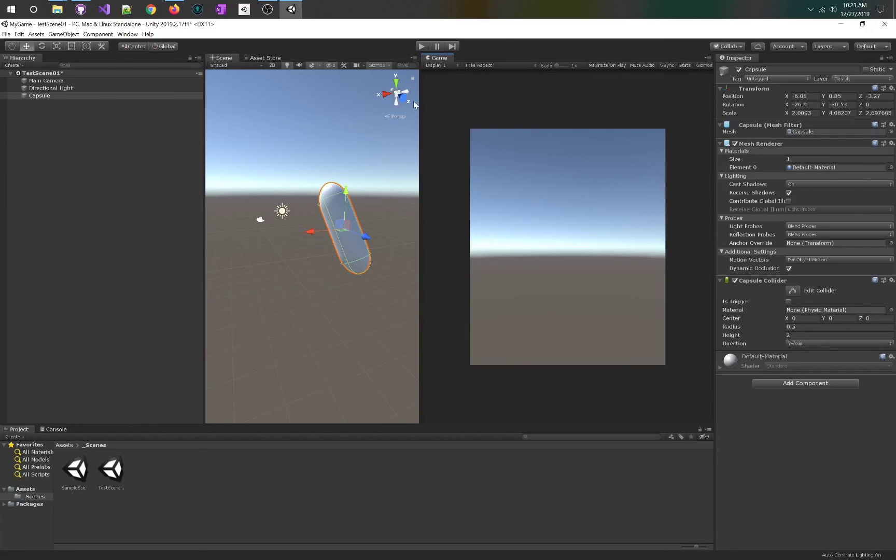
left_click_drag(434, 56, 249, 61)
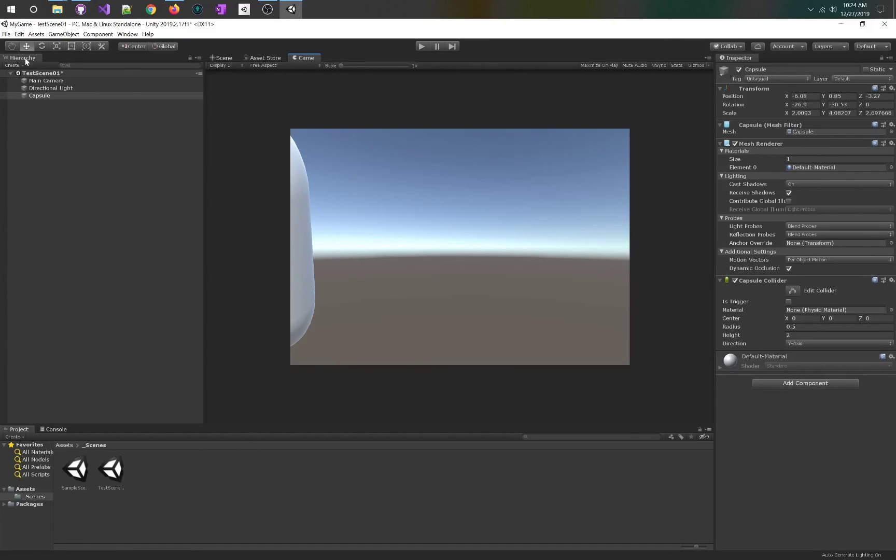
Dock the Hierarchy below the Inspector and look at the Game view's window options.
left_click_drag(23, 60, 780, 424)
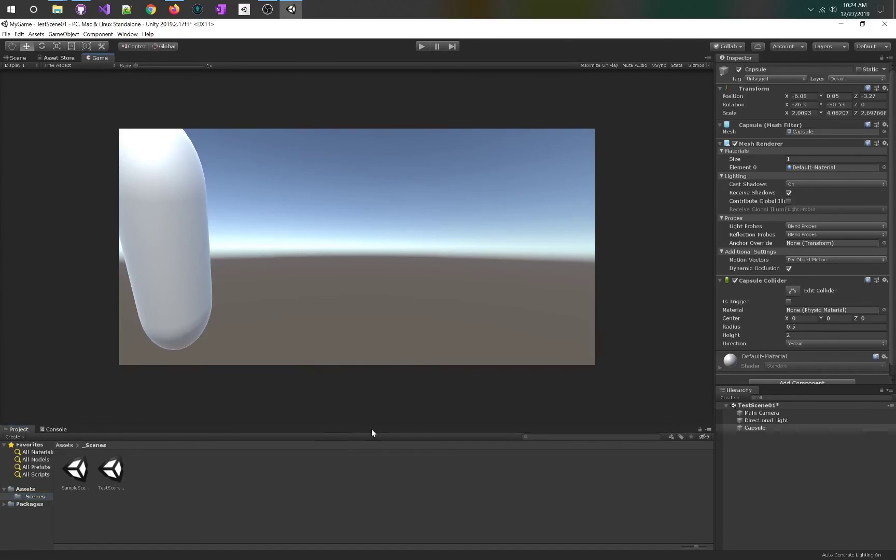
left_click(723, 189)
right_click(104, 56)
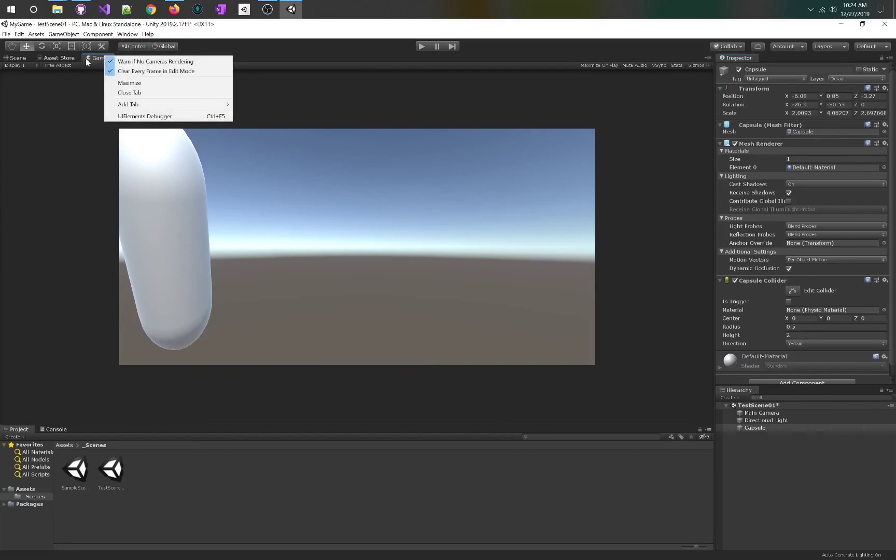
left_click(89, 59)
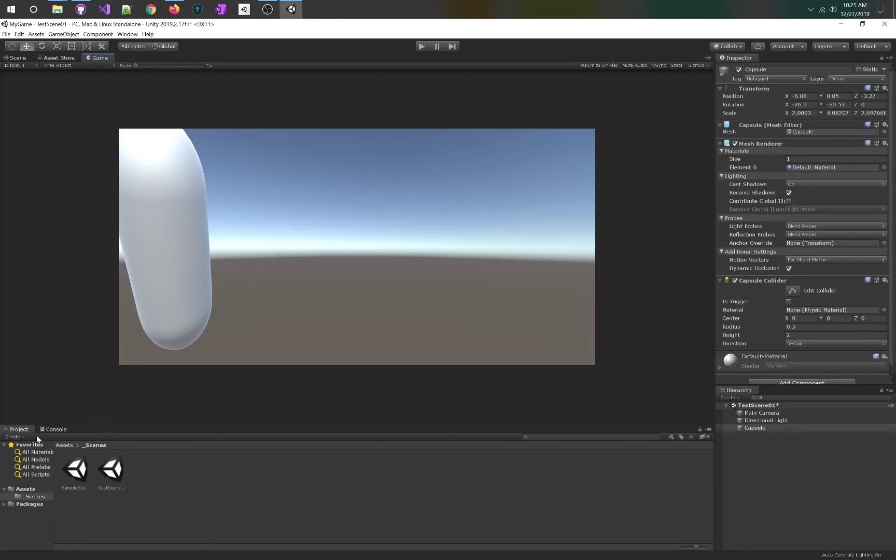
Look at the Collab and Account options in the editor without enabling collaboration.
left_click(89, 456)
left_click(739, 69)
left_click(729, 46)
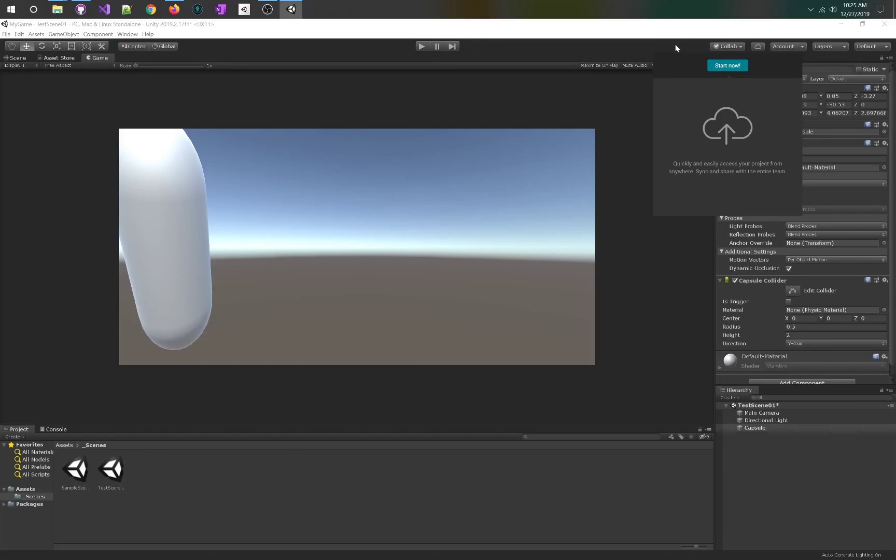
left_click(586, 46)
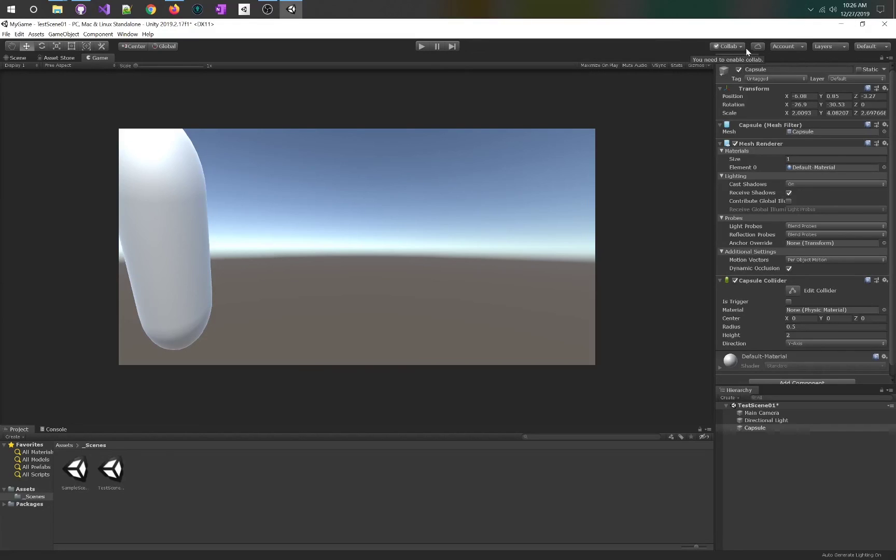
left_click(799, 45)
left_click(799, 45)
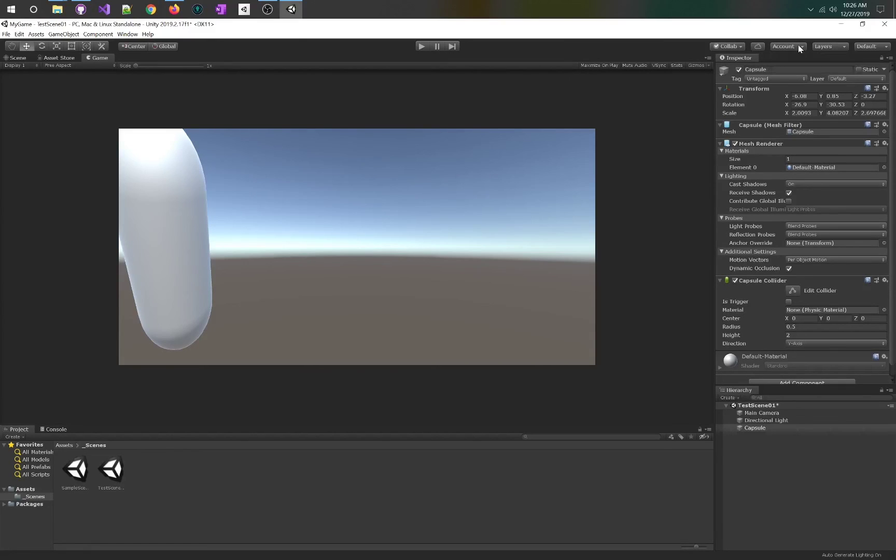
Look at the editor's layer visibility list, the capsule's Layer choices and the available window layouts.
left_click(841, 45)
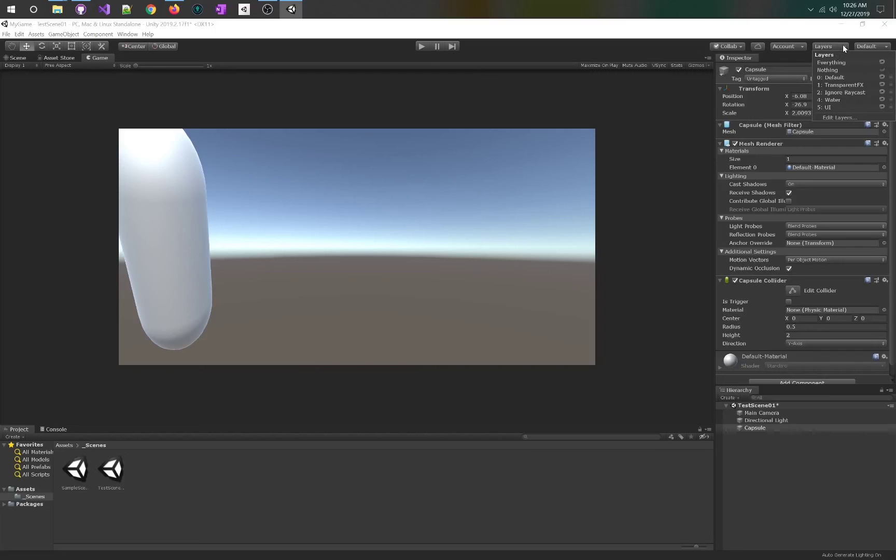
left_click(842, 46)
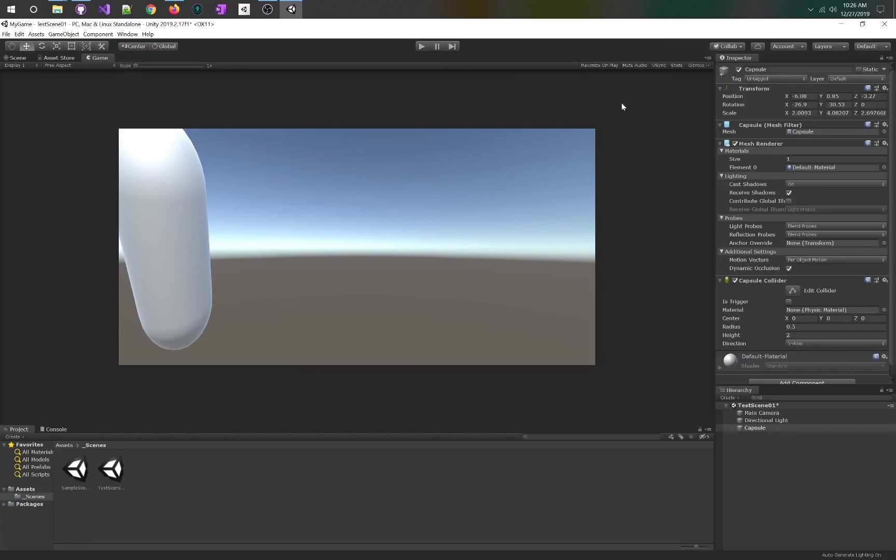
left_click(850, 80)
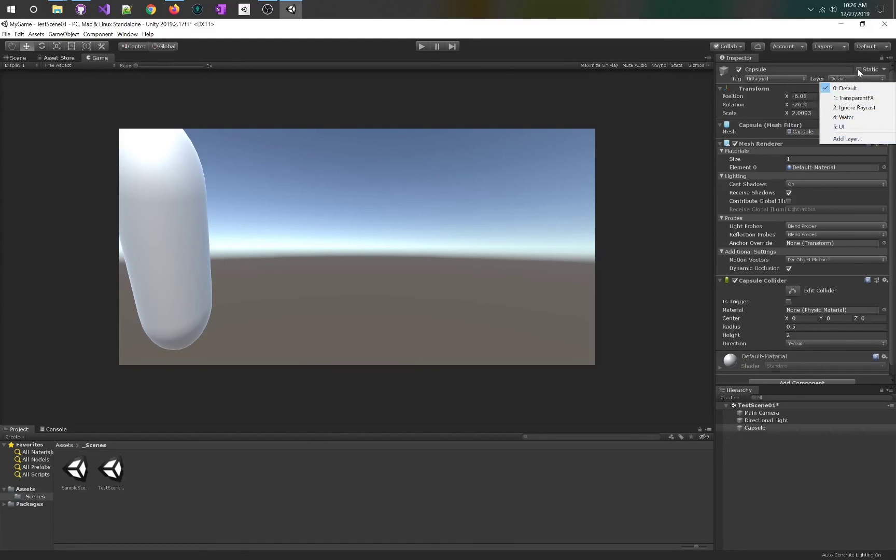
left_click(859, 81)
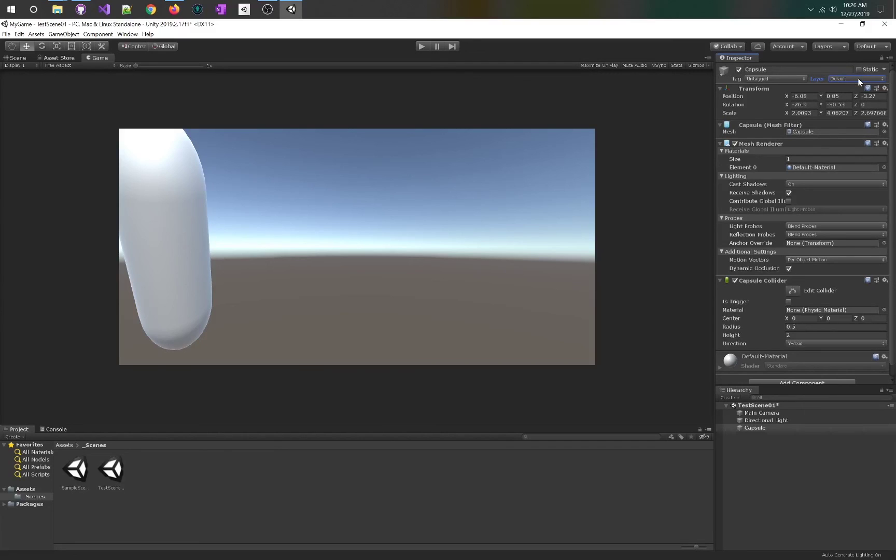
left_click(876, 47)
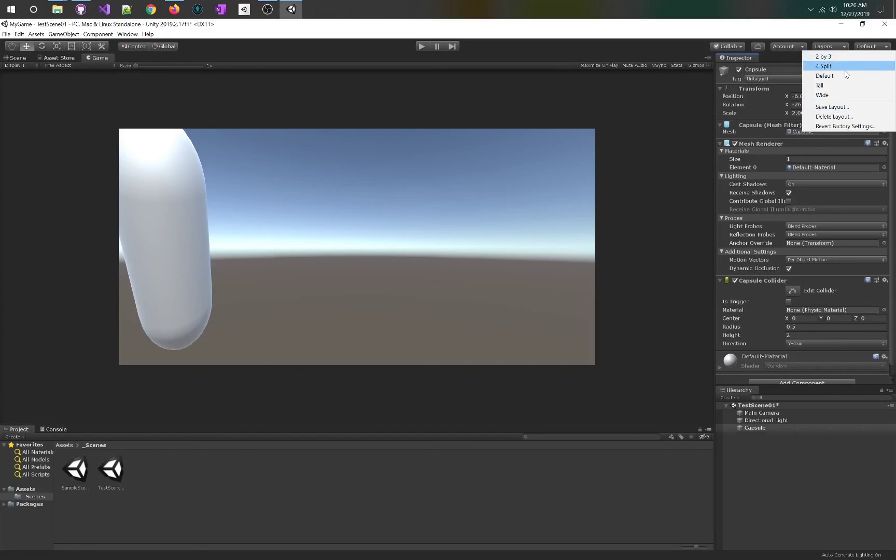
left_click(589, 32)
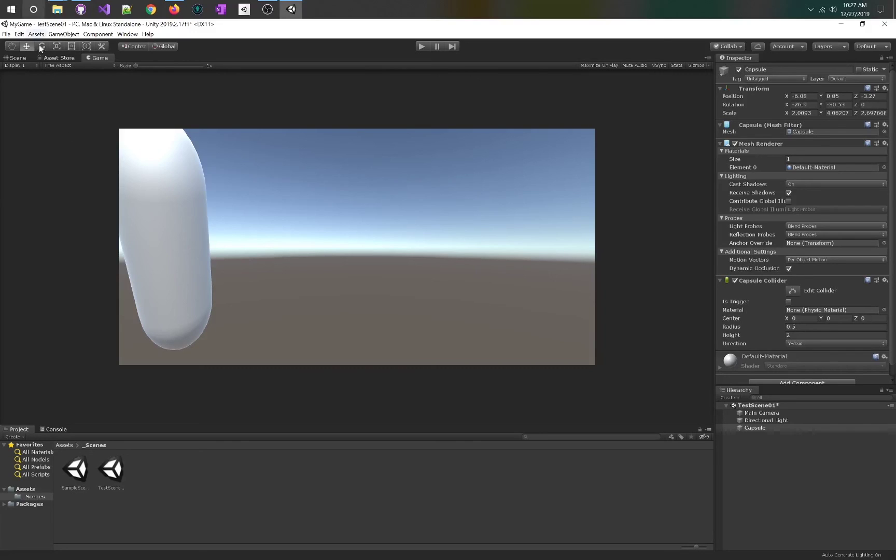
Return to the Scene view and save TestScene01.
left_click(26, 58)
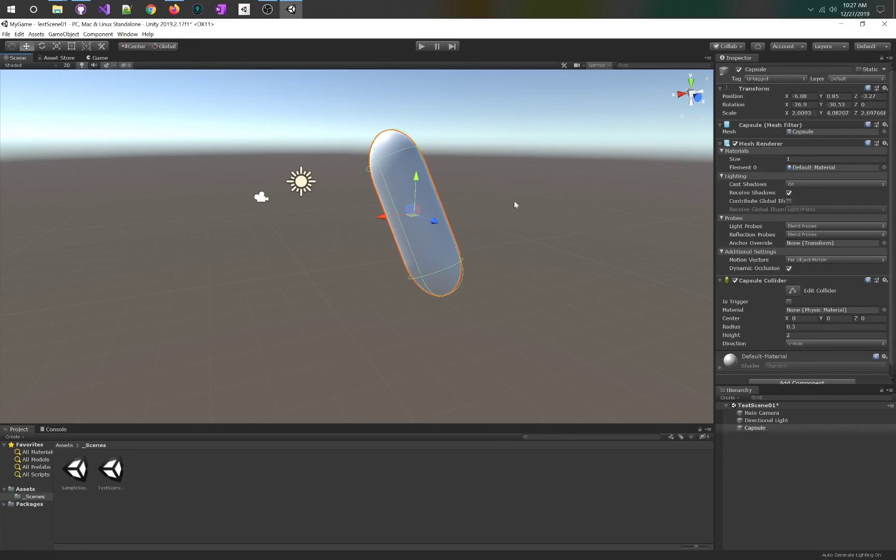
mouse_move(77, 13)
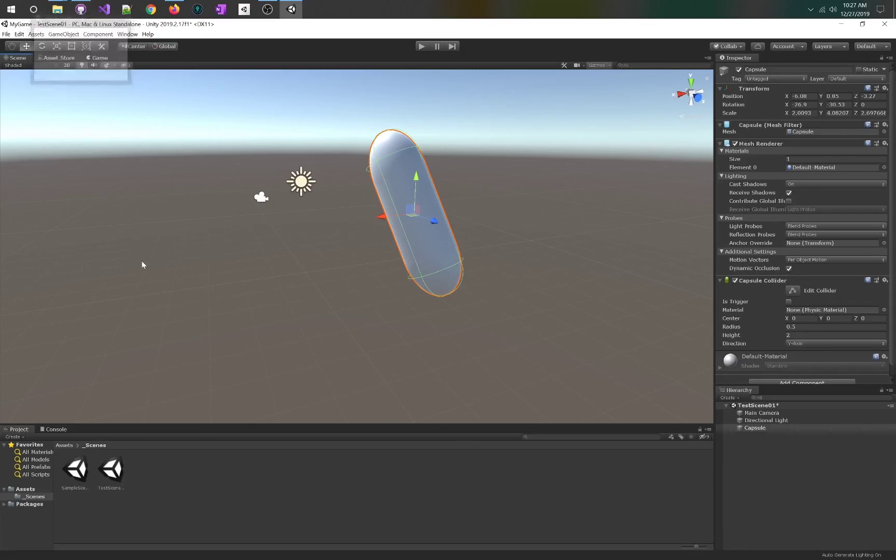
left_click(6, 34)
left_click(26, 62)
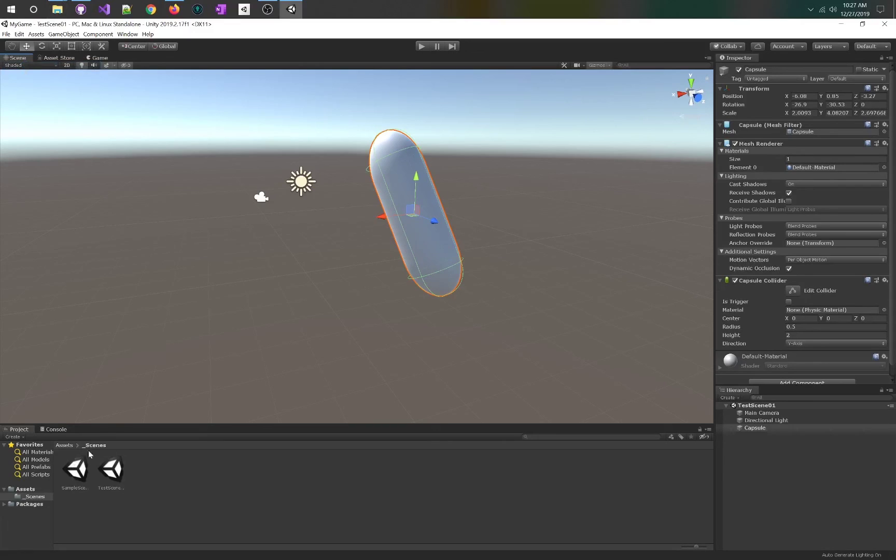
Create a folder named _Prefabs in the project's Assets folder.
right_click(16, 490)
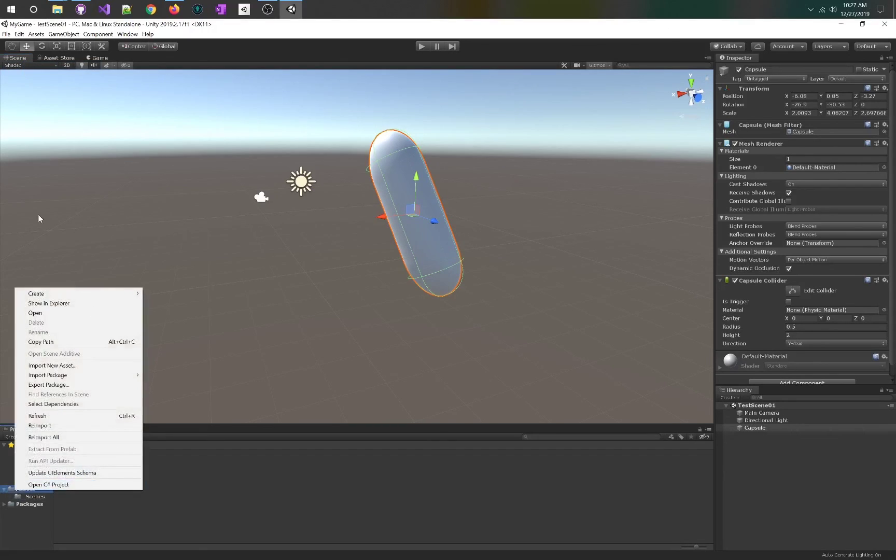
mouse_move(84, 293)
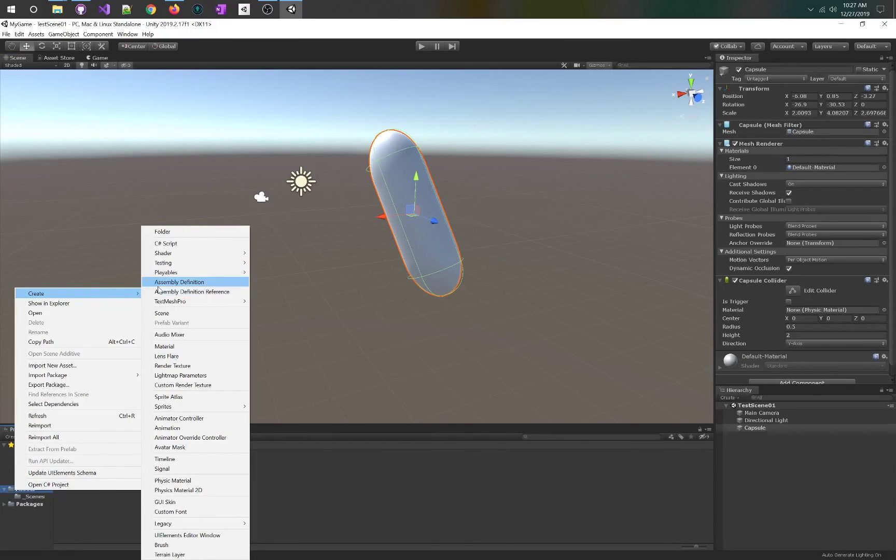
left_click(187, 232)
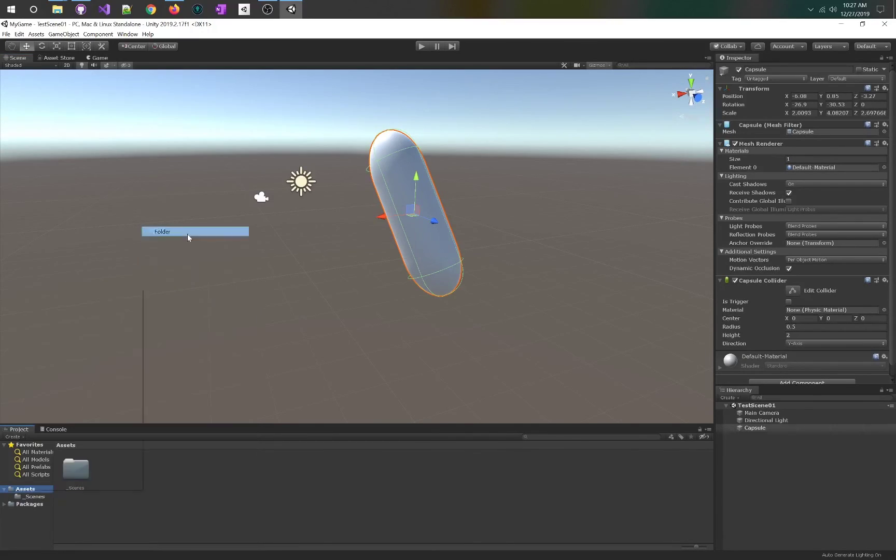
type("_Prefabs")
key("Return")
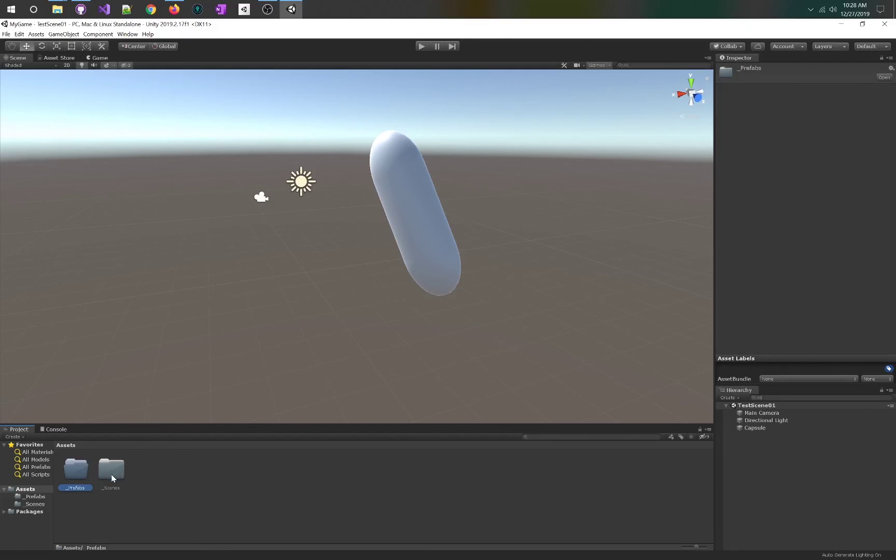
Turn the scene's Capsule into a prefab asset inside the _Prefabs folder and clear the selection.
double_click(78, 468)
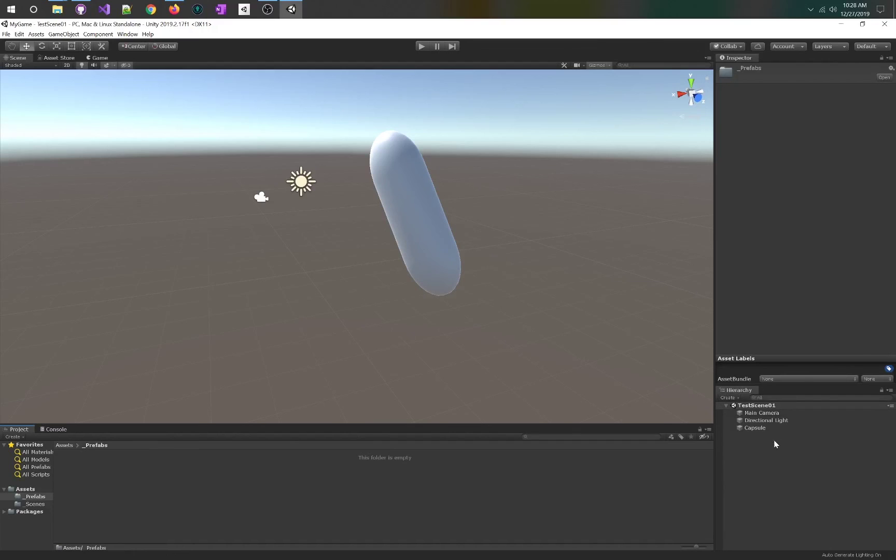
left_click_drag(755, 430, 147, 499)
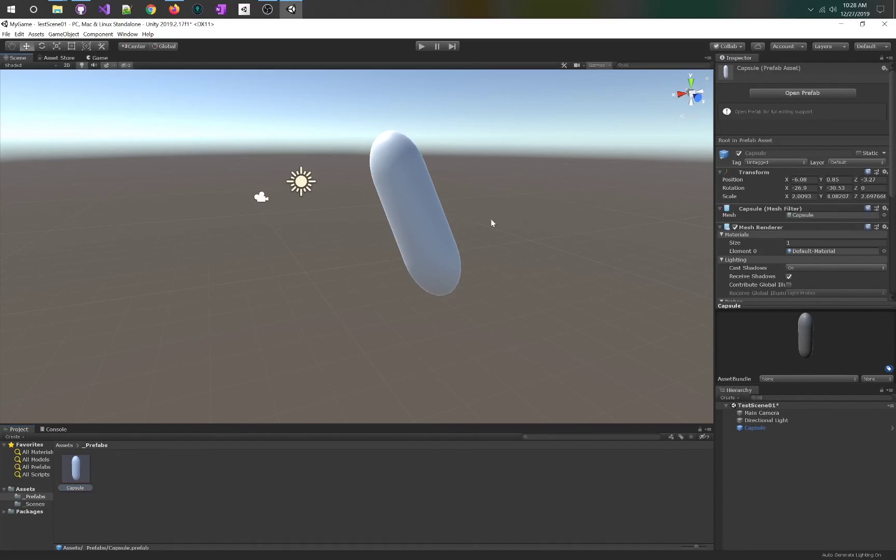
left_click(334, 324)
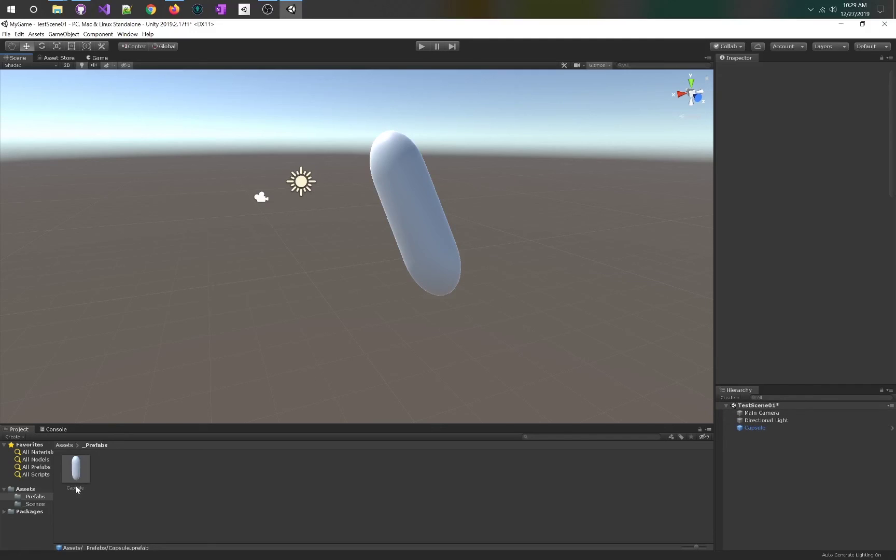
Place two more instances of the Capsule prefab in the scene, in front of the original capsule.
left_click_drag(76, 477, 536, 331)
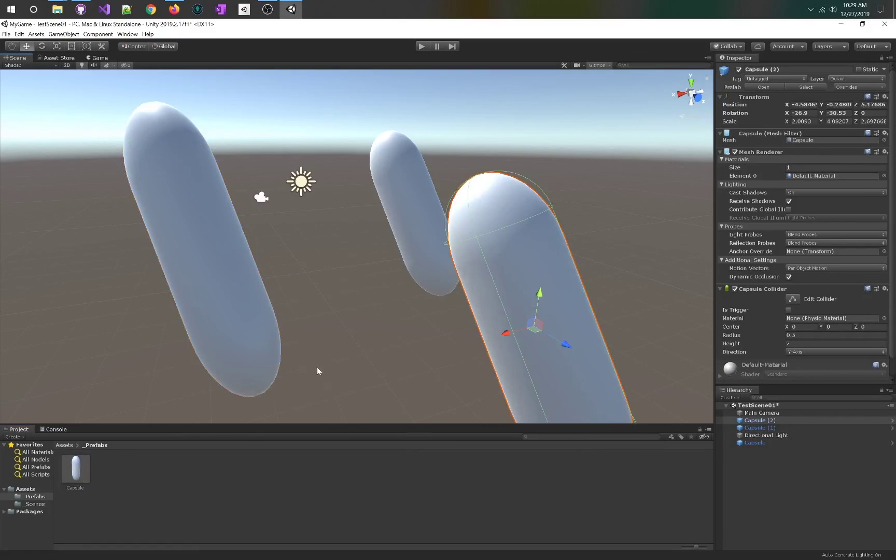
key("s")
key("a")
right_click_drag(308, 313, 318, 348)
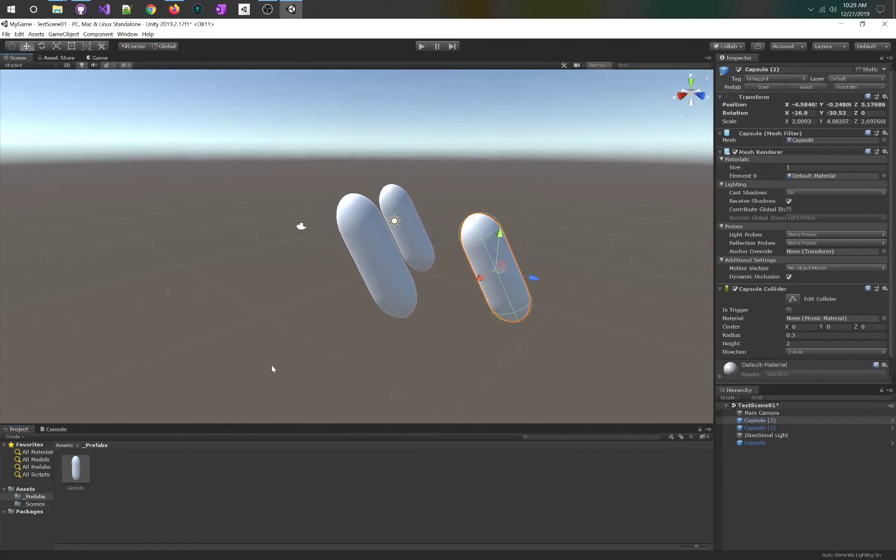
Place another instance of the Capsule prefab in the scene, apart from the three existing capsules.
left_click_drag(77, 472, 614, 242)
key("s")
right_click_drag(437, 258, 504, 259)
key("a")
scroll(504, 259, "down", 3)
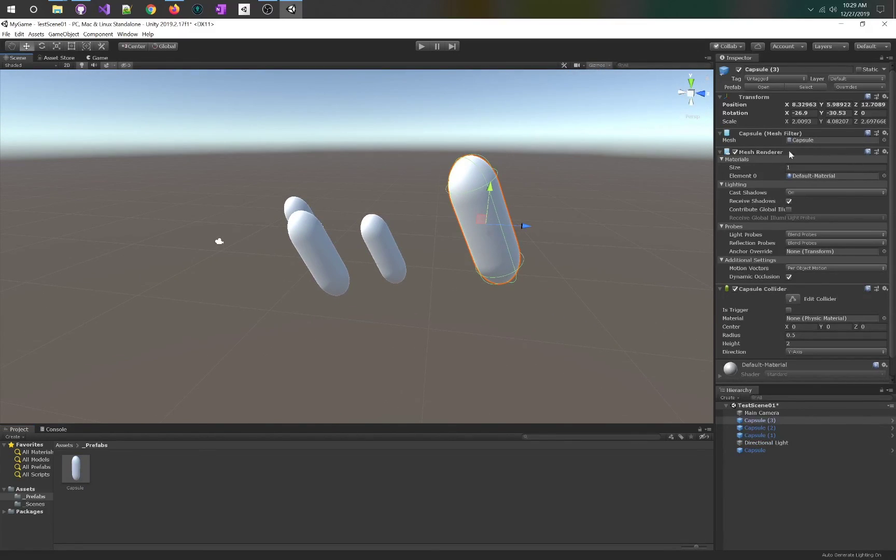
Scale Capsule (3) up uniformly to about 3.22 × 6.55 × 4.33, and revert all its prefab overrides.
key("r")
left_click_drag(488, 224, 516, 223)
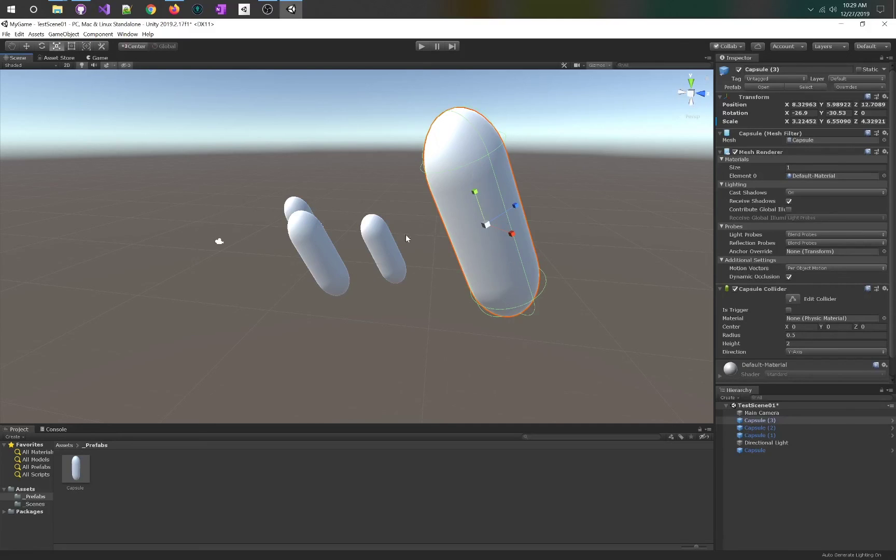
left_click(862, 86)
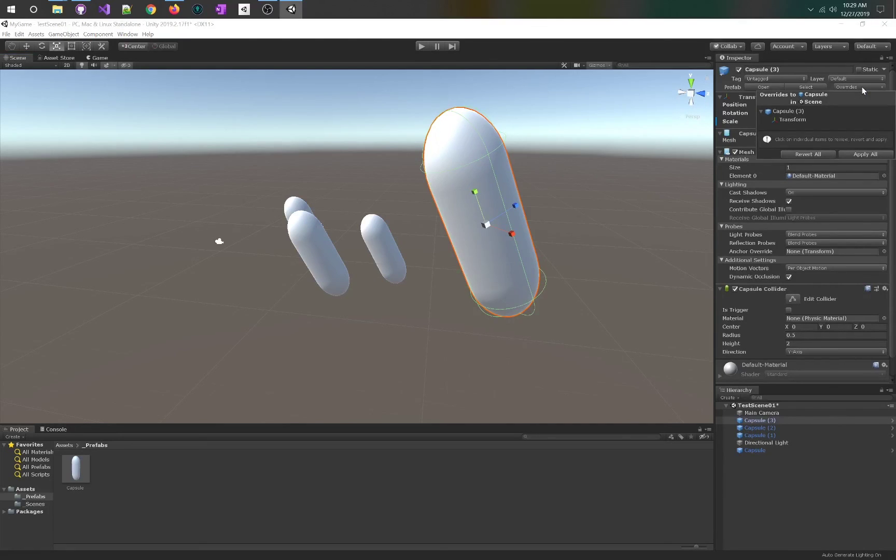
left_click(810, 154)
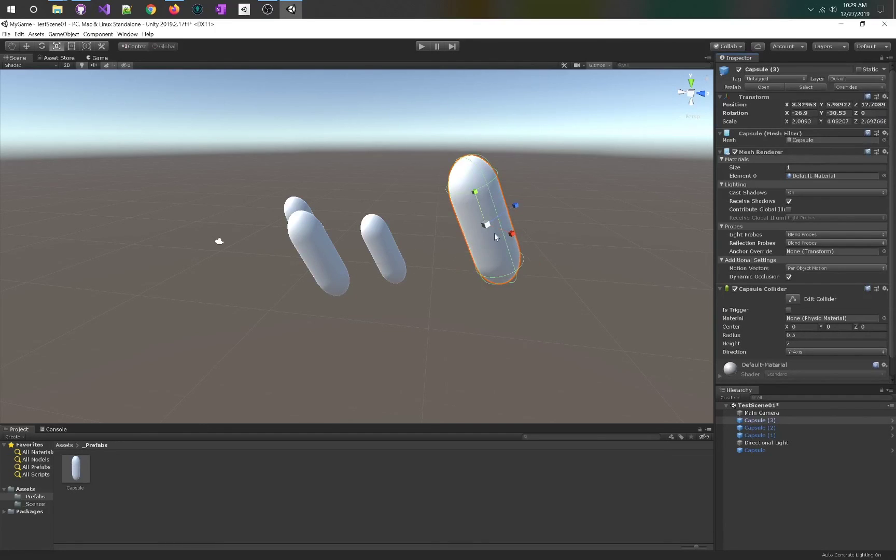
Flatten Capsule (3) to a Y scale of about 0.78 and lower it to a Y position of 4.86.
left_click_drag(475, 192, 489, 156)
key("w")
left_click(166, 47)
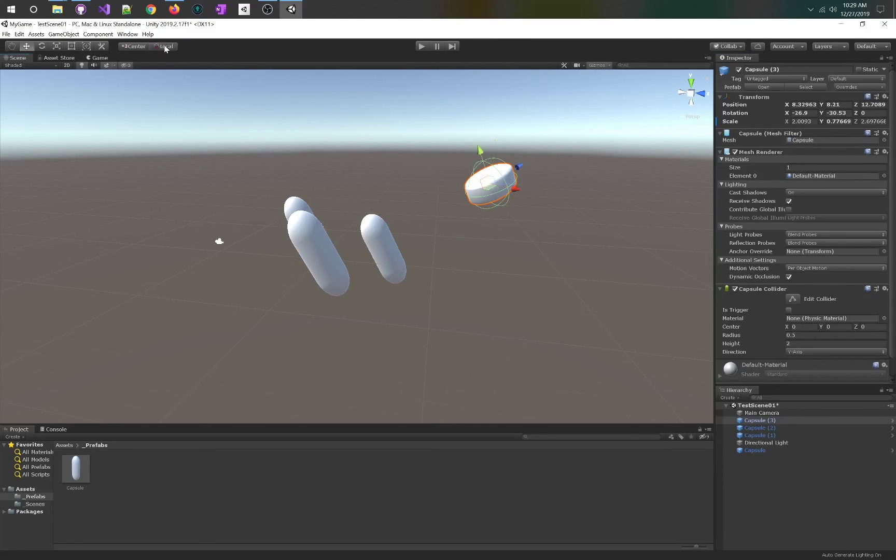
left_click(160, 48)
left_click_drag(495, 149, 493, 205)
Rotate Capsule (3) around the vertical axis to about -204.8° and apply all its overrides to the Capsule prefab.
key("e")
left_click_drag(528, 248, 719, 246)
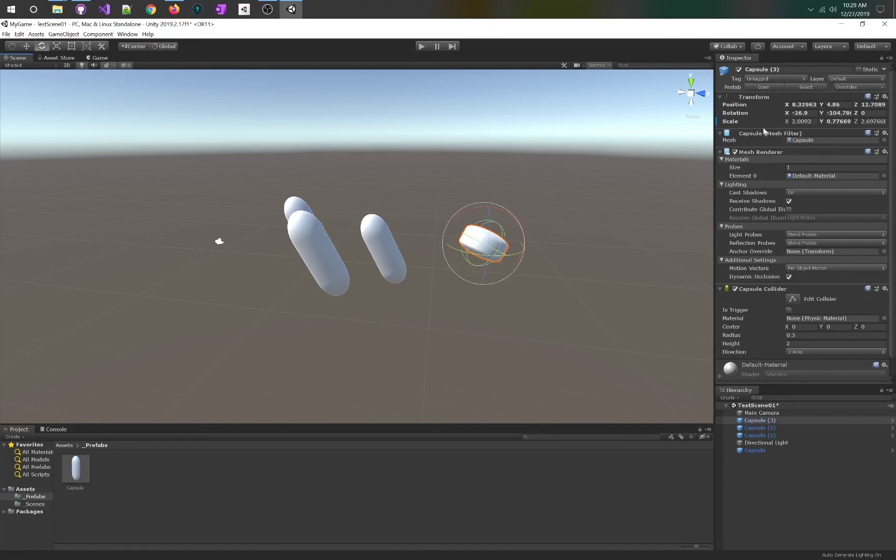
left_click(856, 88)
left_click(860, 154)
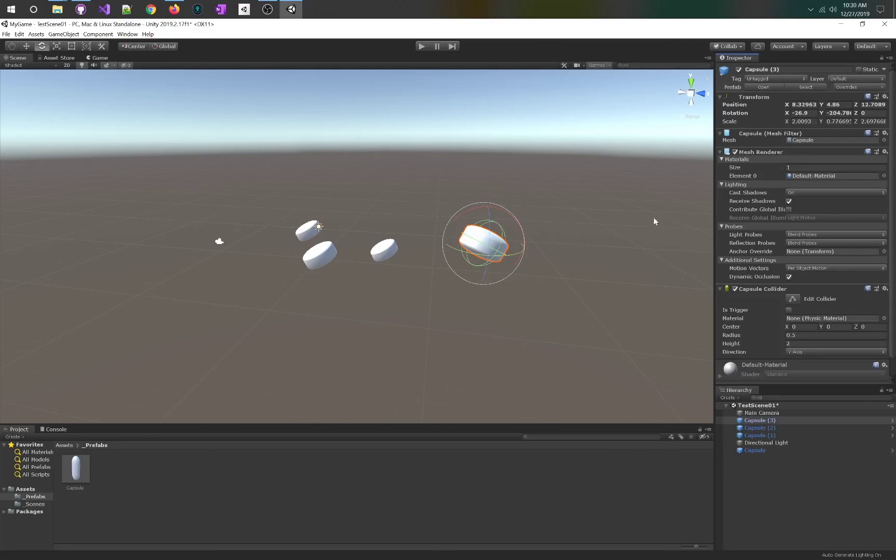
right_click_drag(577, 190, 495, 193)
key("w")
key("d")
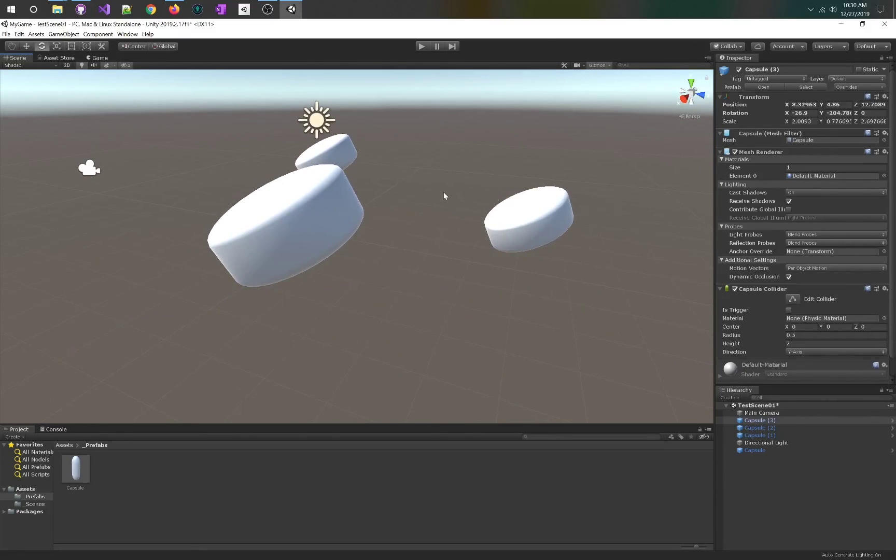
scroll(450, 188, "up", 5)
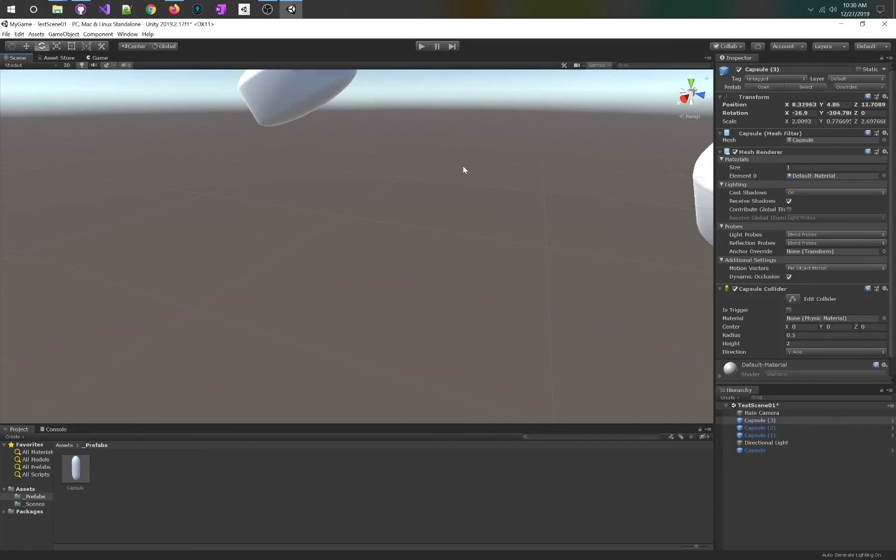
scroll(465, 174, "down", 8)
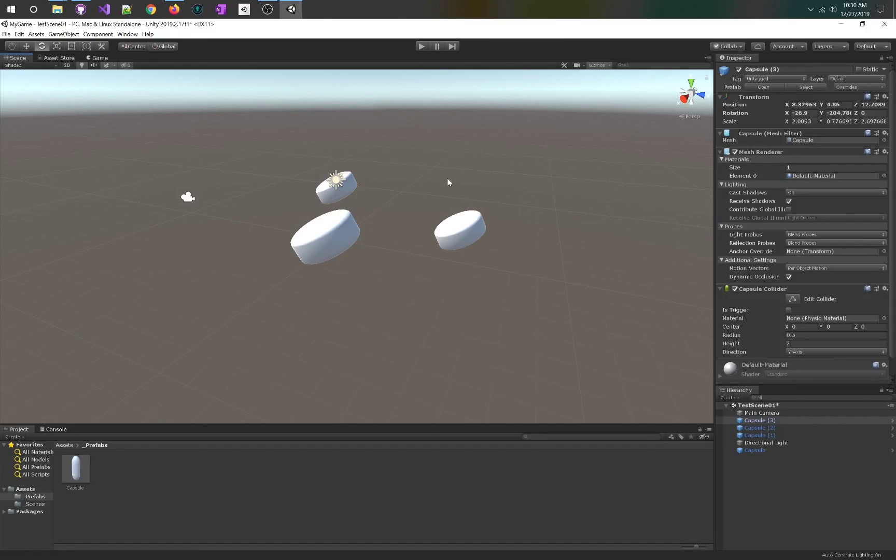
In GitHub Desktop, commit all changes to master with the summary "Adding my initial scene and creating a capsule prefab" and push to origin.
key("alt+Tab")
left_click(292, 9)
left_click(81, 9)
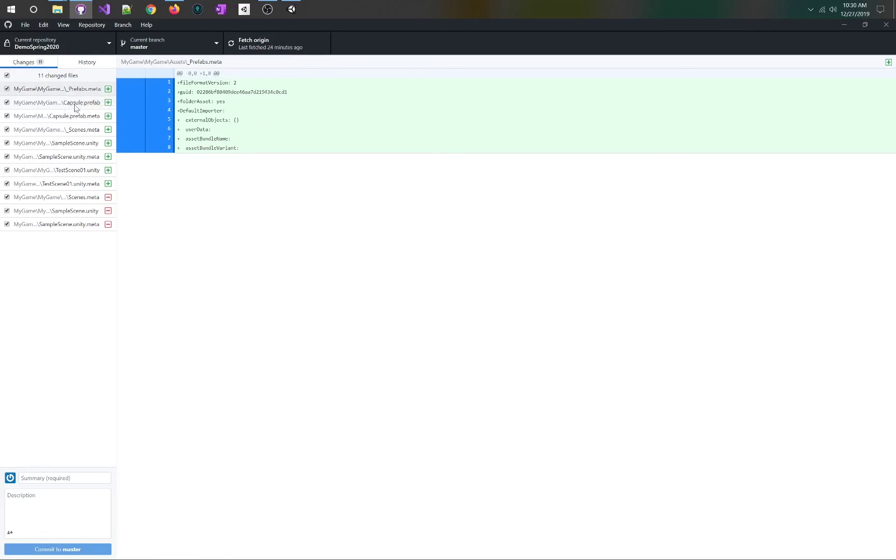
left_click(52, 477)
type("Adding my initial")
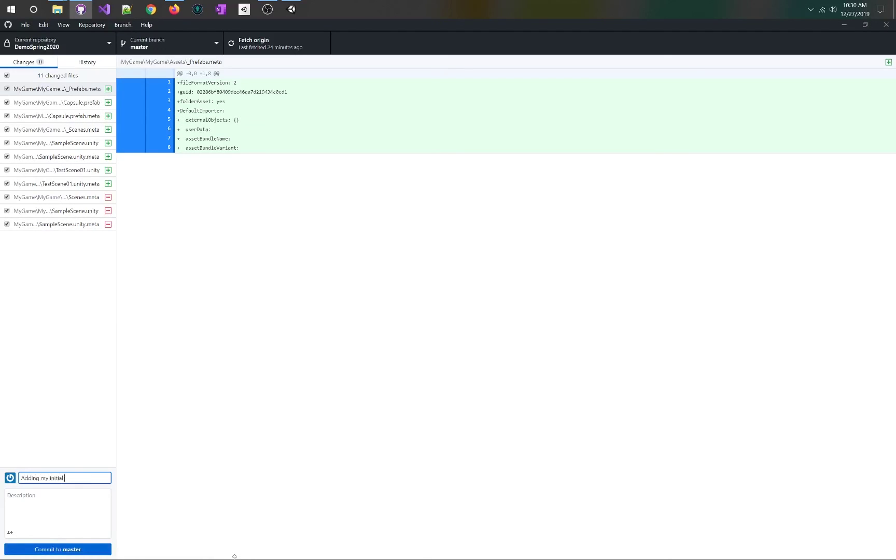
type(" scene and creating a capsule")
type(" prefab")
left_click(47, 550)
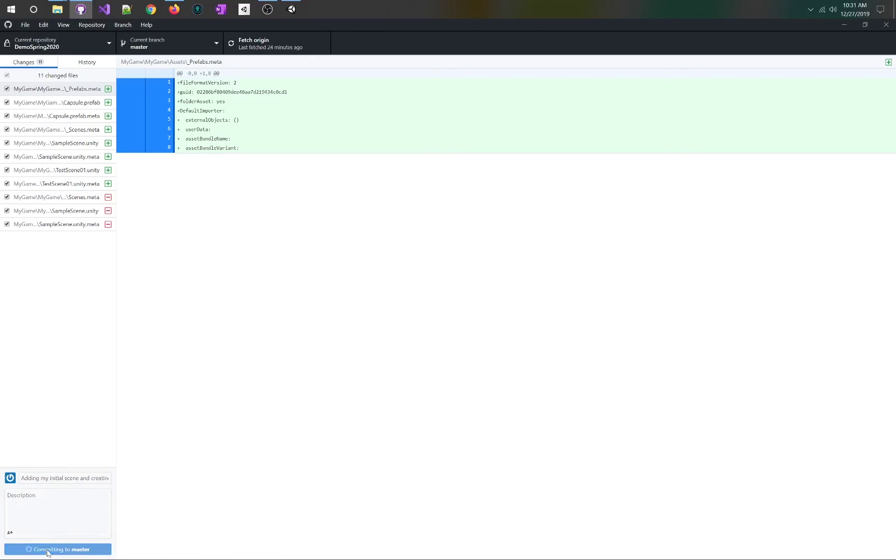
left_click(255, 42)
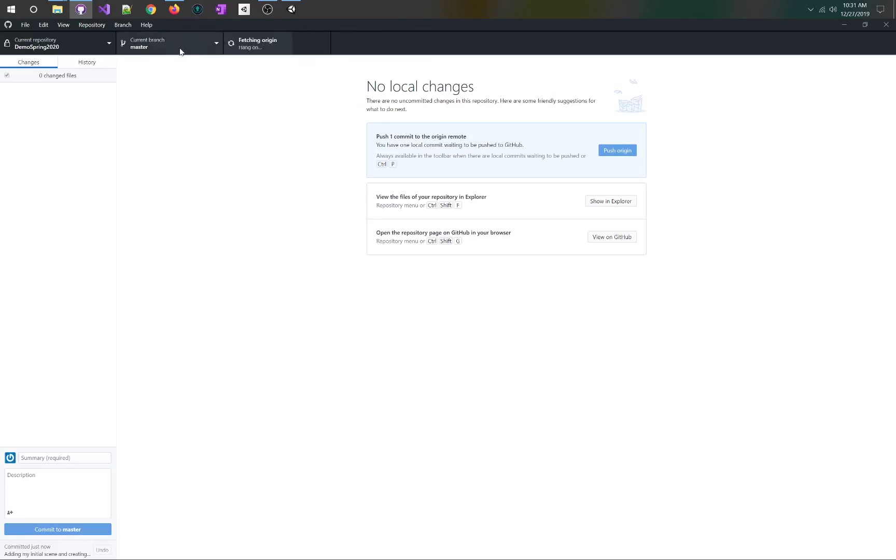
Switch to Firefox, refresh the DemoSpring2020 repository page and open the project's Assets folder to check the pushed files.
left_click(177, 7)
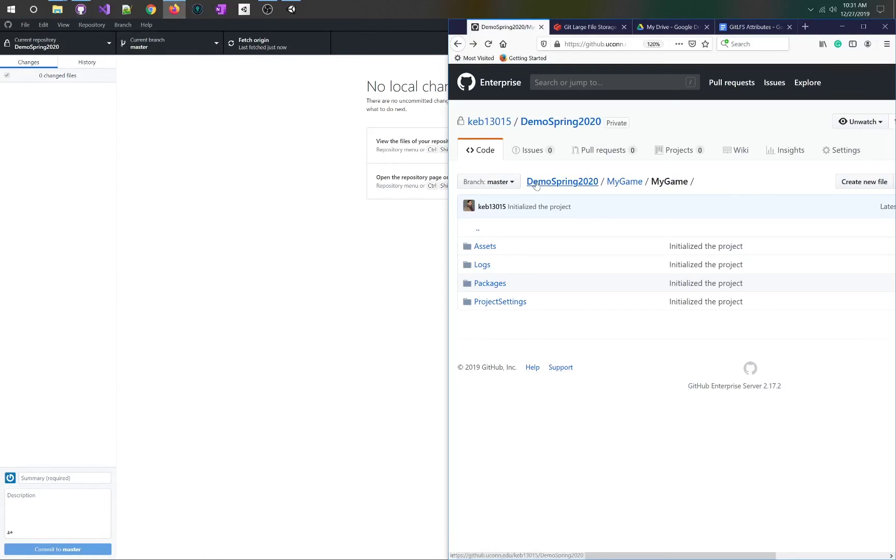
left_click(488, 44)
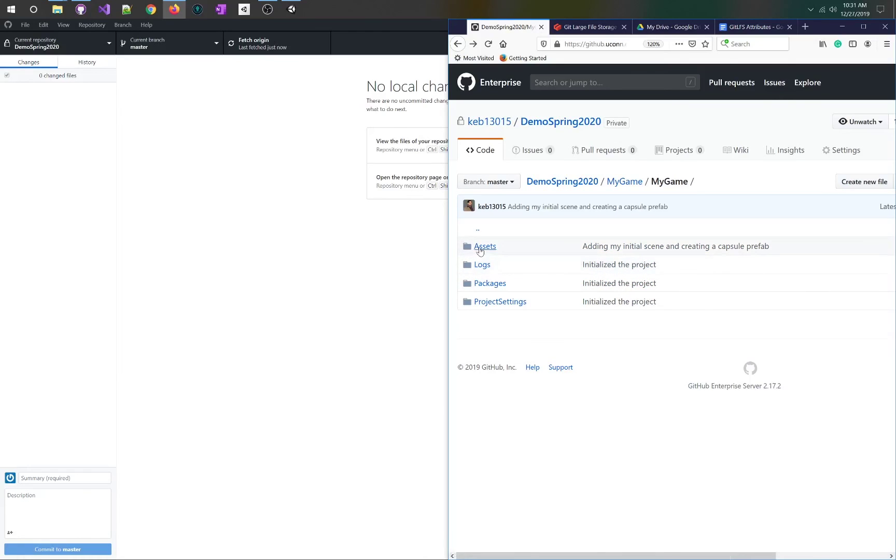
left_click(483, 246)
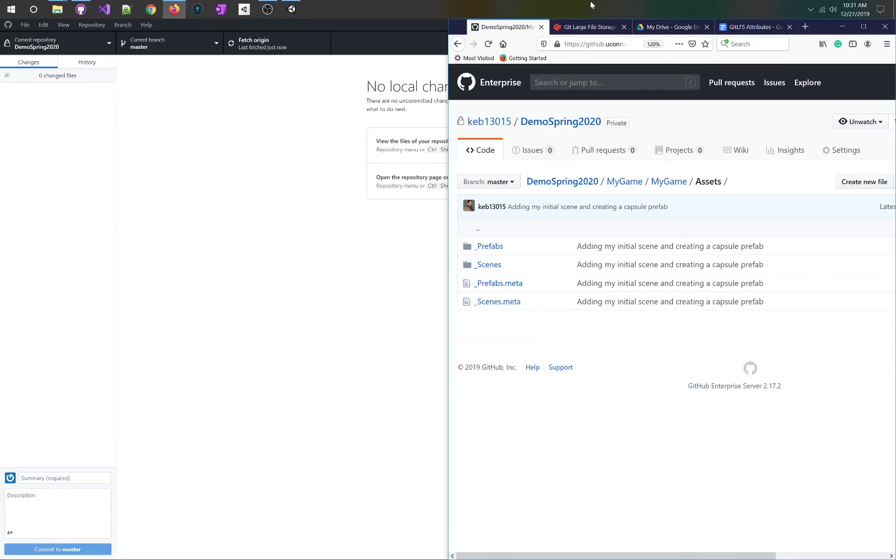
left_click(266, 10)
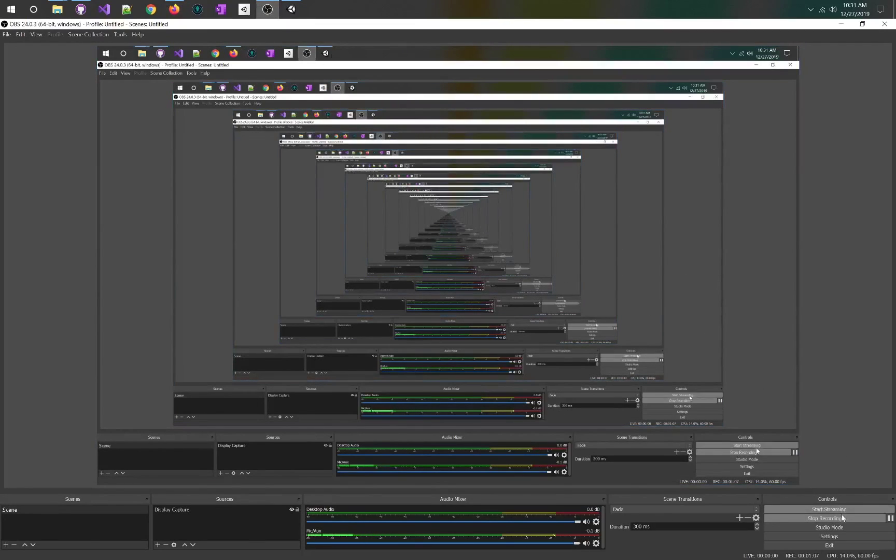